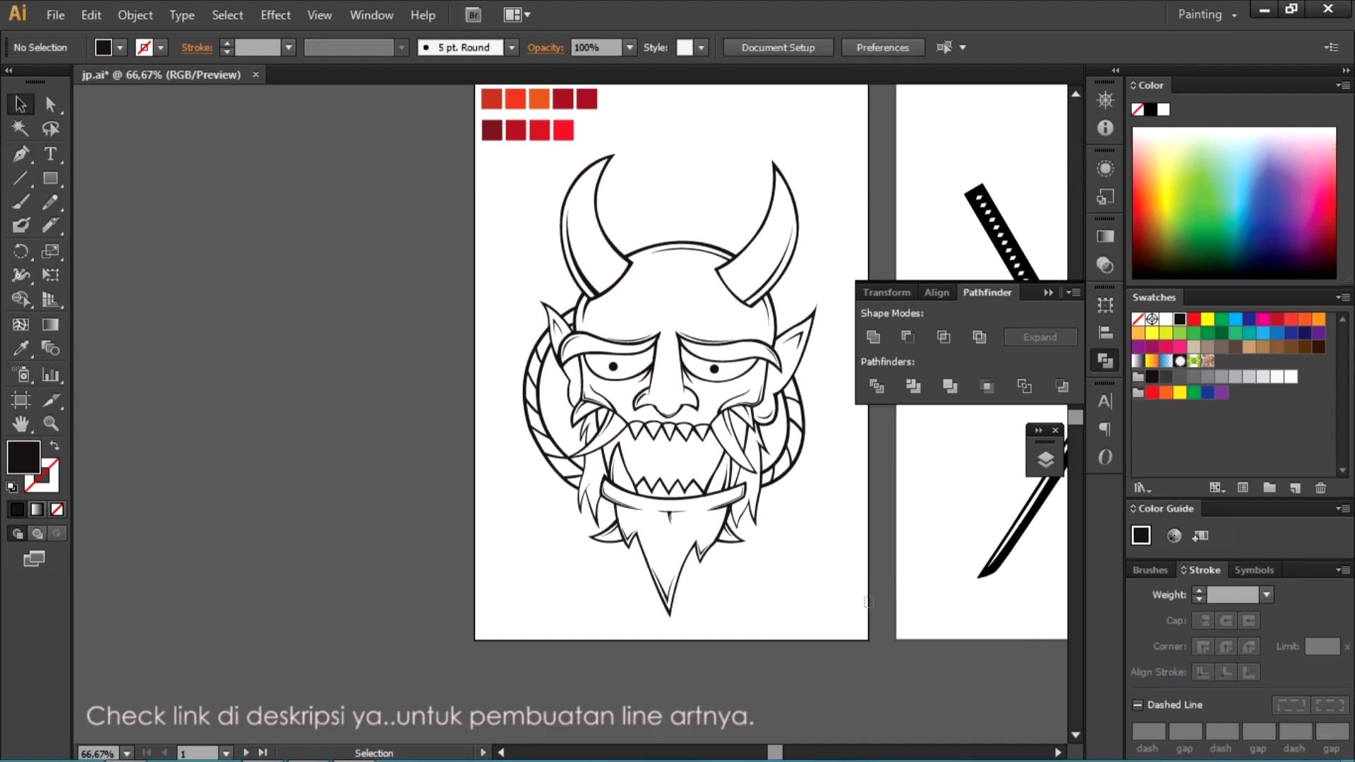
Step: Clear away the Pathfinder panel so only the Oni mask line art shows on the artboard
{"action": "key", "text": "ctrl+a"}
{"action": "left_click", "coordinate": [1046, 459]}
{"action": "key", "text": "Delete"}
{"action": "left_click", "coordinate": [1045, 459]}
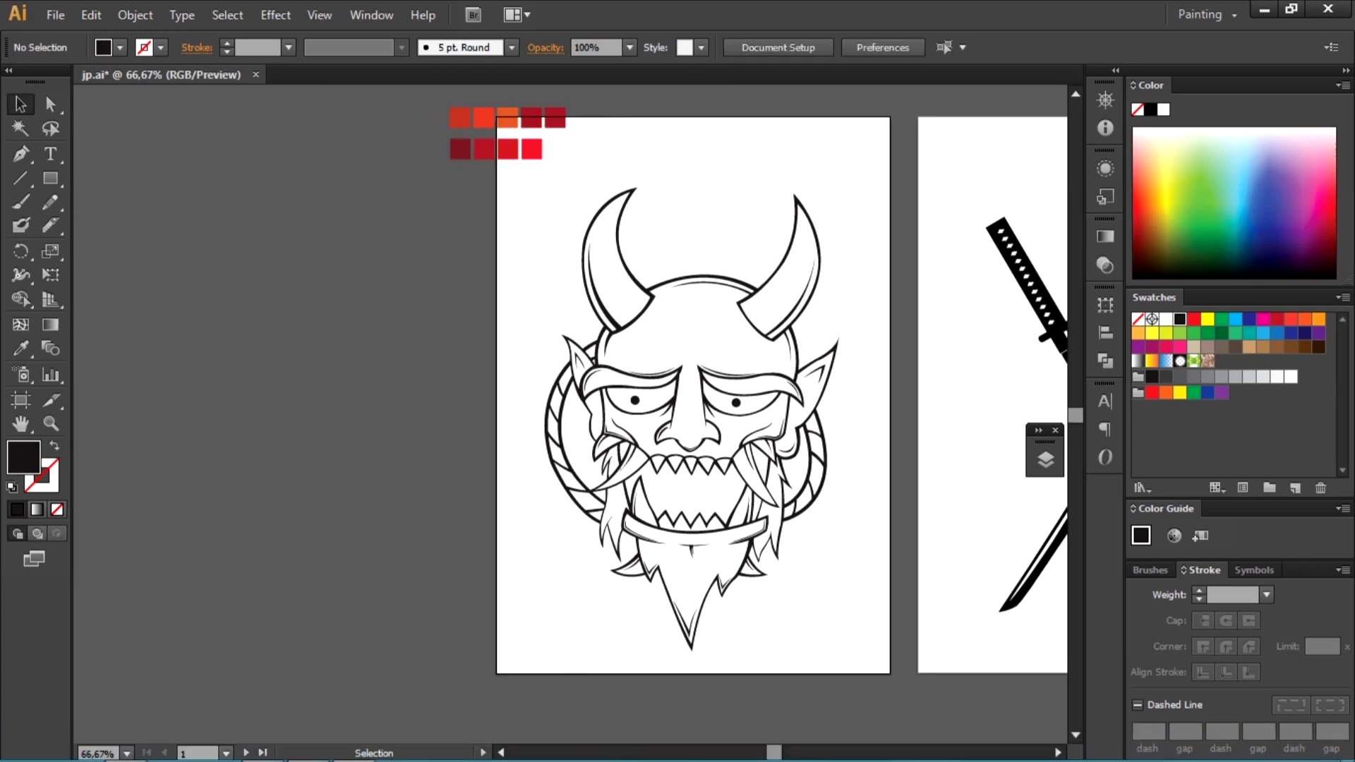
Step: Draw a red rectangle covering the whole mask and send it behind the line art
{"action": "left_click_drag", "start_coordinate": [690, 459], "coordinate": [857, 664]}
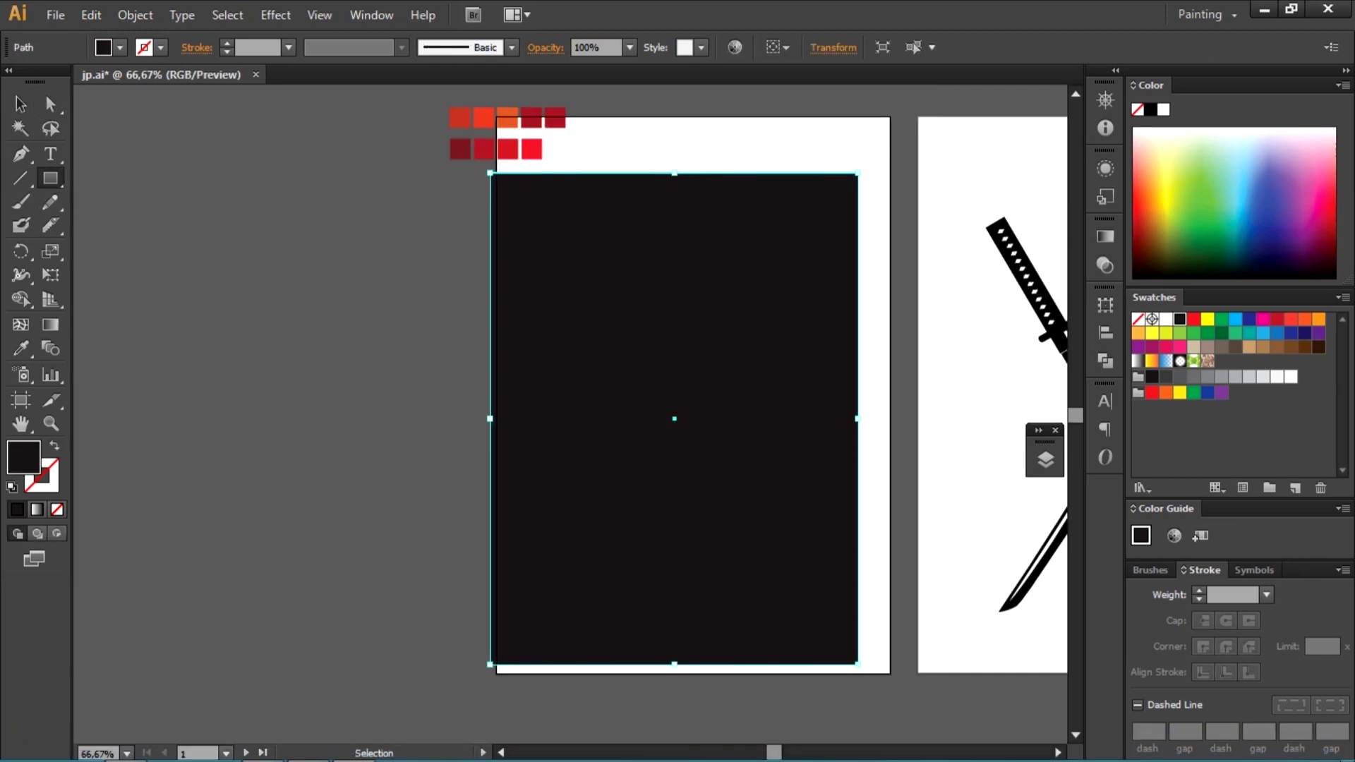
{"action": "key", "text": "Delete"}
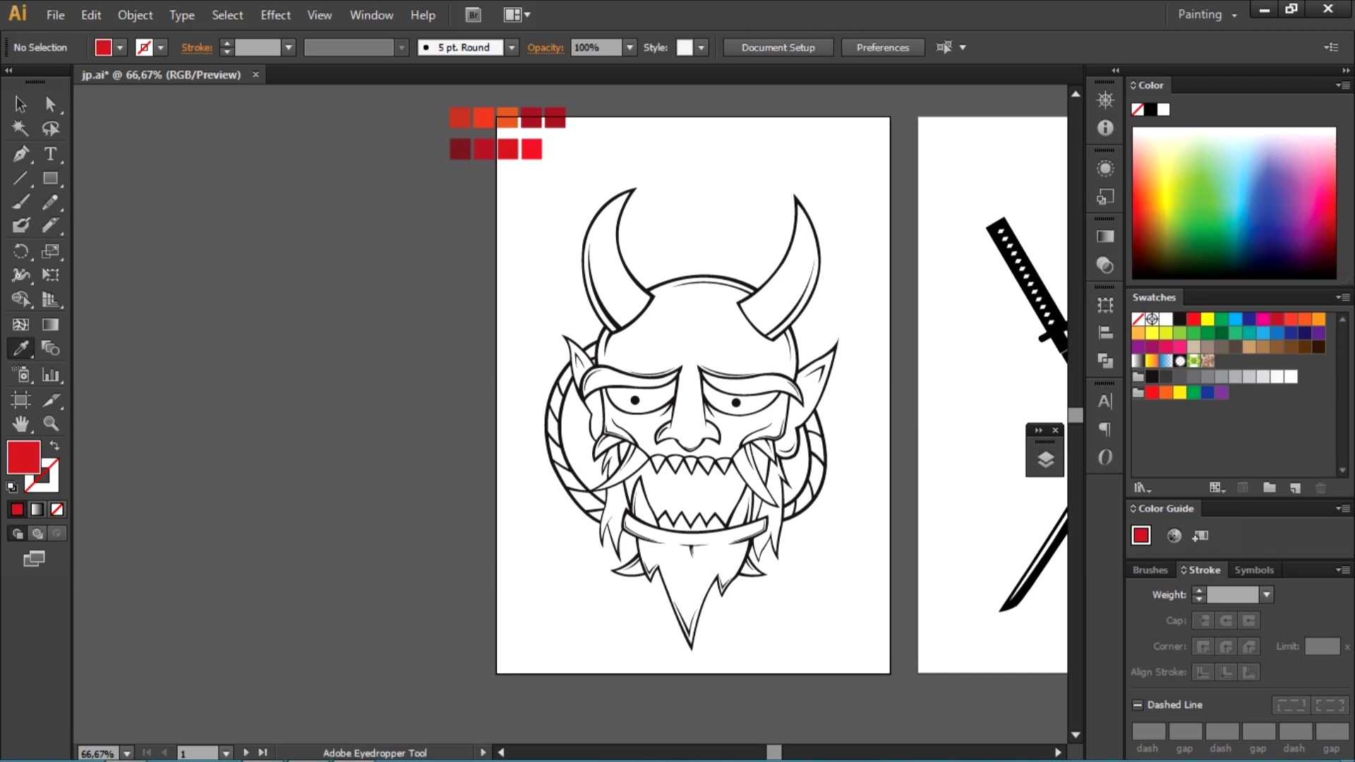
{"action": "left_click_drag", "start_coordinate": [491, 174], "coordinate": [886, 665]}
{"action": "key", "text": "ctrl+shift+bracketleft"}
Step: Divide the red rectangle along the line art and select only the red fills inside the mask
{"action": "key", "text": "v"}
{"action": "key", "text": "ctrl+a"}
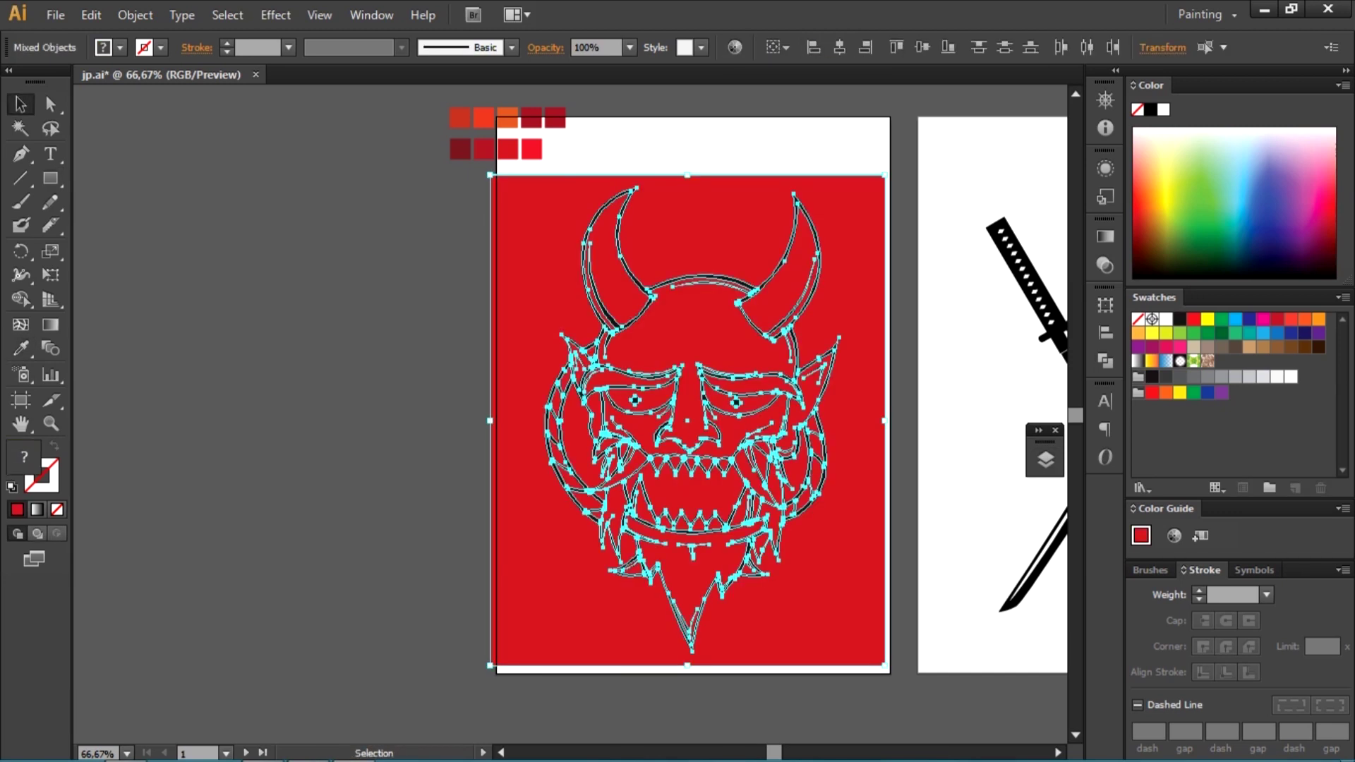
{"action": "left_click", "coordinate": [1106, 360]}
{"action": "left_click", "coordinate": [950, 386]}
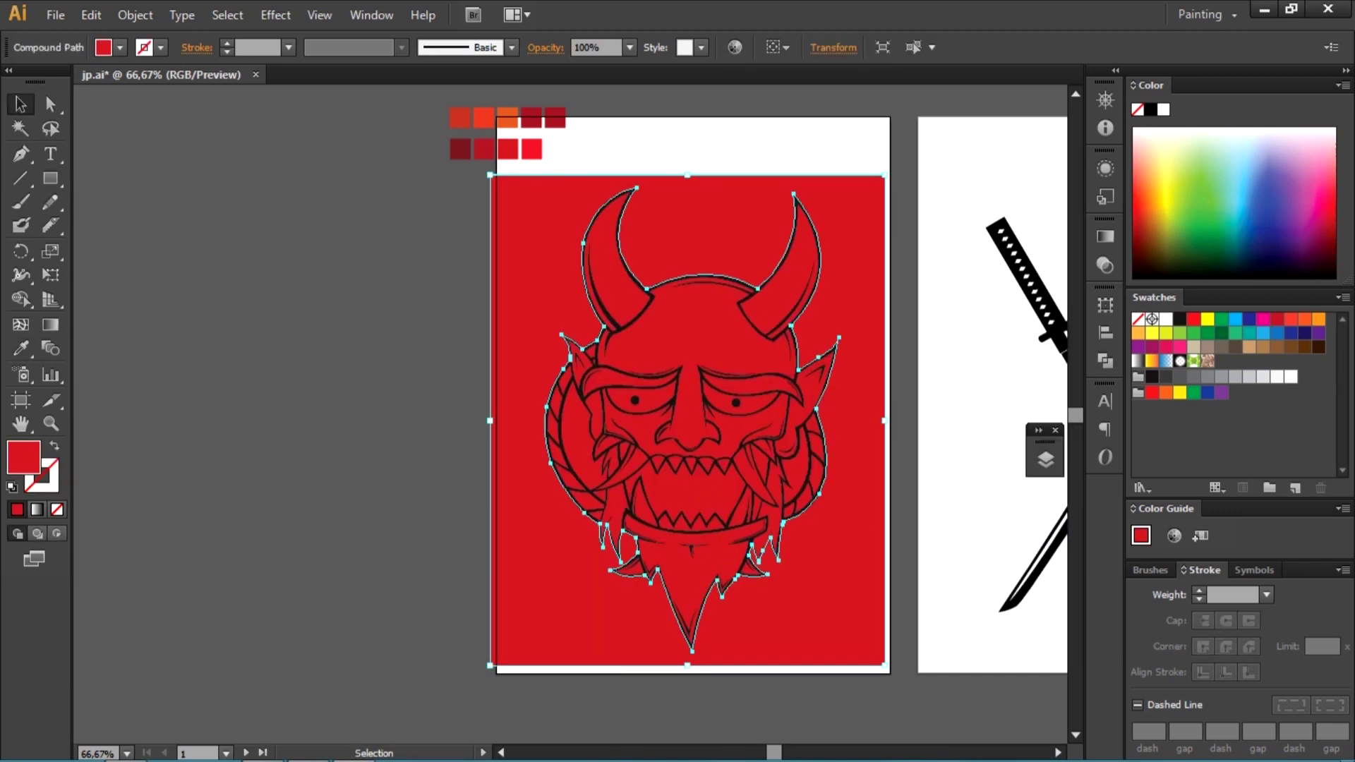
{"action": "key", "text": "ctrl+shift+a"}
{"action": "left_click", "coordinate": [699, 317]}
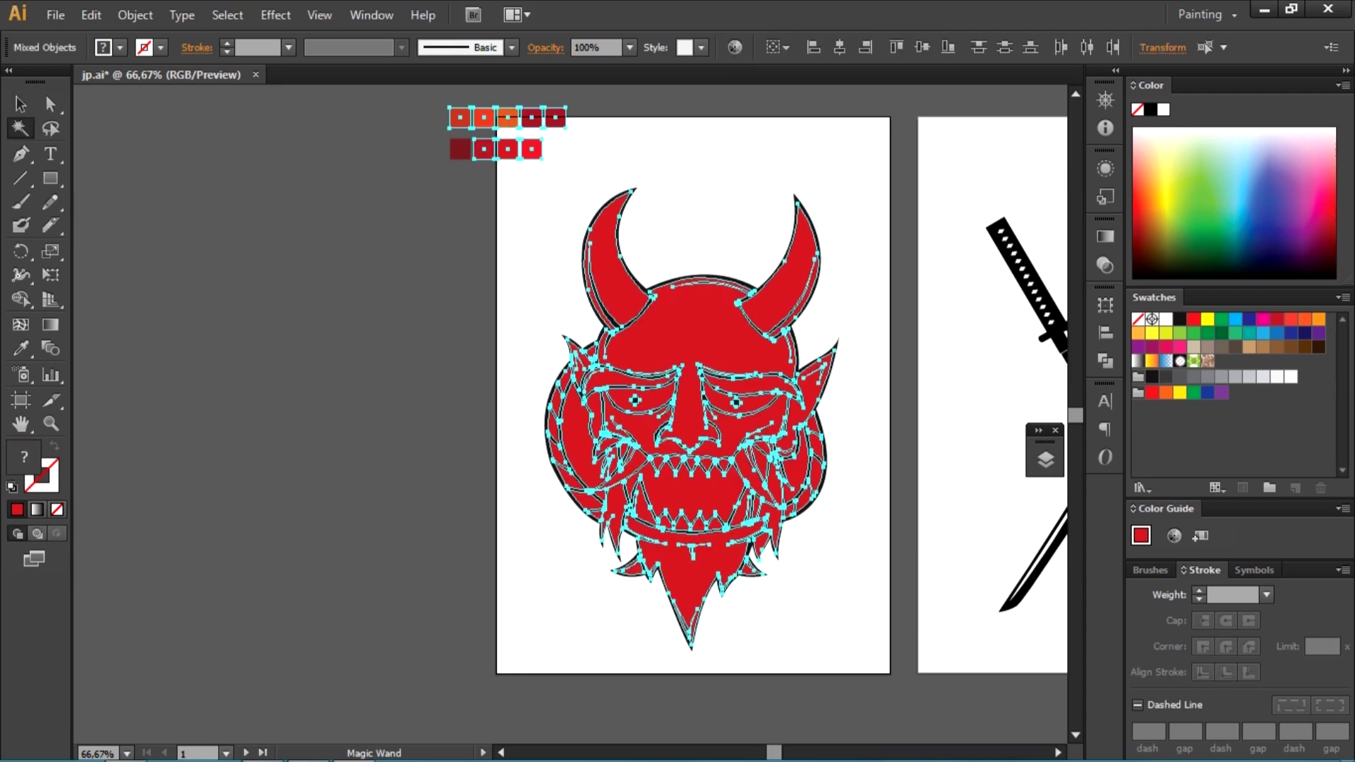
{"action": "key", "text": "v"}
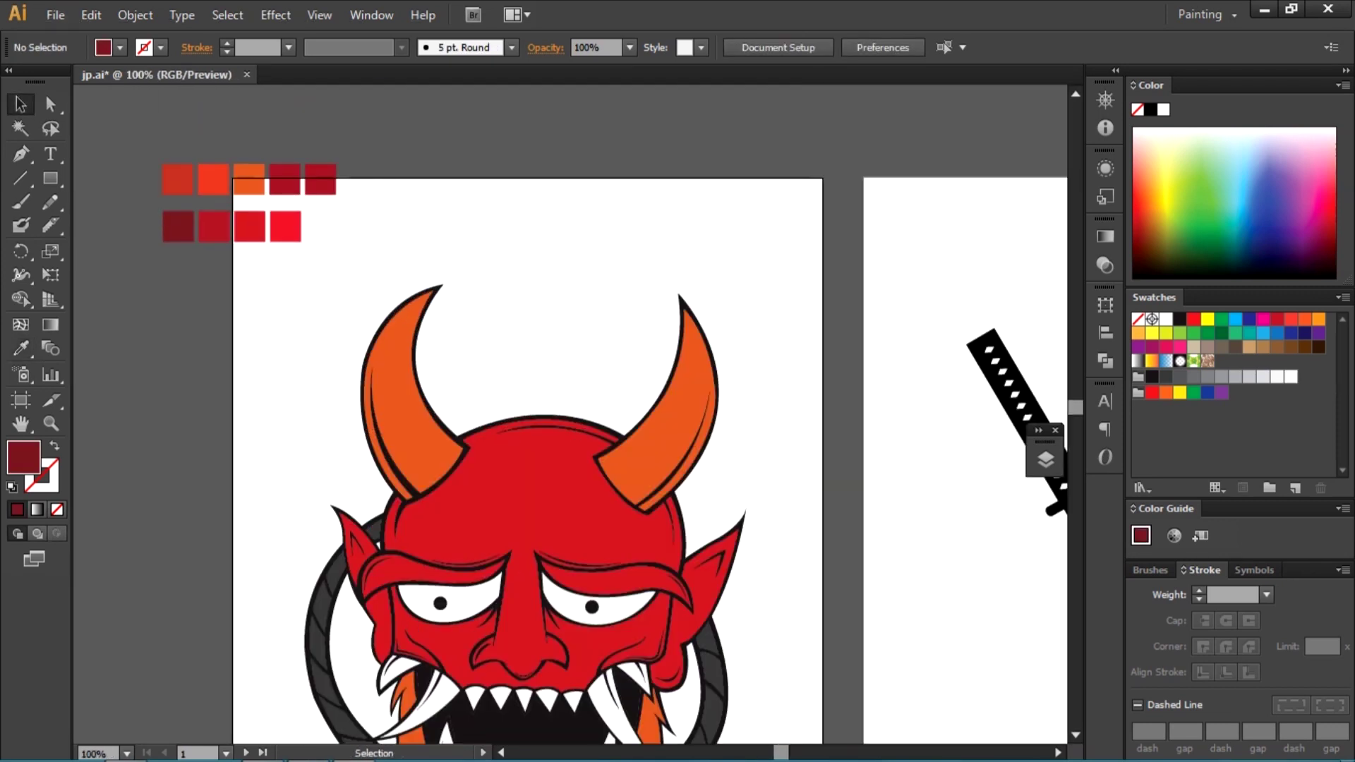
Step: Rename the layers to 1, line and color, and delete Layer 7
{"action": "left_click", "coordinate": [1046, 459]}
{"action": "double_click", "coordinate": [901, 524]}
{"action": "type", "text": "1"}
{"action": "key", "text": "Tab"}
{"action": "type", "text": "line"}
{"action": "key", "text": "Tab"}
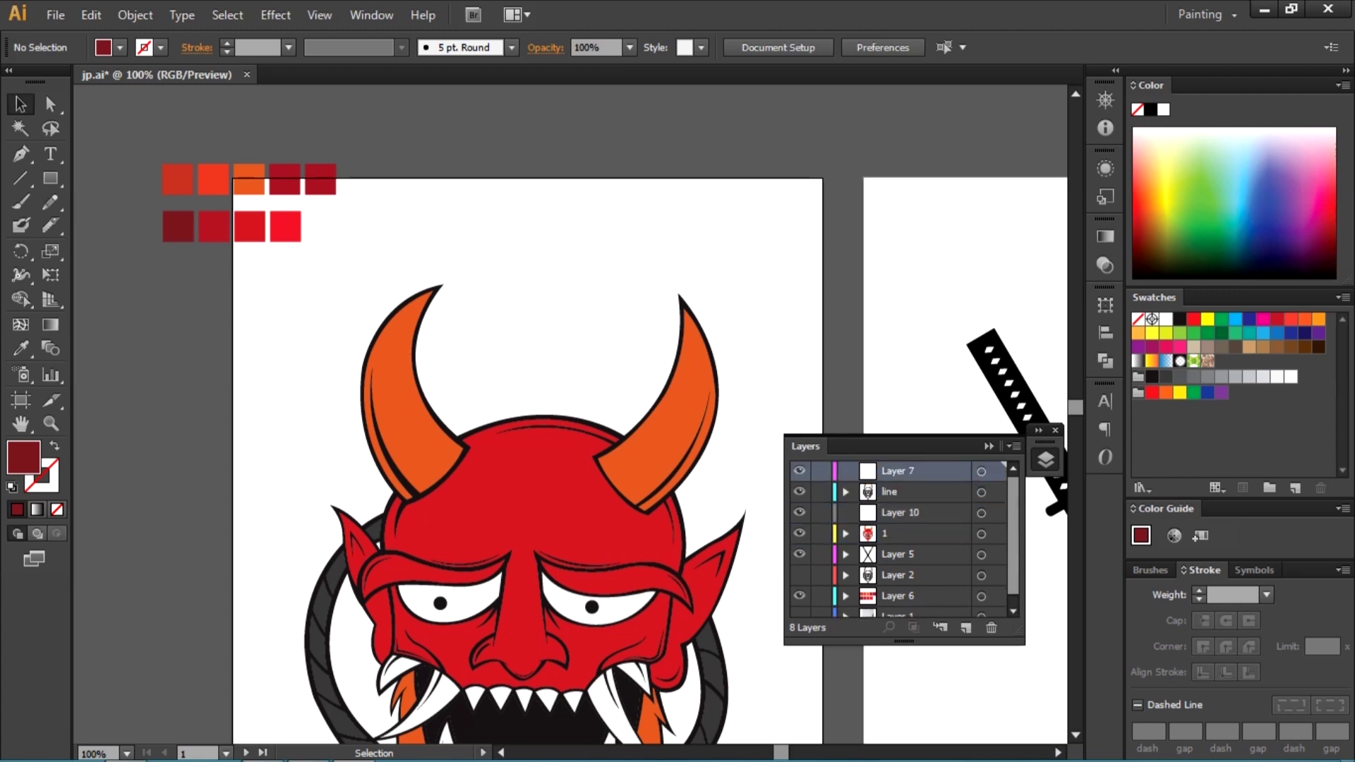
{"action": "key", "text": "Delete"}
{"action": "key", "text": "Return"}
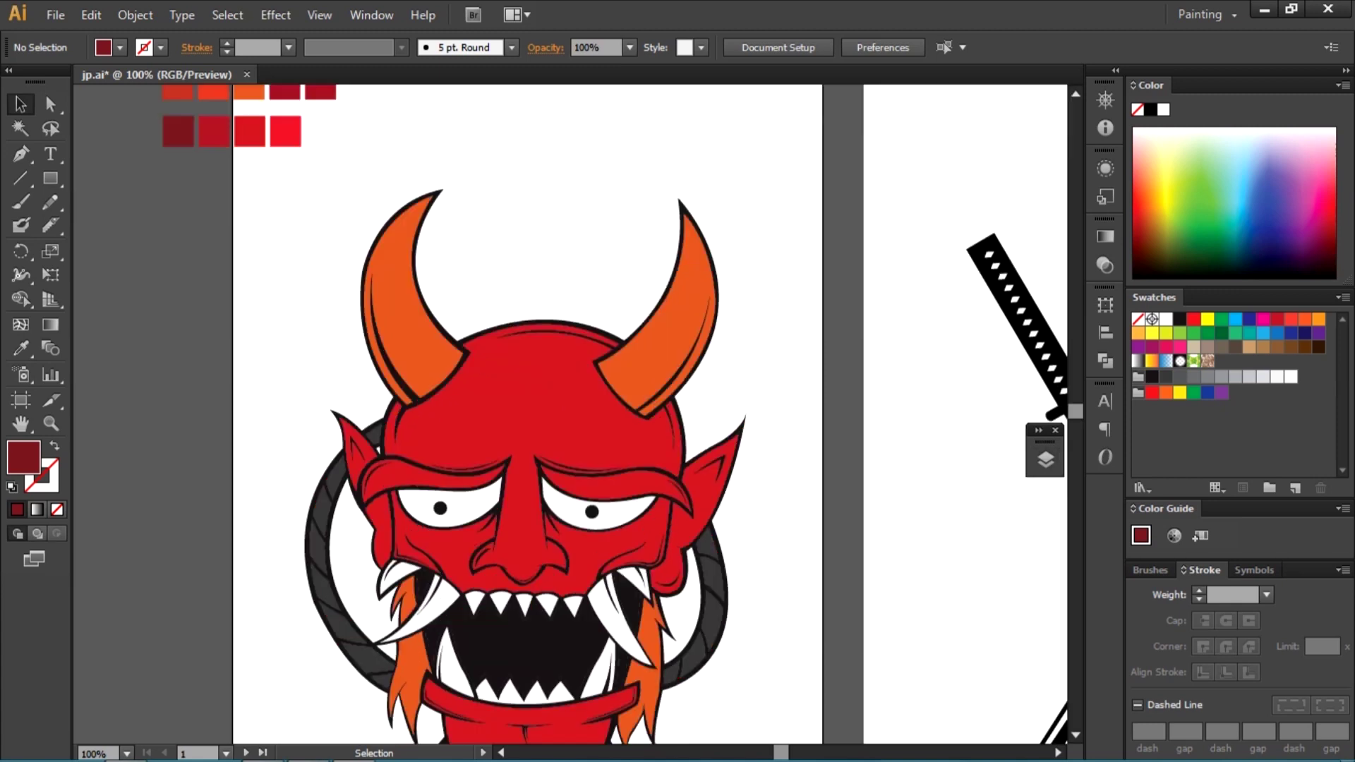
Step: Switch to the Pen tool and zoom in on the mask's face
{"action": "scroll", "coordinate": [570, 412], "scroll_direction": "down", "scroll_amount": 2}
{"action": "key", "text": "p"}
{"action": "key", "text": "ctrl+equal"}
{"action": "key", "text": "ctrl+equal"}
{"action": "key", "text": "ctrl+equal"}
{"action": "scroll", "coordinate": [423, 505], "scroll_direction": "up", "scroll_amount": 3}
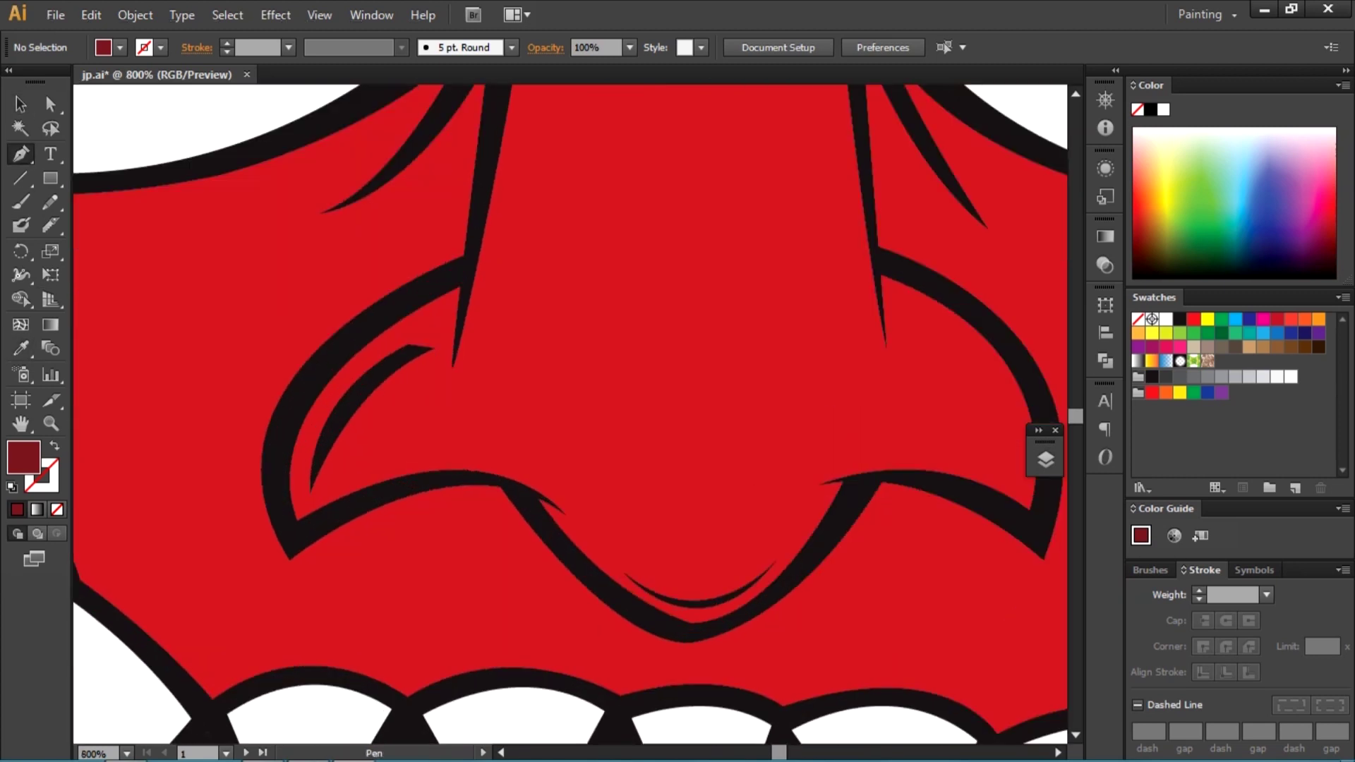
Step: Draw a dark-red shadow shape beneath the first nostril
{"action": "left_click_drag", "start_coordinate": [407, 520], "coordinate": [453, 520]}
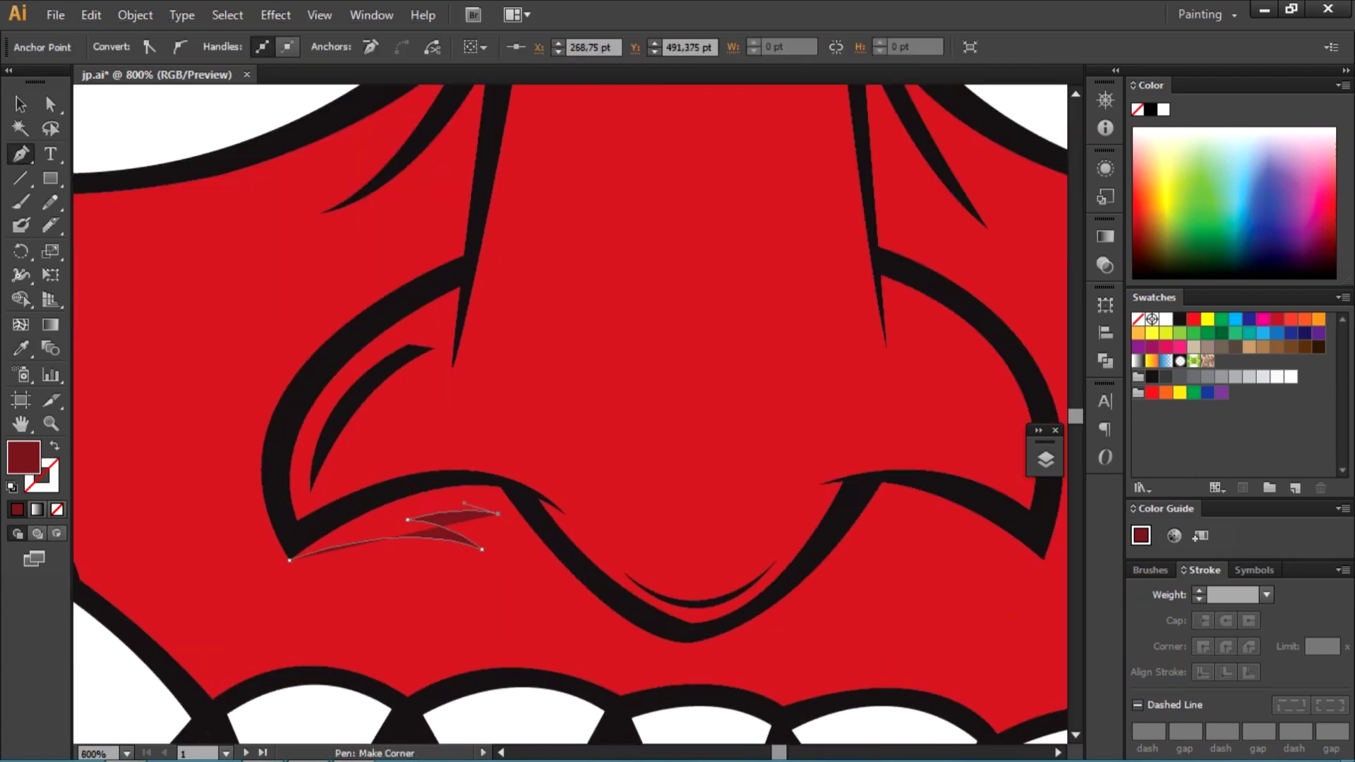
{"action": "left_click", "coordinate": [289, 556]}
{"action": "key", "text": "ctrl+shift+a"}
Step: Draw a curved dark-red shadow under the other nostril
{"action": "left_click_drag", "start_coordinate": [706, 353], "coordinate": [360, 311]}
{"action": "left_click", "coordinate": [564, 498]}
{"action": "left_click_drag", "start_coordinate": [624, 477], "coordinate": [651, 476]}
{"action": "left_click", "coordinate": [704, 506]}
{"action": "left_click_drag", "start_coordinate": [547, 423], "coordinate": [610, 426]}
{"action": "key", "text": "ctrl+0"}
{"action": "scroll", "coordinate": [621, 452], "scroll_direction": "up", "scroll_amount": 5}
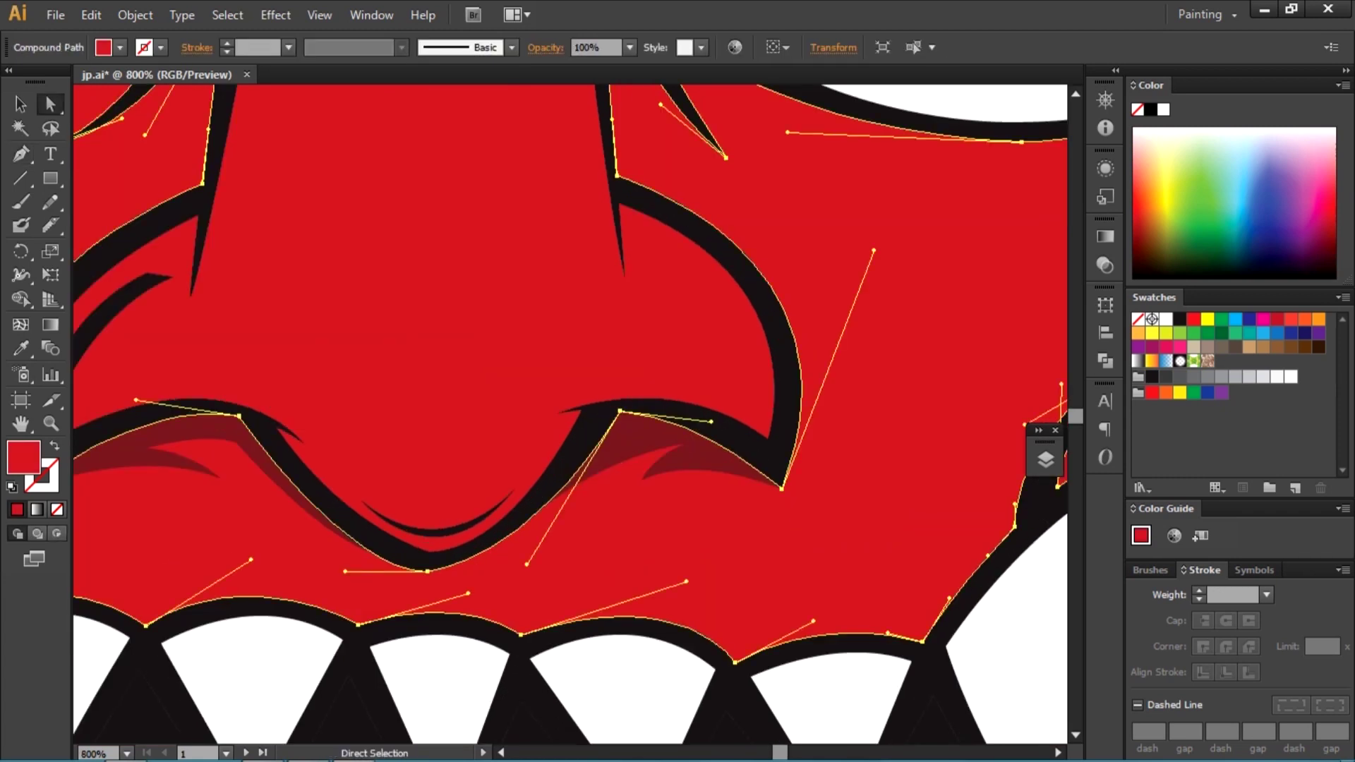
{"action": "key", "text": "ctrl+shift+a"}
Step: Draw a dark-red shadow shape on the mouth band
{"action": "key", "text": "ctrl+minus"}
{"action": "key", "text": "ctrl+minus"}
{"action": "key", "text": "ctrl+minus"}
{"action": "key", "text": "ctrl+minus"}
{"action": "key", "text": "p"}
{"action": "scroll", "coordinate": [570, 421], "scroll_direction": "down", "scroll_amount": 2}
{"action": "scroll", "coordinate": [316, 494], "scroll_direction": "up", "scroll_amount": 5}
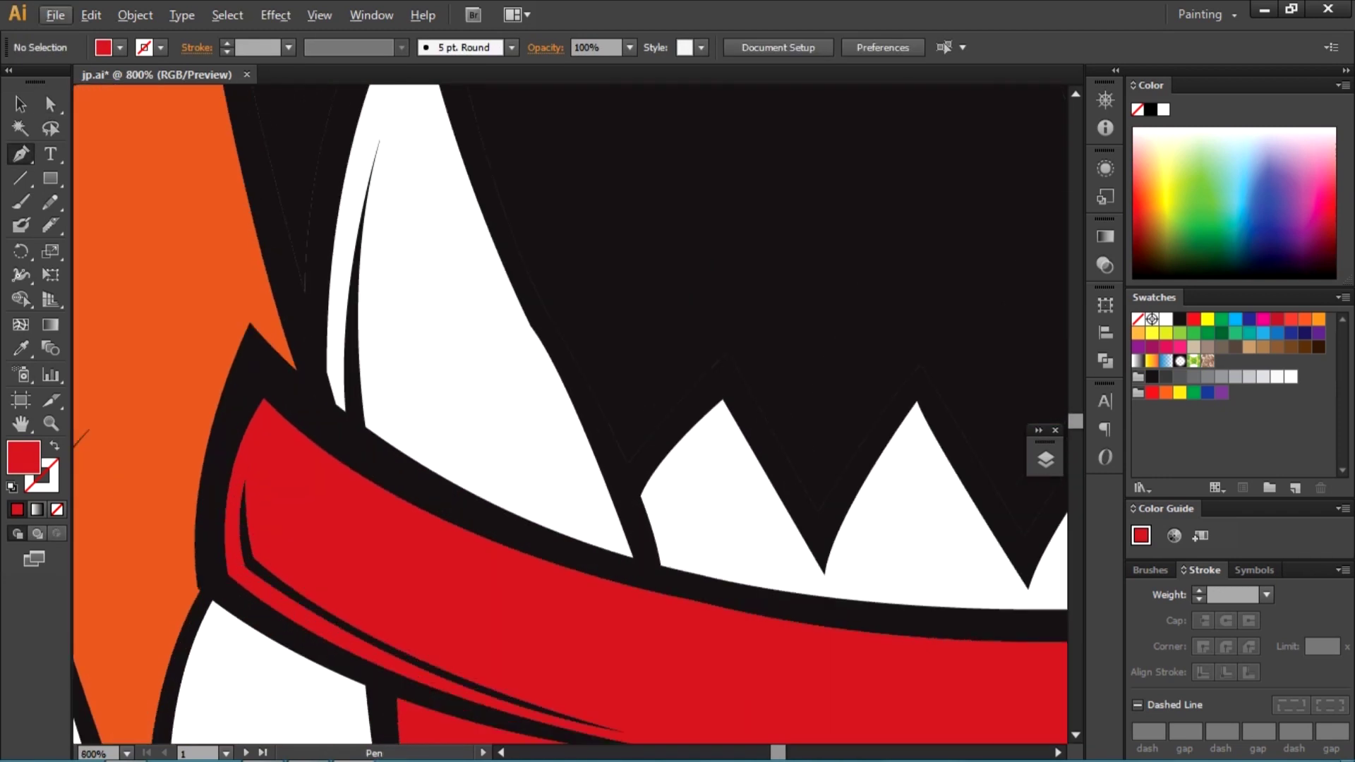
{"action": "left_click", "coordinate": [273, 446]}
{"action": "left_click", "coordinate": [379, 484]}
{"action": "scroll", "coordinate": [318, 491], "scroll_direction": "down", "scroll_amount": 2}
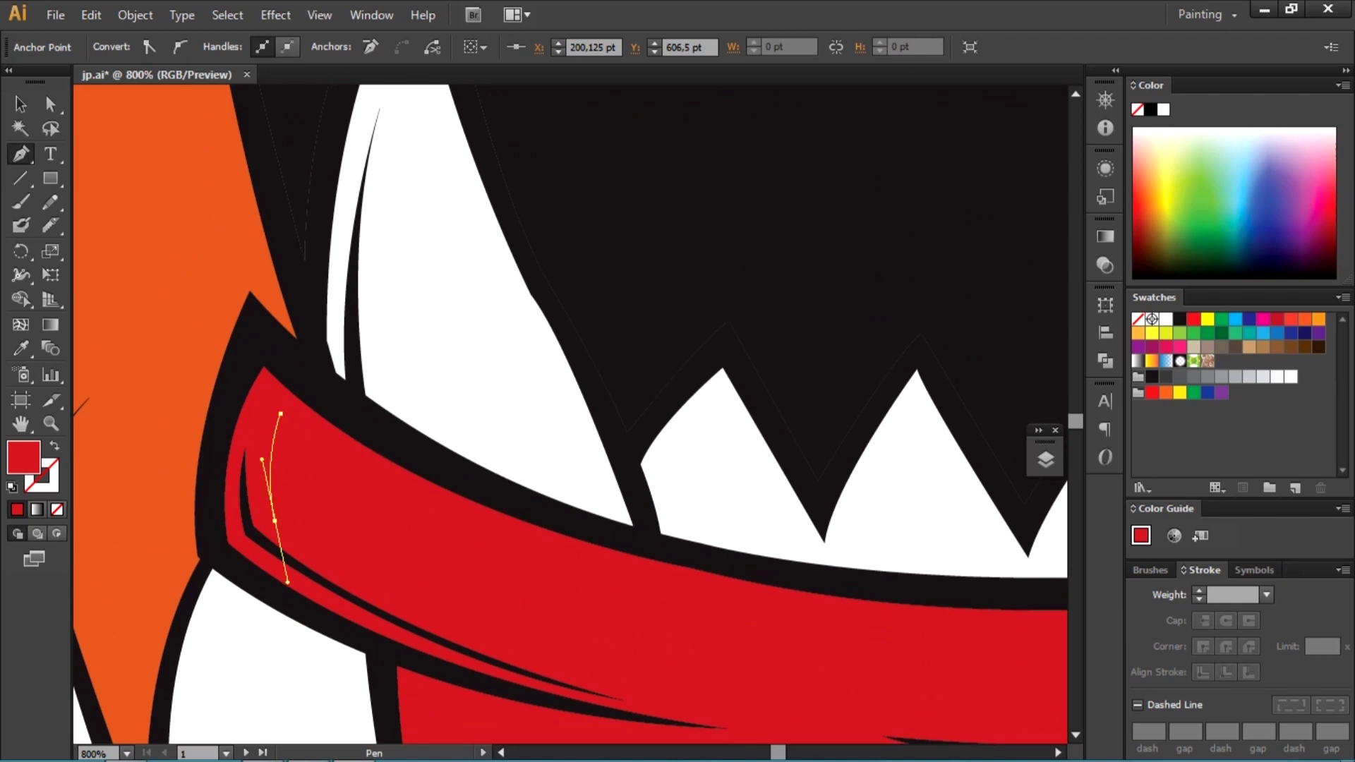
{"action": "scroll", "coordinate": [317, 492], "scroll_direction": "down", "scroll_amount": 2}
{"action": "scroll", "coordinate": [339, 494], "scroll_direction": "up", "scroll_amount": 1}
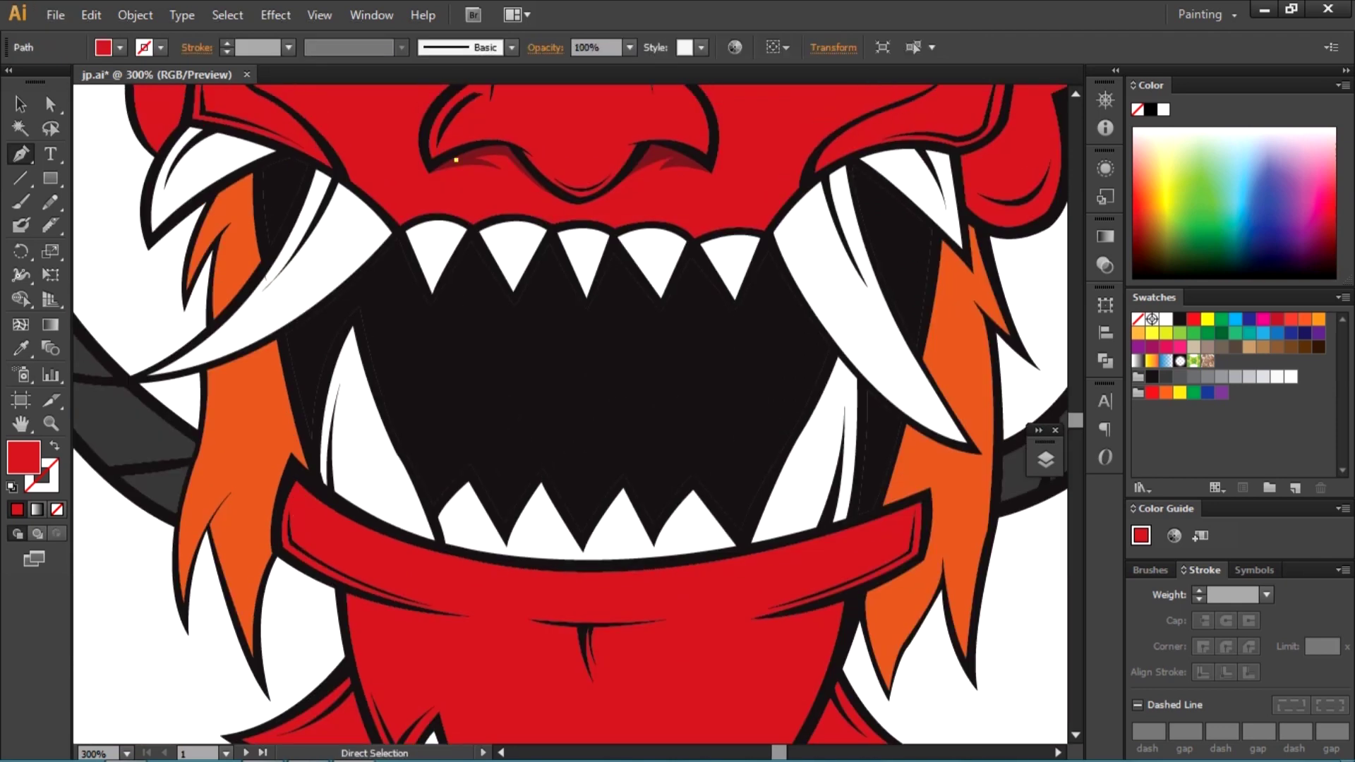
{"action": "key", "text": "ctrl+shift+a"}
Step: Draw a dark-red shadow sliver along the left side of the head
{"action": "key", "text": "p"}
{"action": "key", "text": "F7"}
{"action": "key", "text": "F7"}
{"action": "scroll", "coordinate": [570, 414], "scroll_direction": "down", "scroll_amount": 1}
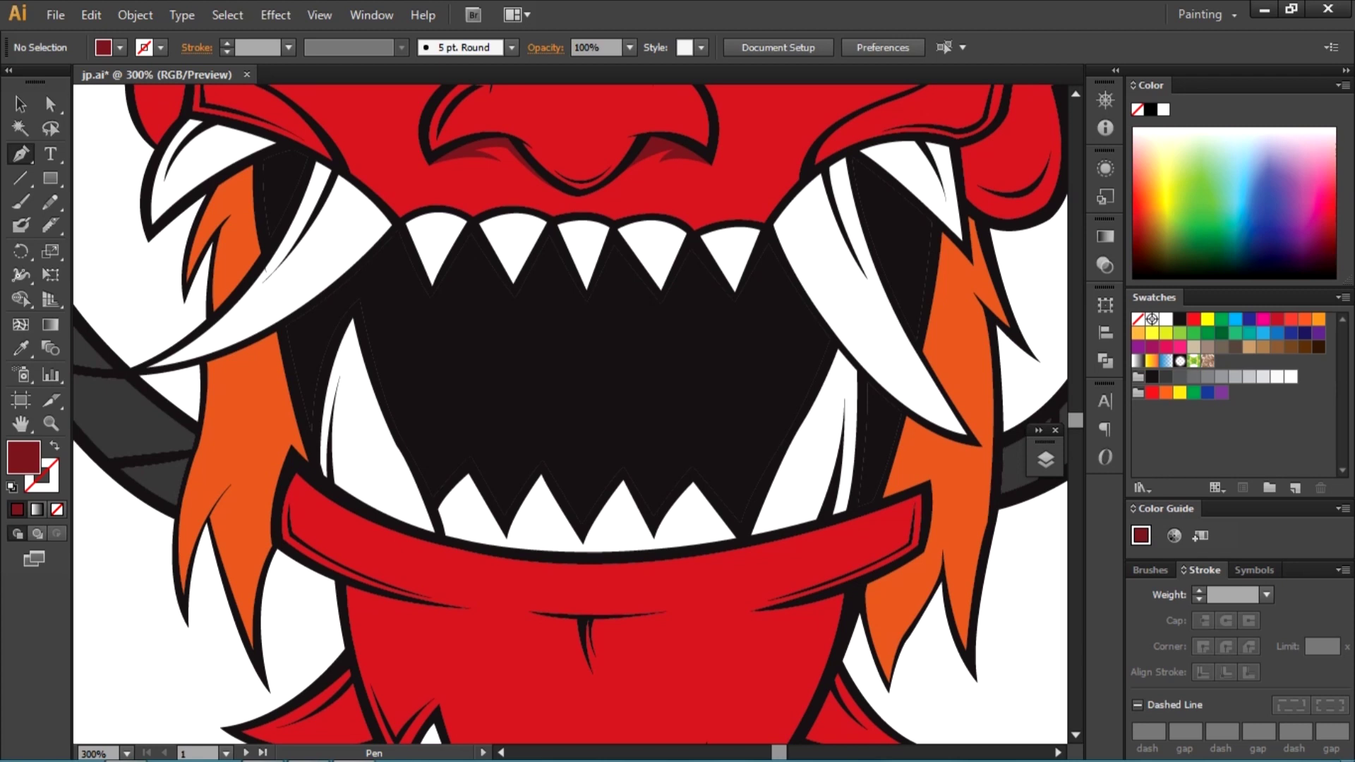
{"action": "key", "text": "ctrl+0"}
{"action": "scroll", "coordinate": [487, 318], "scroll_direction": "up", "scroll_amount": 4}
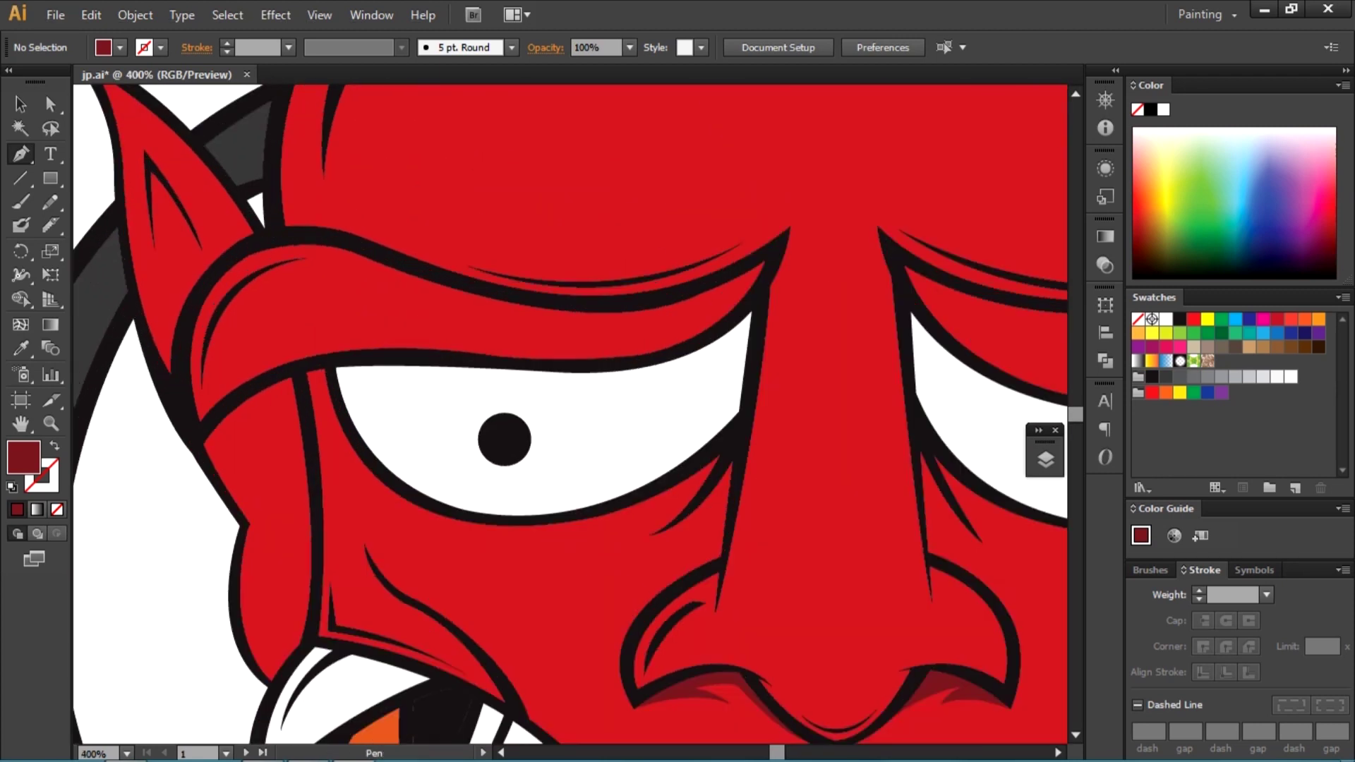
{"action": "key", "text": "ctrl+0"}
{"action": "scroll", "coordinate": [437, 297], "scroll_direction": "up", "scroll_amount": 5}
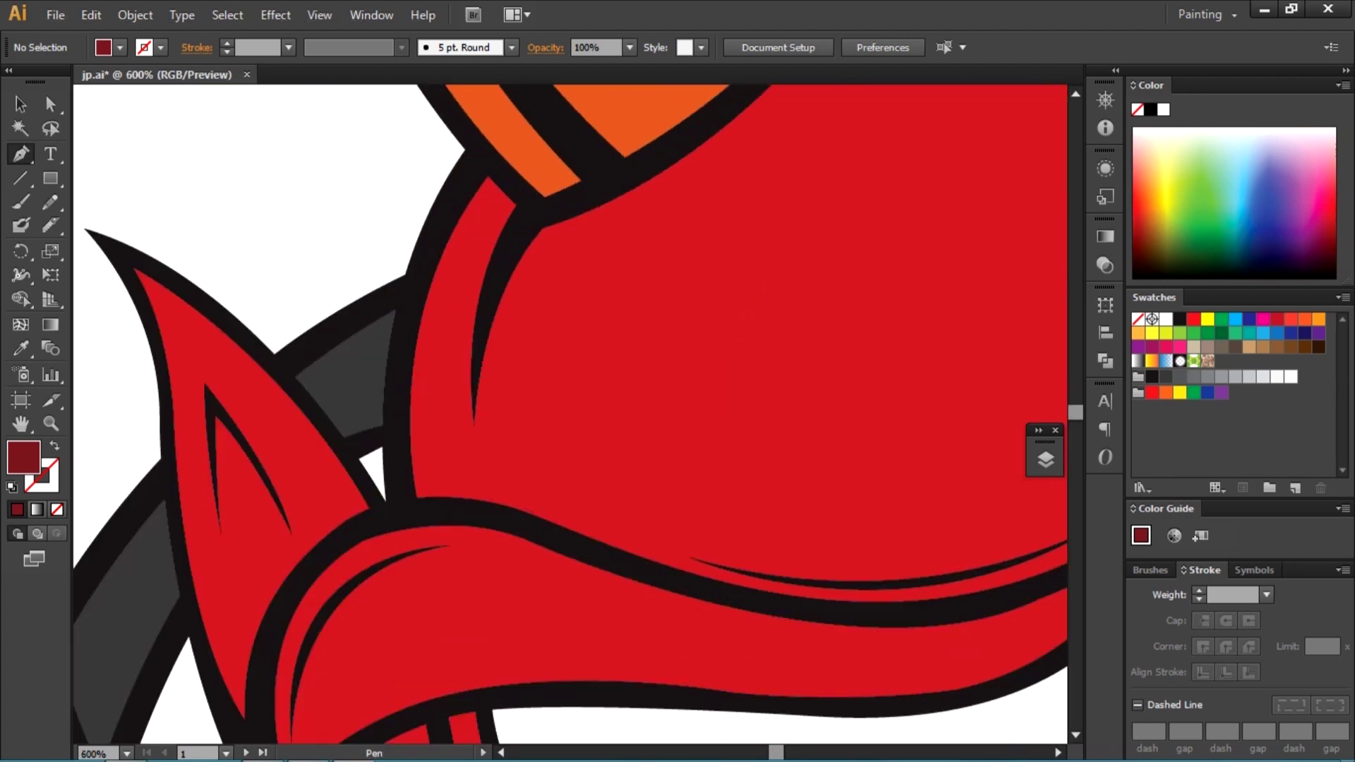
{"action": "left_click", "coordinate": [433, 500]}
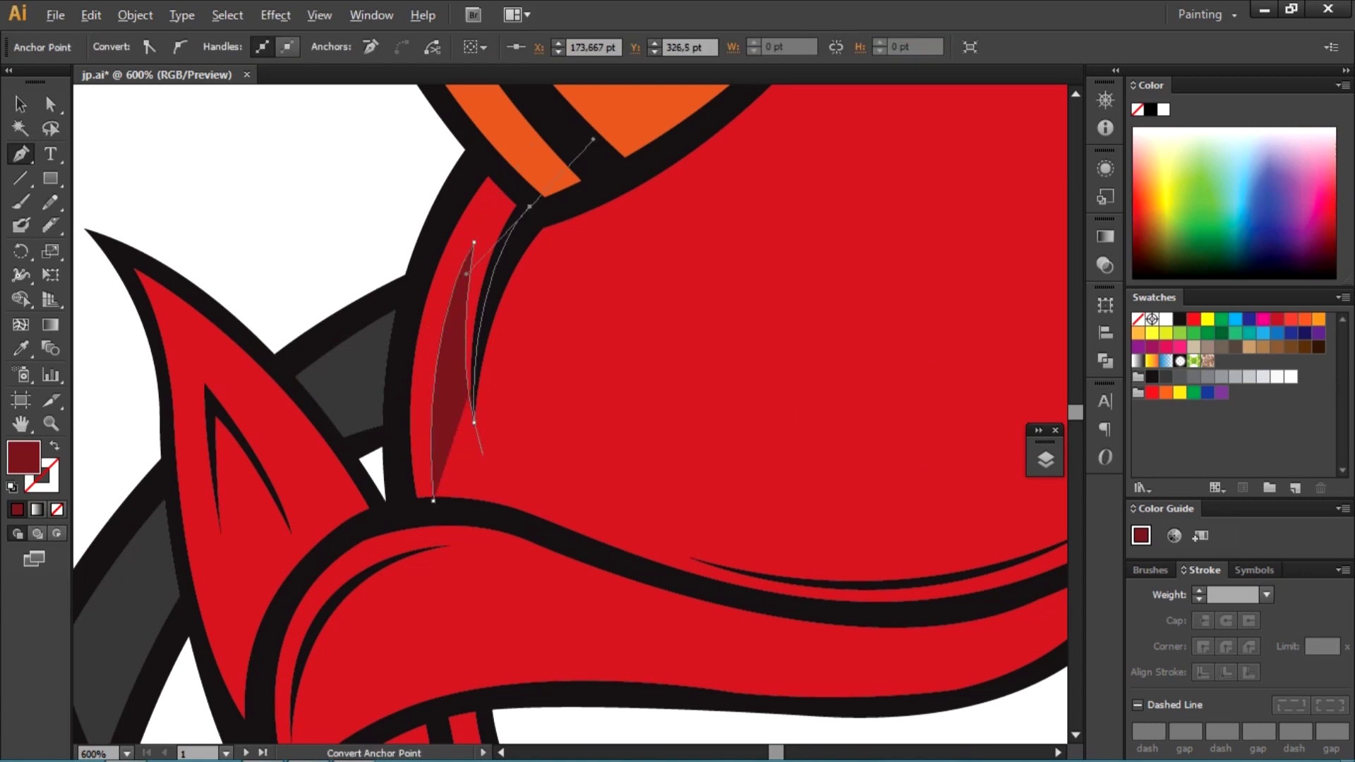
{"action": "key", "text": "ctrl+0"}
{"action": "scroll", "coordinate": [678, 113], "scroll_direction": "up", "scroll_amount": 4}
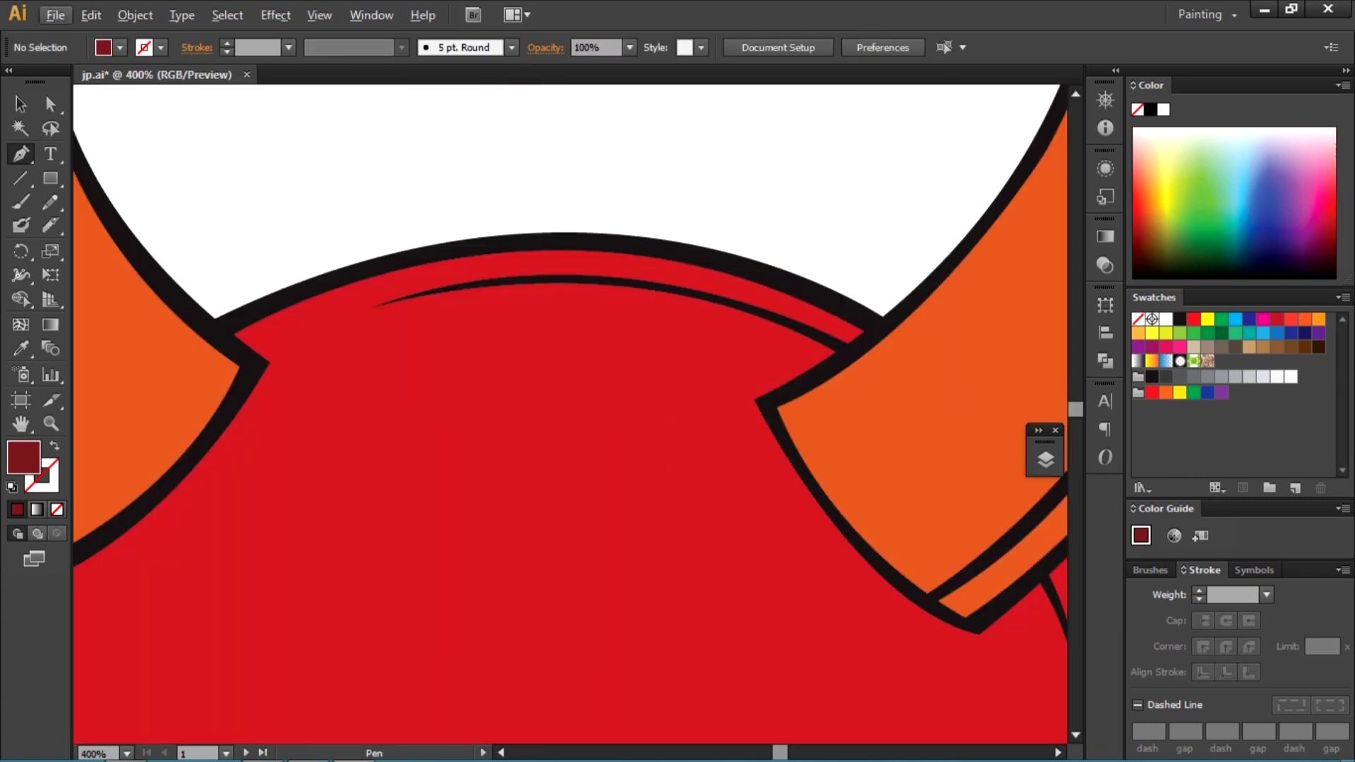
Step: Draw a dark-red shadow band across the top of the forehead
{"action": "key", "text": "ctrl+0"}
{"action": "scroll", "coordinate": [532, 344], "scroll_direction": "up", "scroll_amount": 3}
{"action": "left_click_drag", "start_coordinate": [532, 343], "coordinate": [752, 211]}
{"action": "left_click", "coordinate": [972, 336]}
{"action": "left_click", "coordinate": [532, 344]}
{"action": "key", "text": "ctrl+z"}
{"action": "left_click_drag", "start_coordinate": [706, 423], "coordinate": [585, 430]}
{"action": "left_click", "coordinate": [876, 326]}
{"action": "left_click", "coordinate": [727, 269]}
{"action": "left_click", "coordinate": [404, 312]}
{"action": "left_click", "coordinate": [411, 350]}
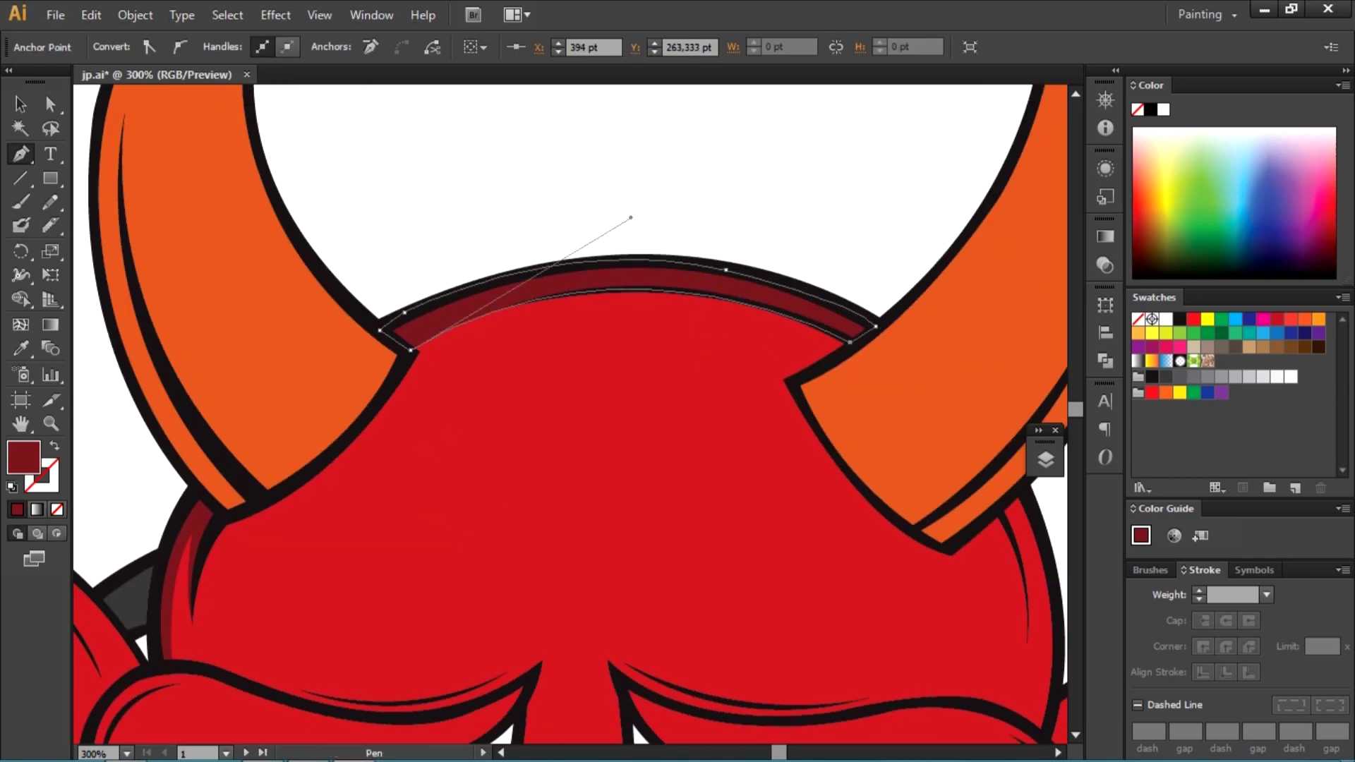
{"action": "key", "text": "ctrl+0"}
{"action": "scroll", "coordinate": [777, 424], "scroll_direction": "up", "scroll_amount": 5}
Step: Draw a dark-red shadow sliver running up the right side of the head
{"action": "left_click", "coordinate": [785, 415]}
{"action": "left_click_drag", "start_coordinate": [778, 576], "coordinate": [773, 537]}
{"action": "left_click", "coordinate": [804, 516]}
{"action": "left_click", "coordinate": [785, 414]}
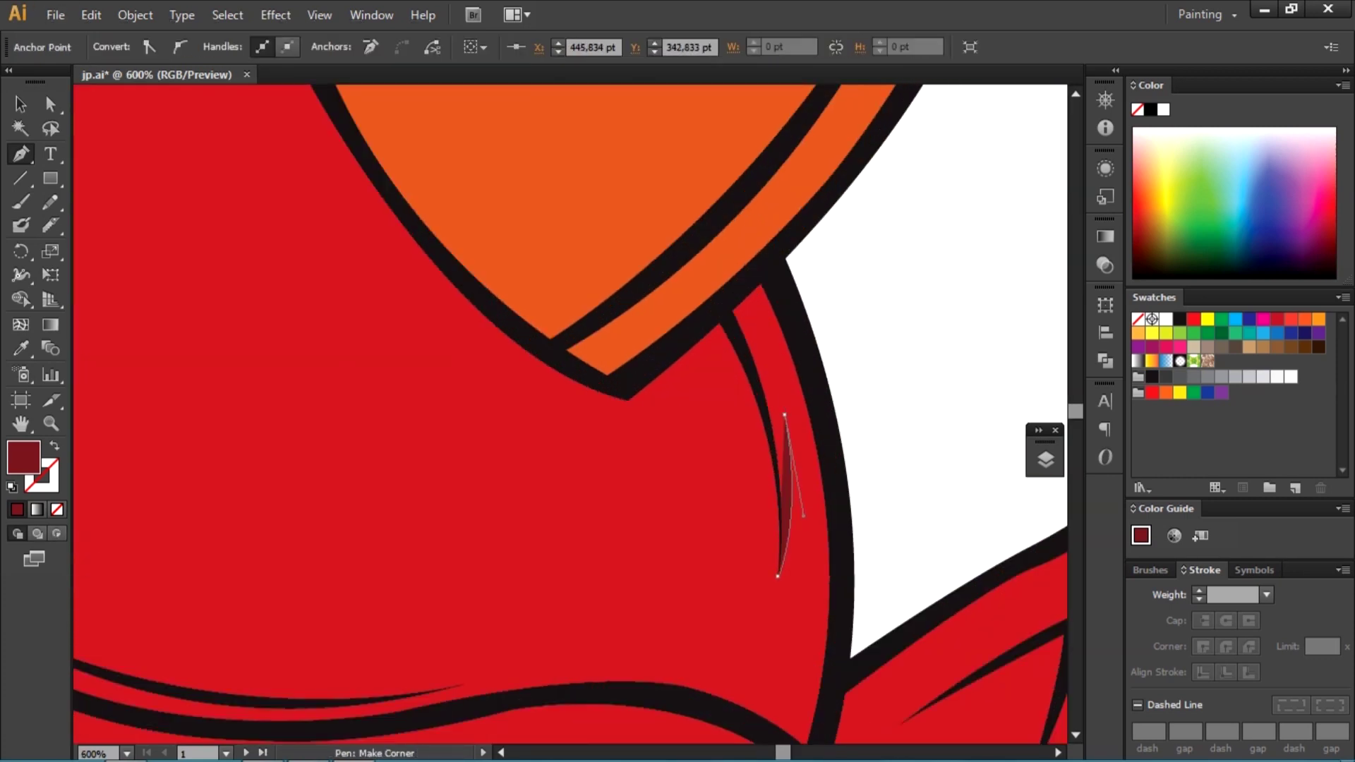
{"action": "scroll", "coordinate": [777, 282], "scroll_direction": "down", "scroll_amount": 1}
{"action": "left_click", "coordinate": [820, 480]}
{"action": "left_click", "coordinate": [814, 386]}
{"action": "left_click", "coordinate": [774, 272]}
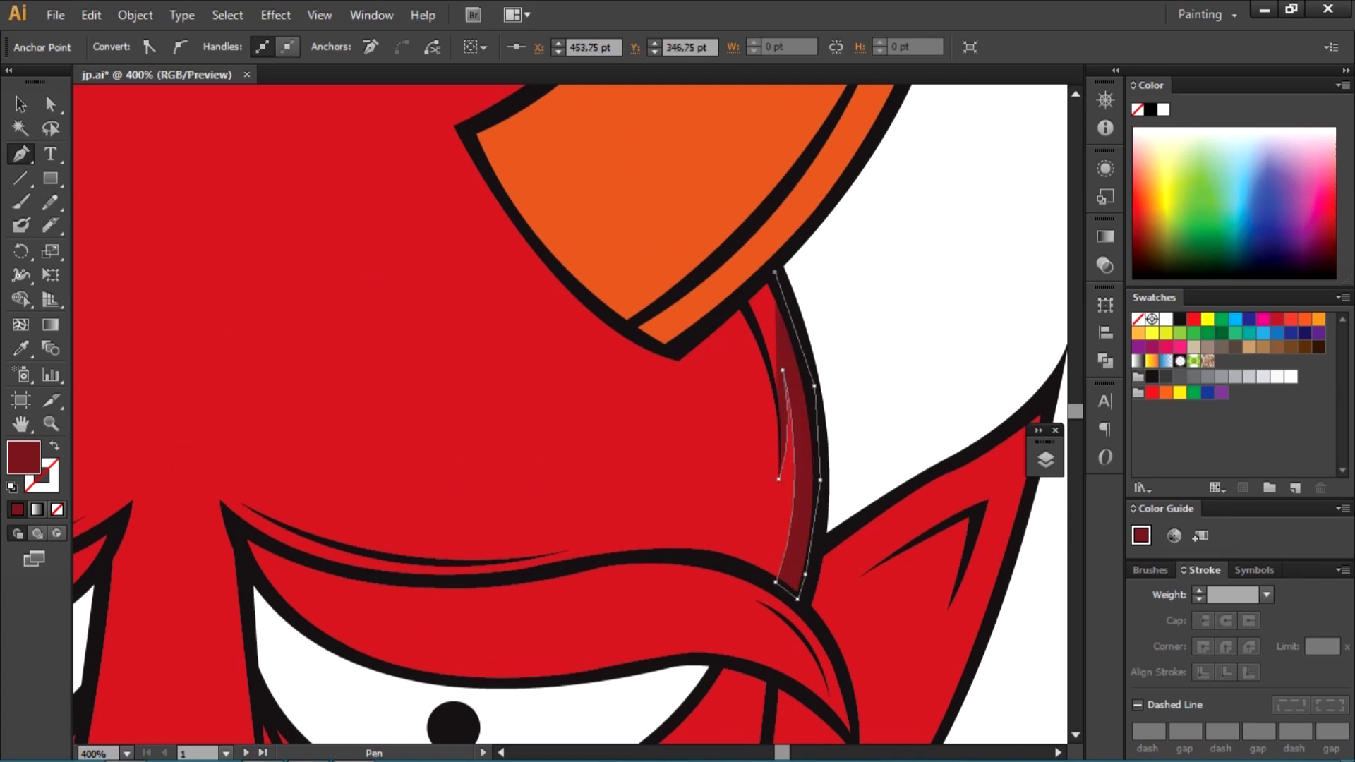
{"action": "key", "text": "ctrl+0"}
{"action": "scroll", "coordinate": [775, 498], "scroll_direction": "up", "scroll_amount": 2}
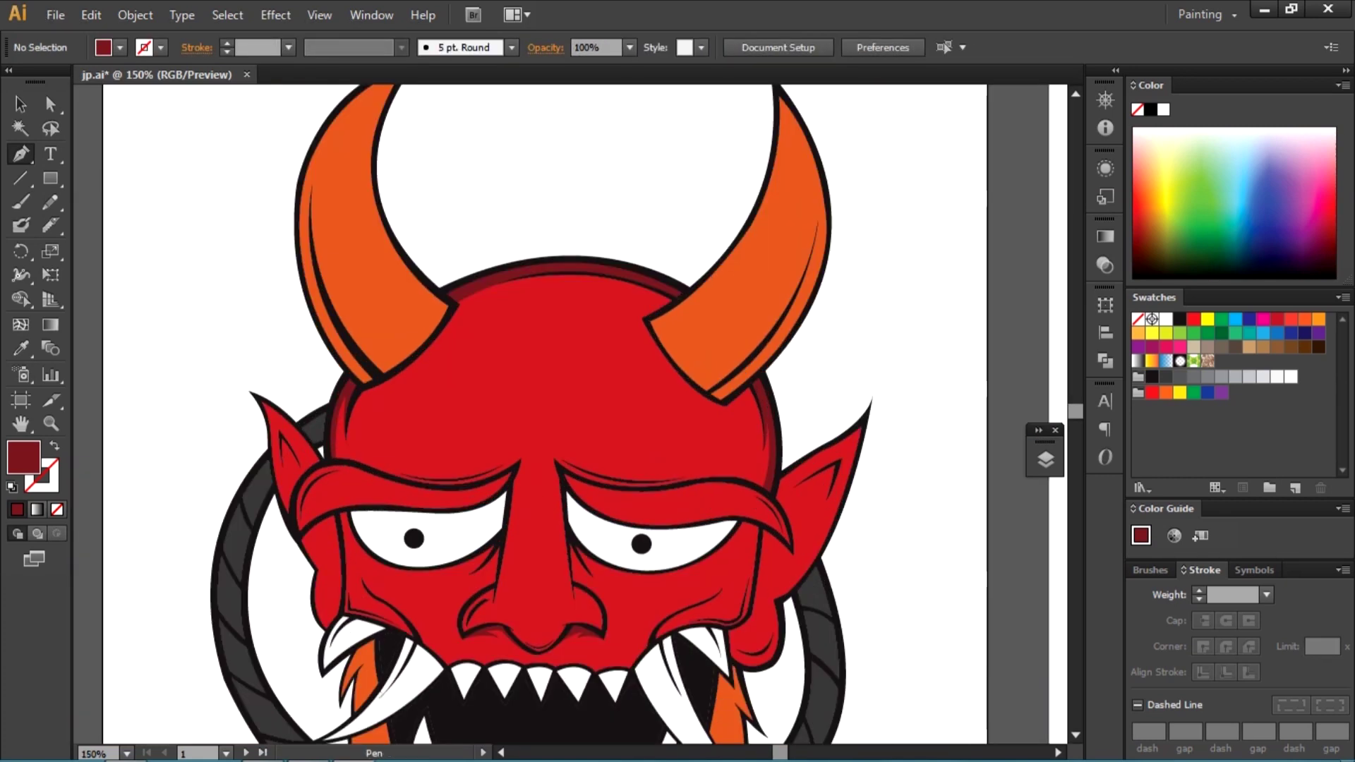
{"action": "scroll", "coordinate": [775, 498], "scroll_direction": "up", "scroll_amount": 2}
{"action": "scroll", "coordinate": [775, 497], "scroll_direction": "up", "scroll_amount": 2}
Step: Draw a dark-red shadow inside the right ear and refine its points with Direct Selection
{"action": "left_click", "coordinate": [775, 498]}
{"action": "left_click", "coordinate": [894, 427]}
{"action": "left_click_drag", "start_coordinate": [831, 595], "coordinate": [785, 651]}
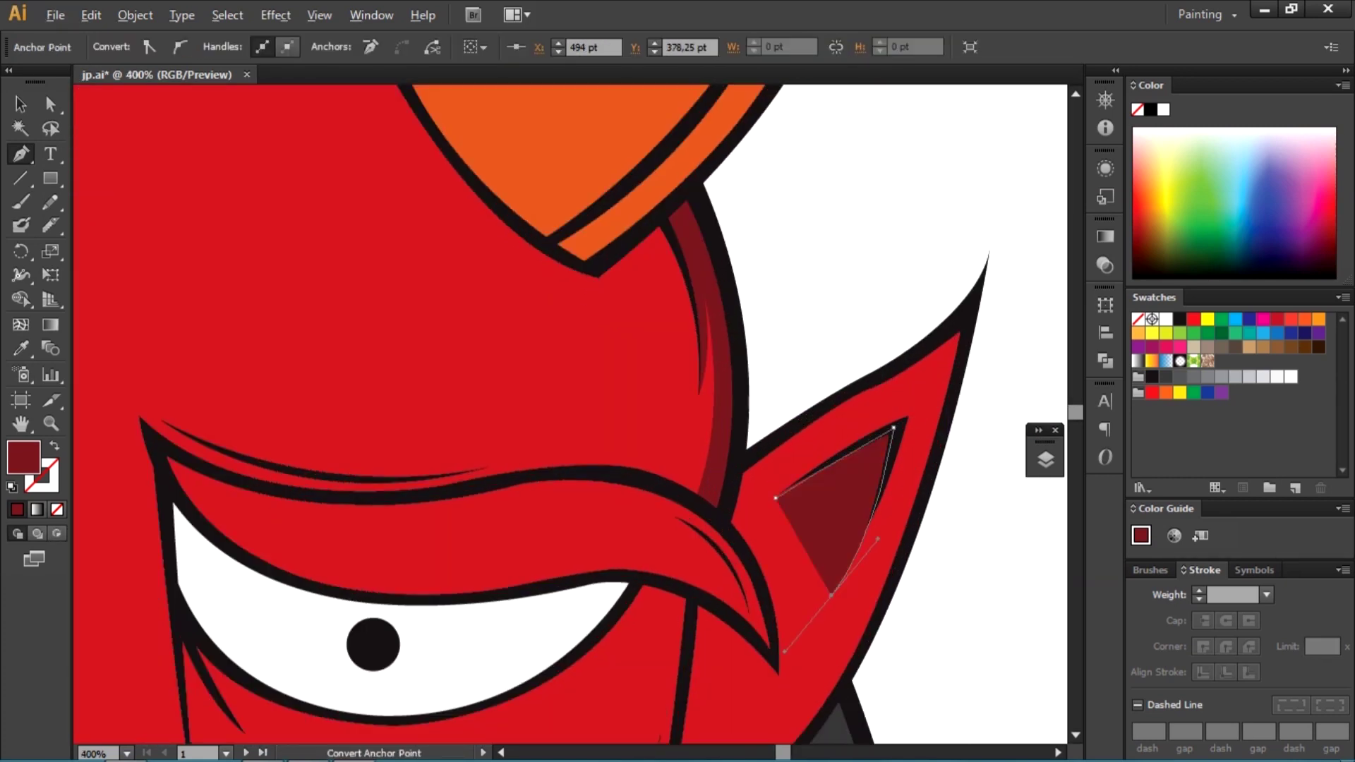
{"action": "key", "text": "ctrl+shift+a"}
{"action": "scroll", "coordinate": [570, 414], "scroll_direction": "up", "scroll_amount": 2}
{"action": "key", "text": "a"}
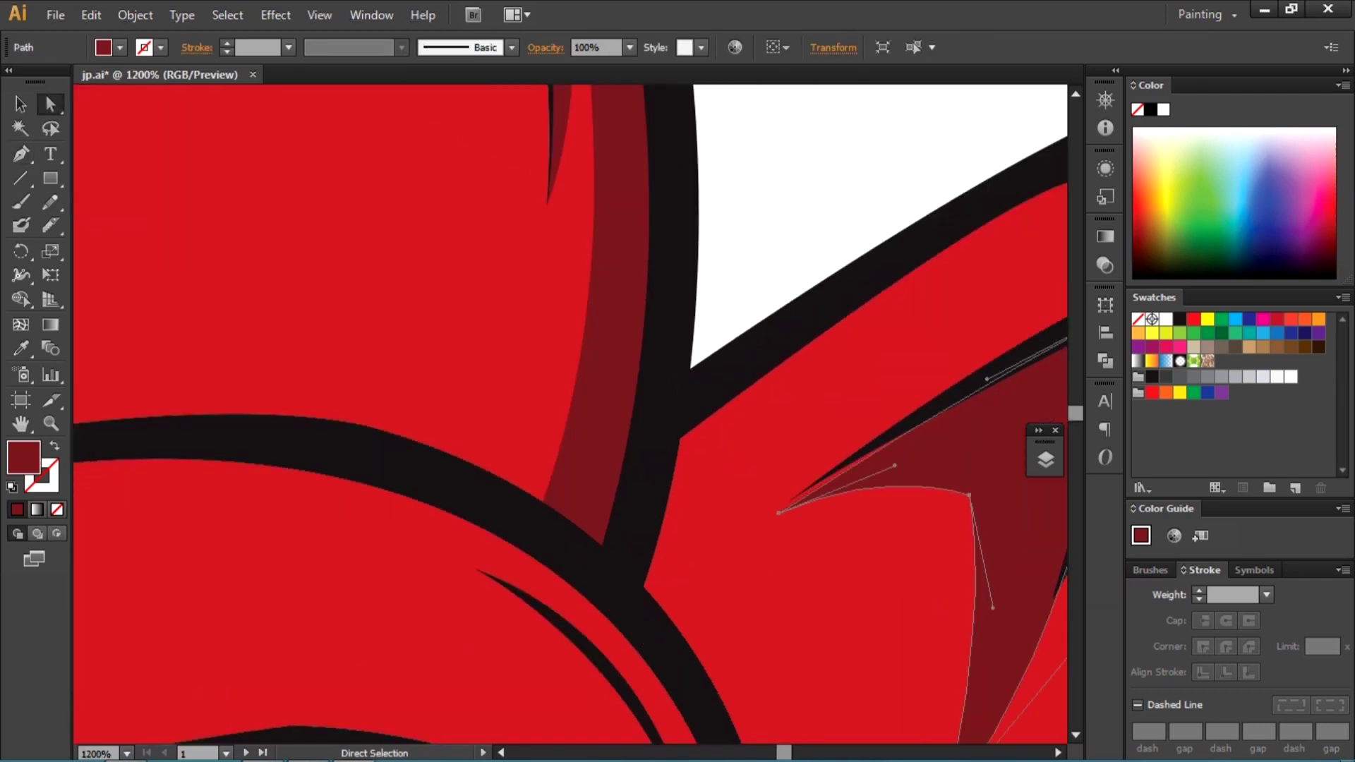
{"action": "scroll", "coordinate": [570, 414], "scroll_direction": "down", "scroll_amount": 3}
{"action": "scroll", "coordinate": [571, 415], "scroll_direction": "down", "scroll_amount": 1}
{"action": "scroll", "coordinate": [571, 415], "scroll_direction": "down", "scroll_amount": 2}
{"action": "key", "text": "p"}
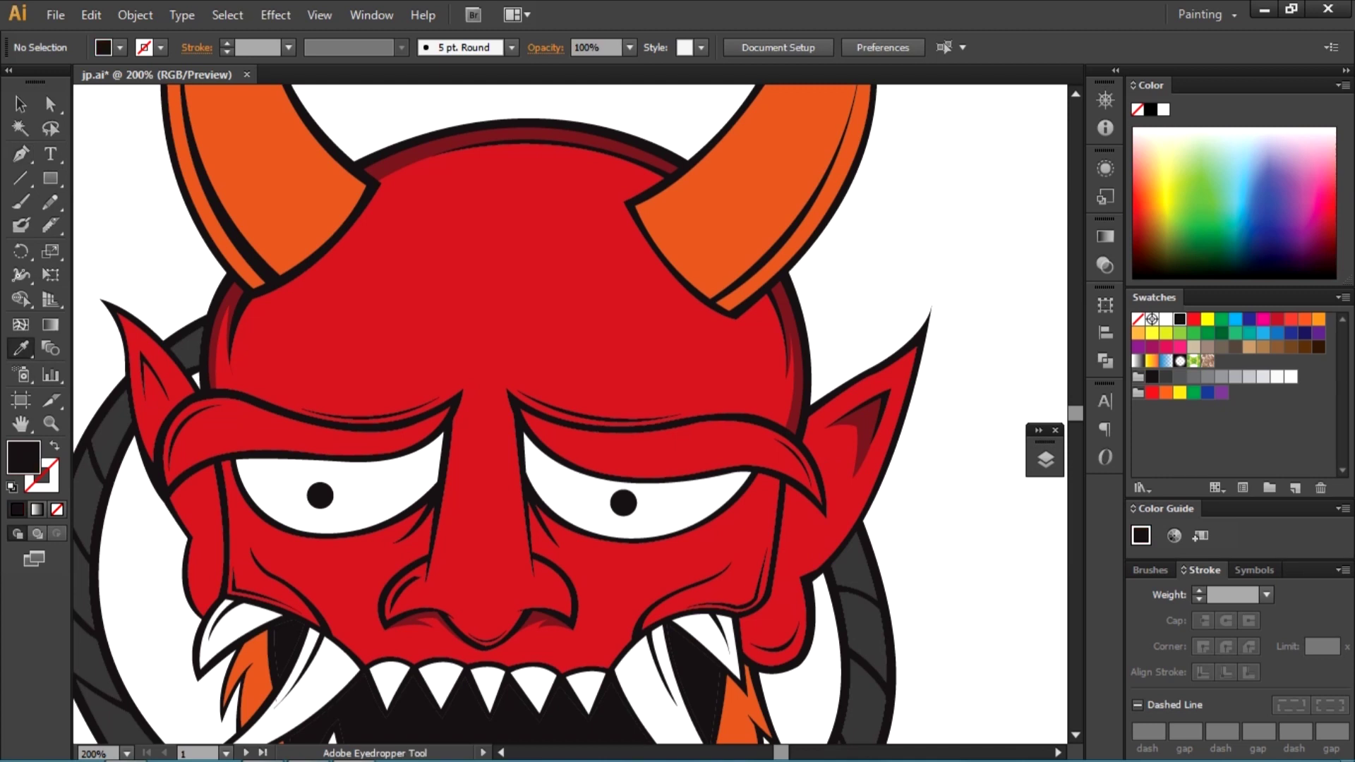
Step: Draw a dark-red shadow shape on the left cheek
{"action": "key", "text": "p"}
{"action": "scroll", "coordinate": [166, 600], "scroll_direction": "up", "scroll_amount": 2}
{"action": "scroll", "coordinate": [166, 599], "scroll_direction": "up", "scroll_amount": 2}
{"action": "left_click", "coordinate": [282, 429]}
{"action": "left_click_drag", "start_coordinate": [308, 620], "coordinate": [348, 700]}
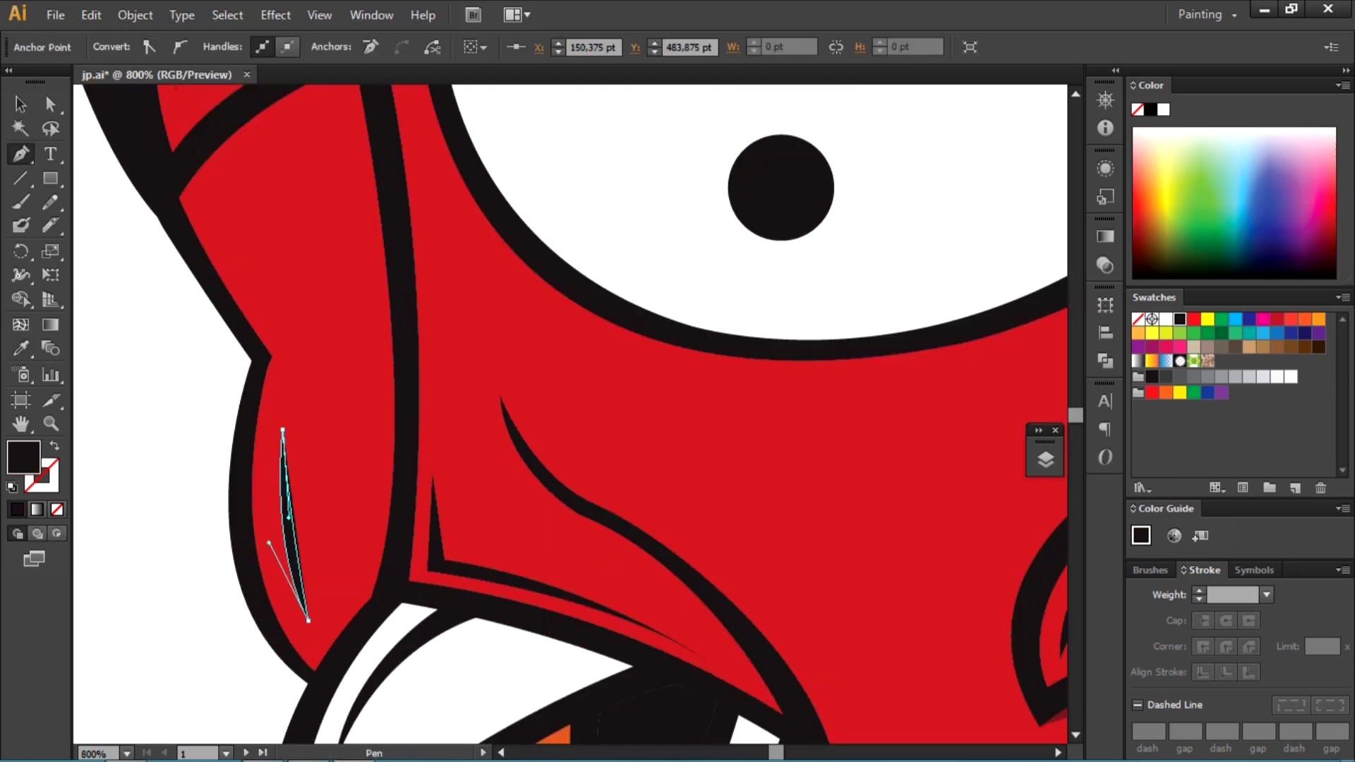
{"action": "scroll", "coordinate": [340, 392], "scroll_direction": "down", "scroll_amount": 5}
{"action": "scroll", "coordinate": [341, 392], "scroll_direction": "up", "scroll_amount": 4}
{"action": "left_click", "coordinate": [392, 510]}
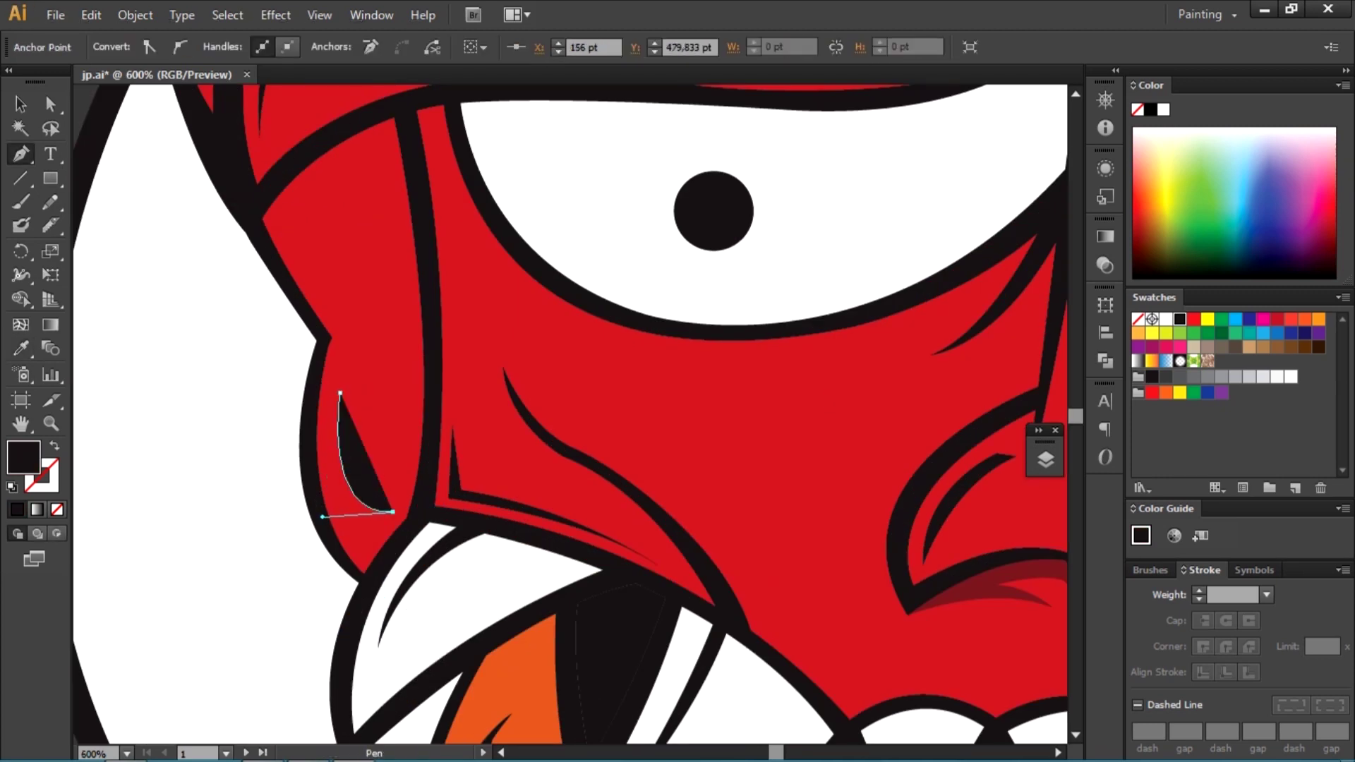
{"action": "left_click", "coordinate": [1045, 460]}
{"action": "left_click", "coordinate": [1045, 460]}
{"action": "scroll", "coordinate": [565, 424], "scroll_direction": "down", "scroll_amount": 4}
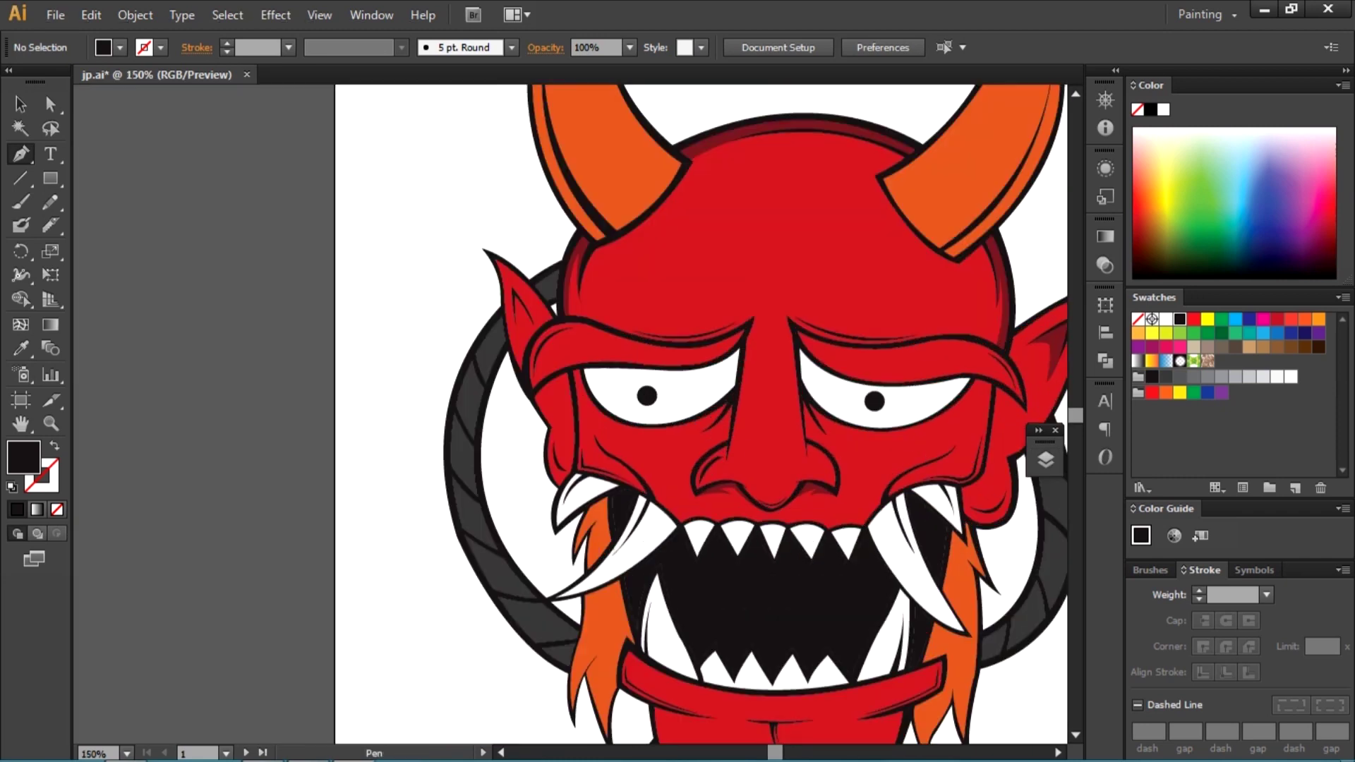
{"action": "scroll", "coordinate": [756, 414], "scroll_direction": "down", "scroll_amount": 1}
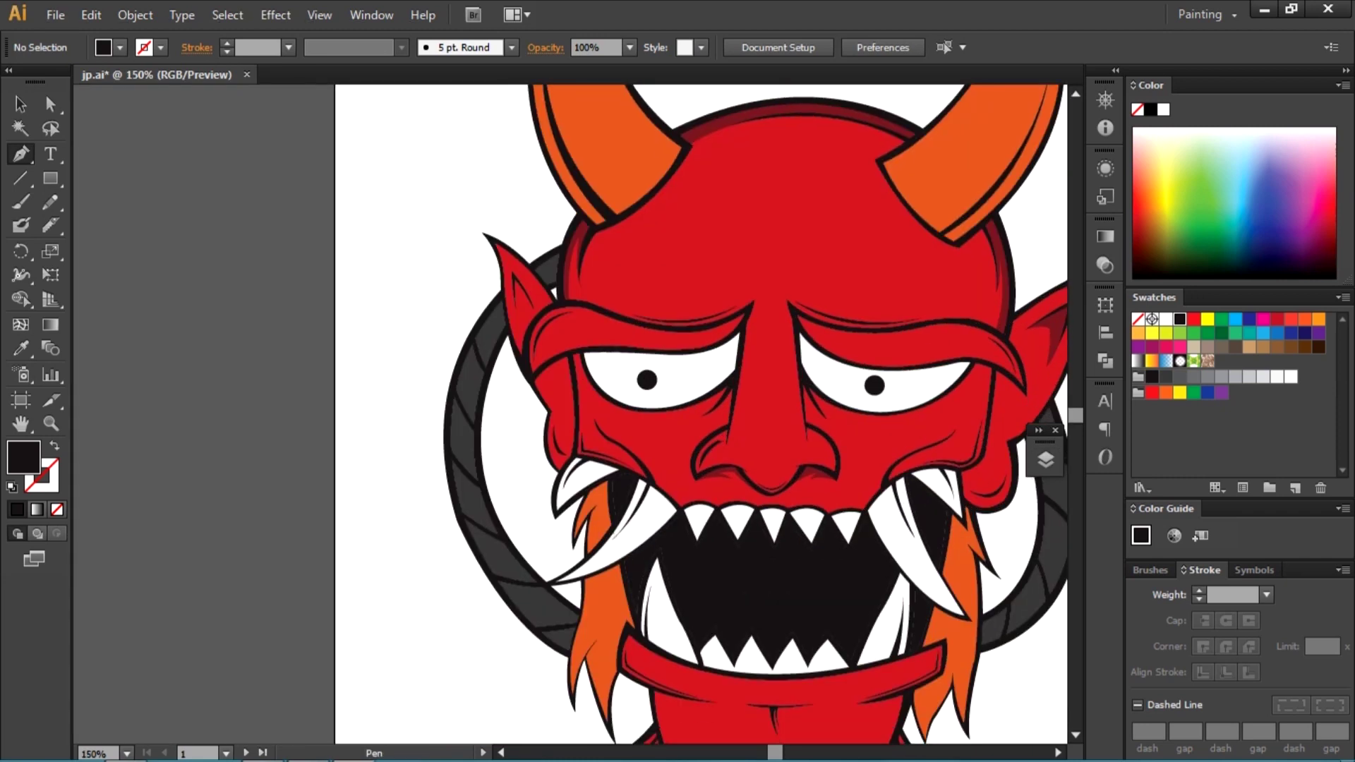
{"action": "scroll", "coordinate": [819, 415], "scroll_direction": "up", "scroll_amount": 2}
{"action": "scroll", "coordinate": [556, 407], "scroll_direction": "up", "scroll_amount": 2}
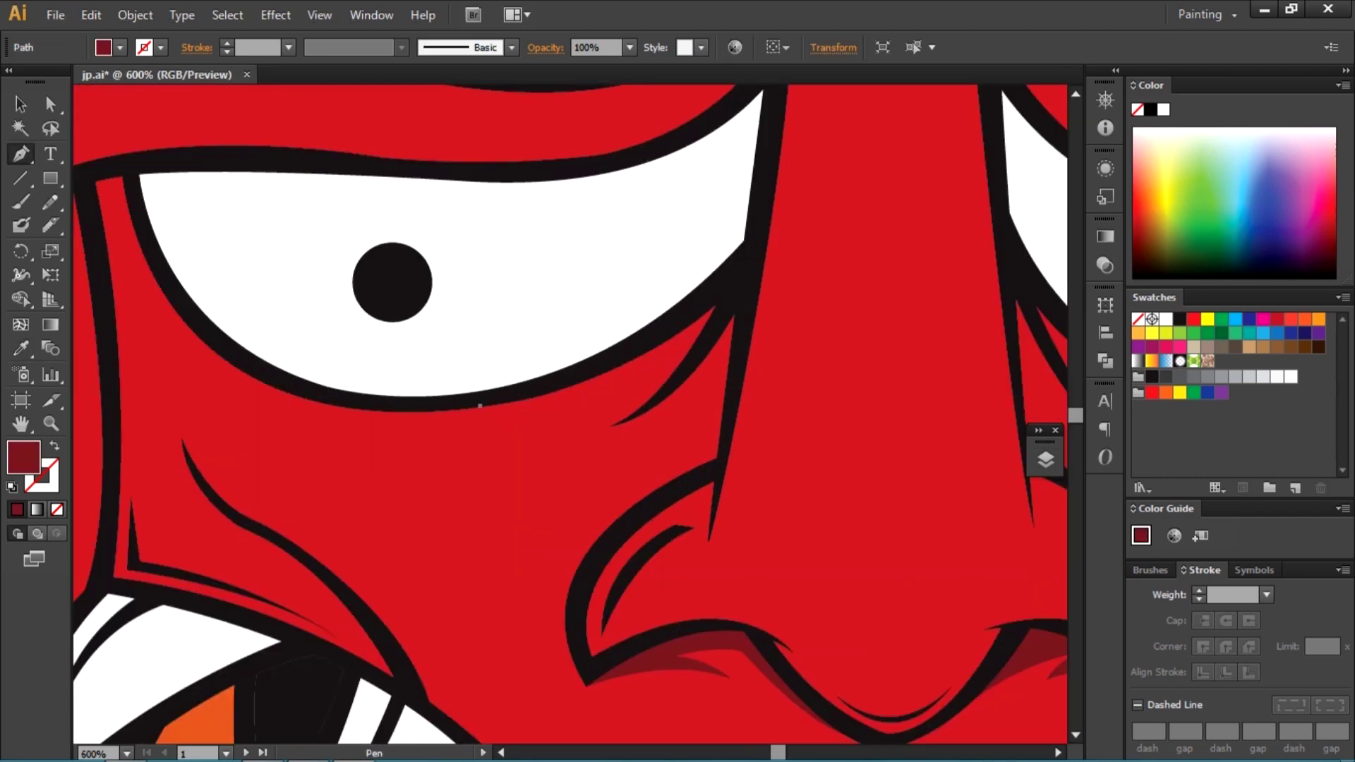
Step: Draw a curved dark-red shadow from under the left eye, beside the nose, to above the fang
{"action": "left_click", "coordinate": [674, 353], "text": "ctrl"}
{"action": "left_click", "coordinate": [480, 406]}
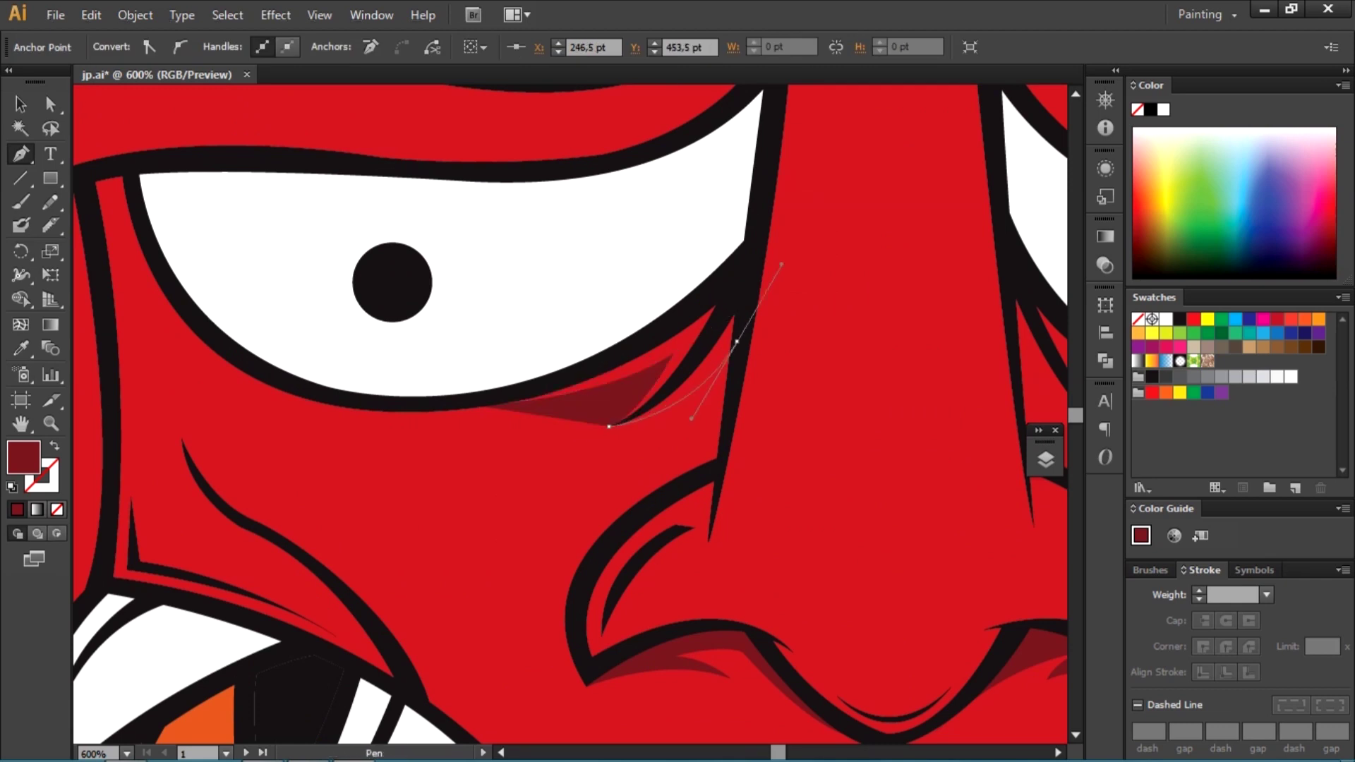
{"action": "left_click_drag", "start_coordinate": [713, 289], "coordinate": [747, 279]}
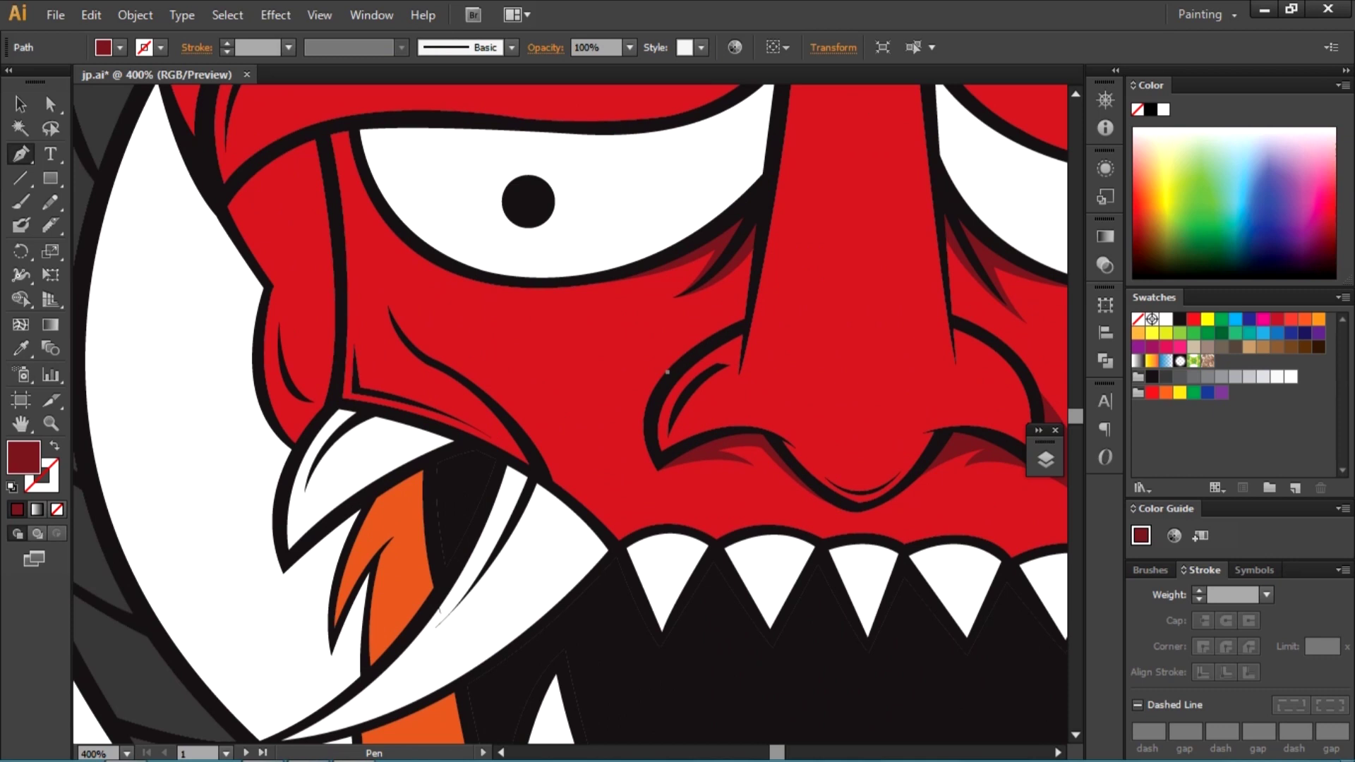
{"action": "left_click_drag", "start_coordinate": [588, 487], "coordinate": [565, 555]}
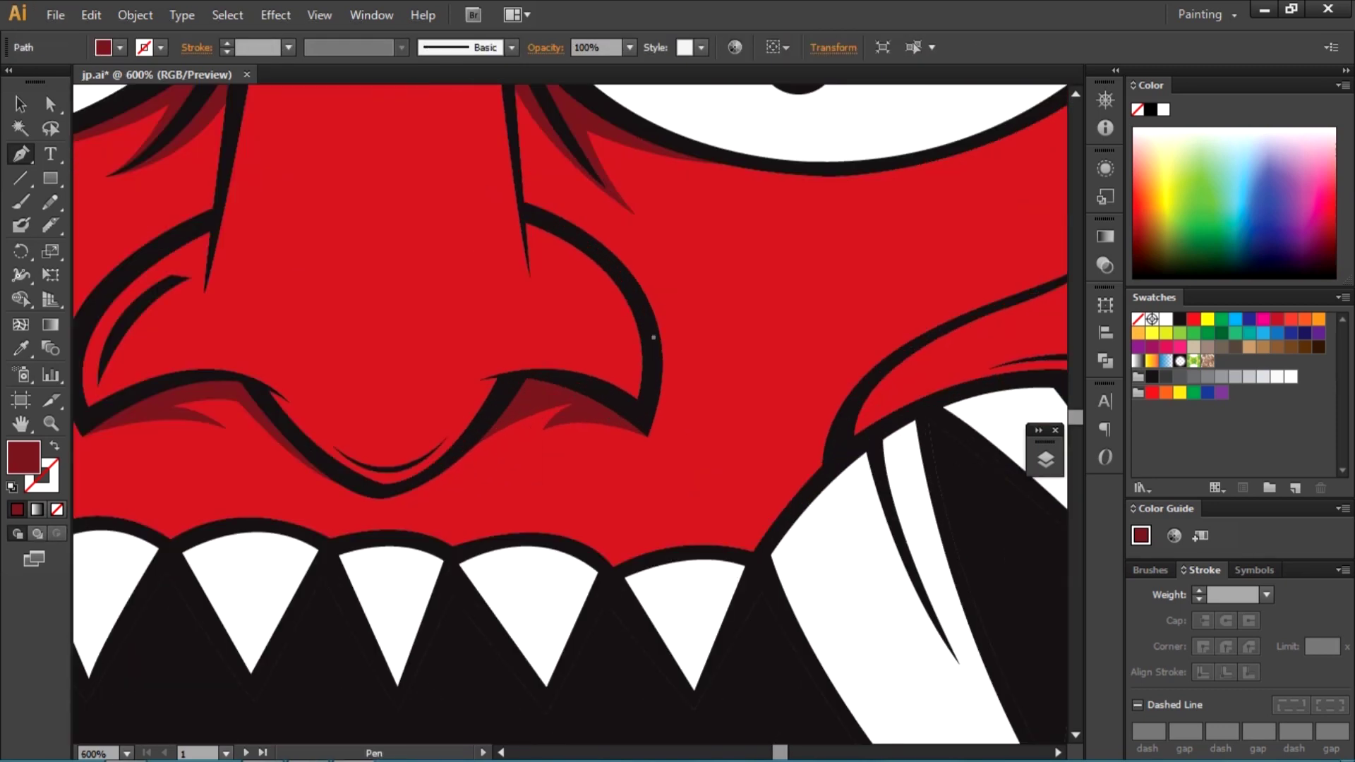
{"action": "left_click_drag", "start_coordinate": [643, 307], "coordinate": [536, 227]}
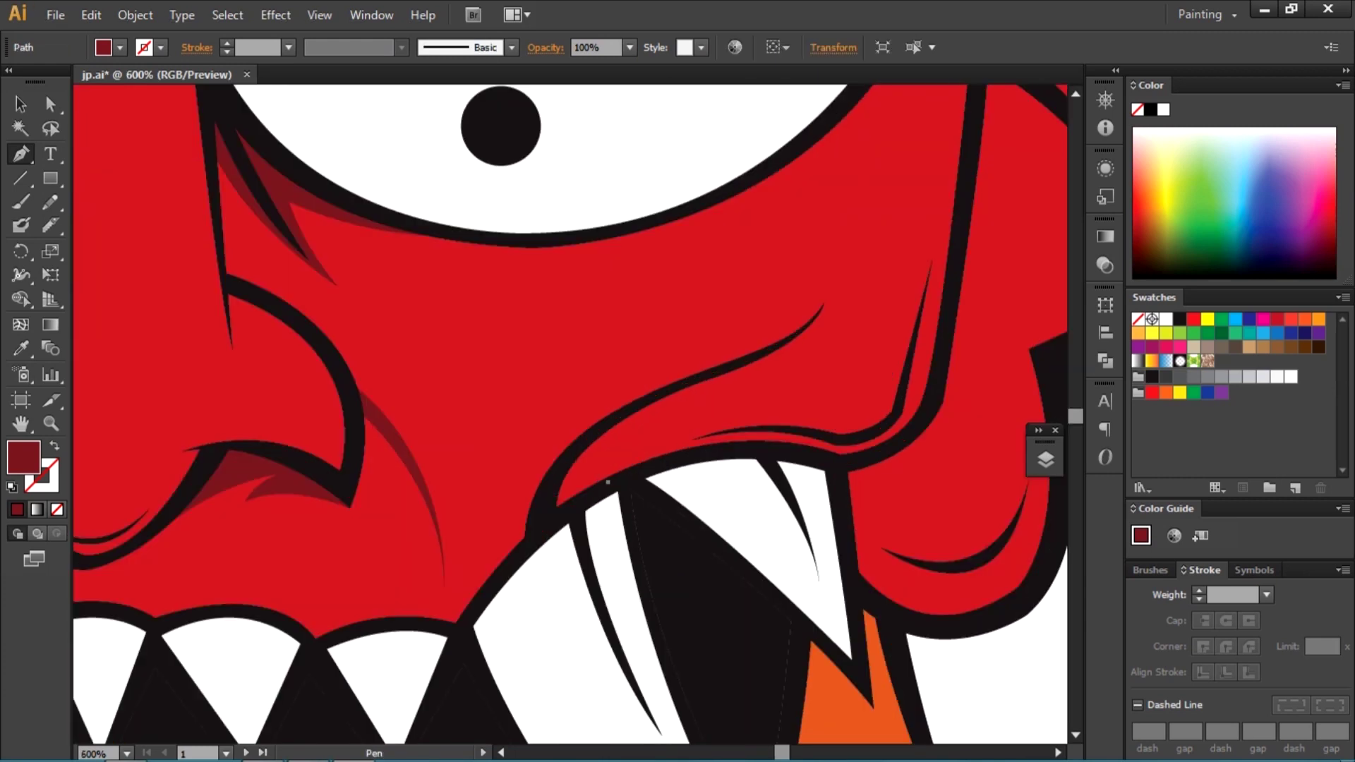
{"action": "left_click_drag", "start_coordinate": [690, 401], "coordinate": [779, 365]}
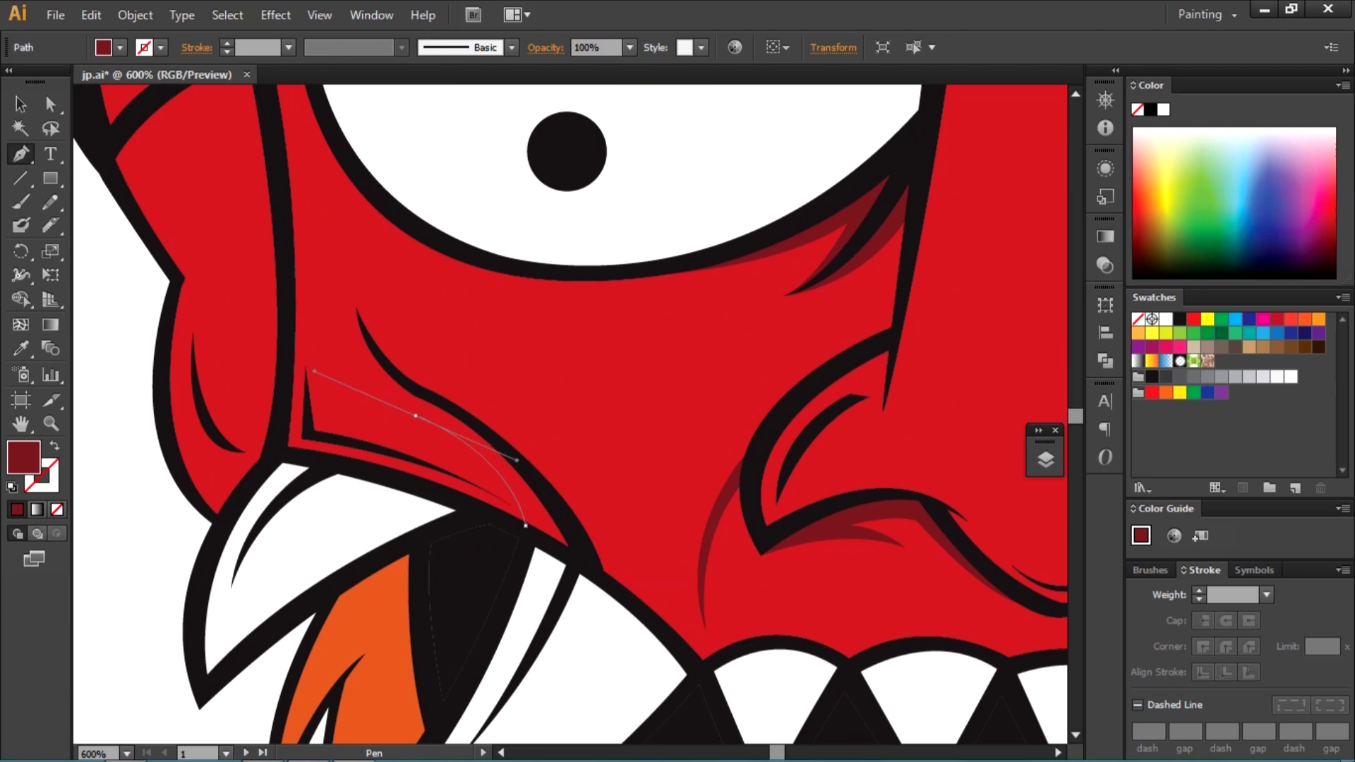
{"action": "left_click", "coordinate": [416, 416]}
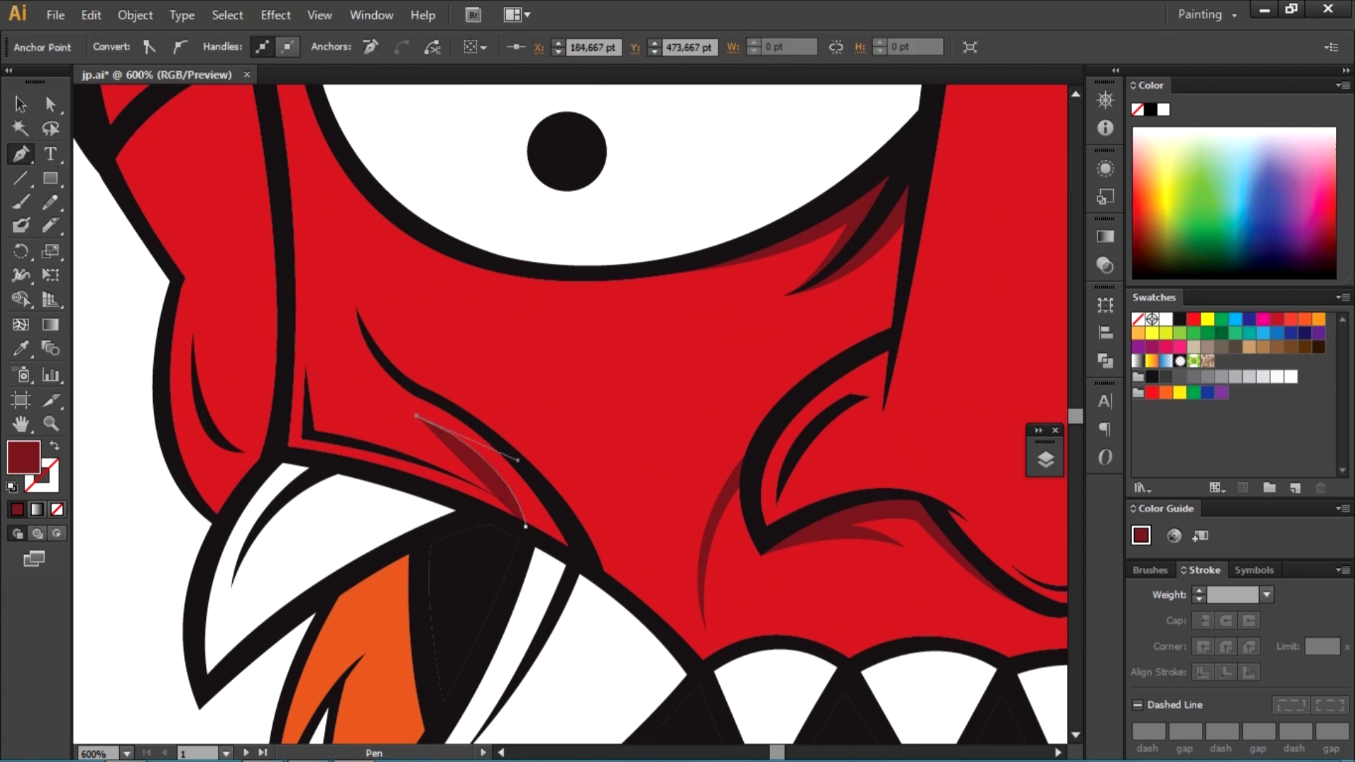
{"action": "scroll", "coordinate": [389, 347], "scroll_direction": "up", "scroll_amount": 1}
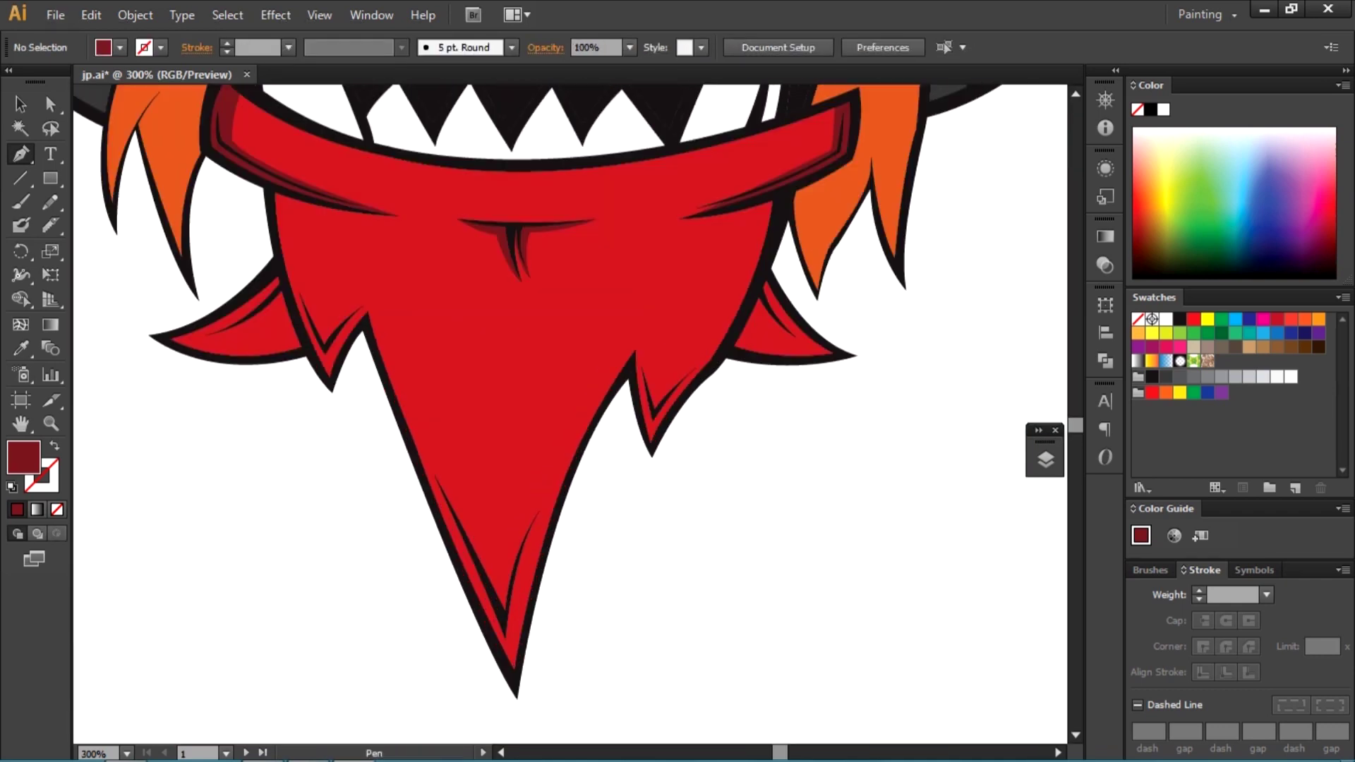
Step: Pen-draw a large dark-red shading shape along the beard's left edge and below it
{"action": "left_click_drag", "start_coordinate": [505, 616], "coordinate": [540, 667]}
{"action": "left_click_drag", "start_coordinate": [701, 295], "coordinate": [714, 288]}
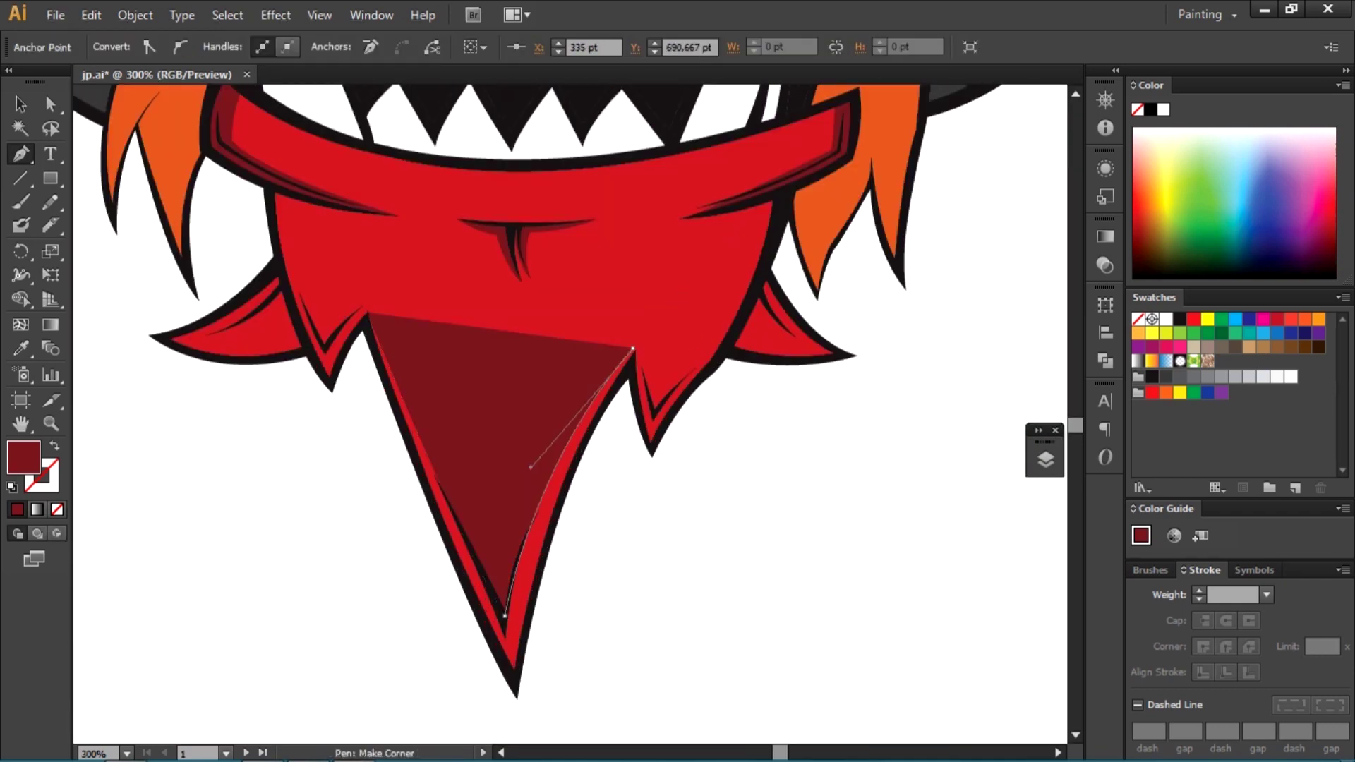
{"action": "scroll", "coordinate": [580, 435], "scroll_direction": "up", "scroll_amount": 3}
{"action": "scroll", "coordinate": [581, 435], "scroll_direction": "down", "scroll_amount": 2}
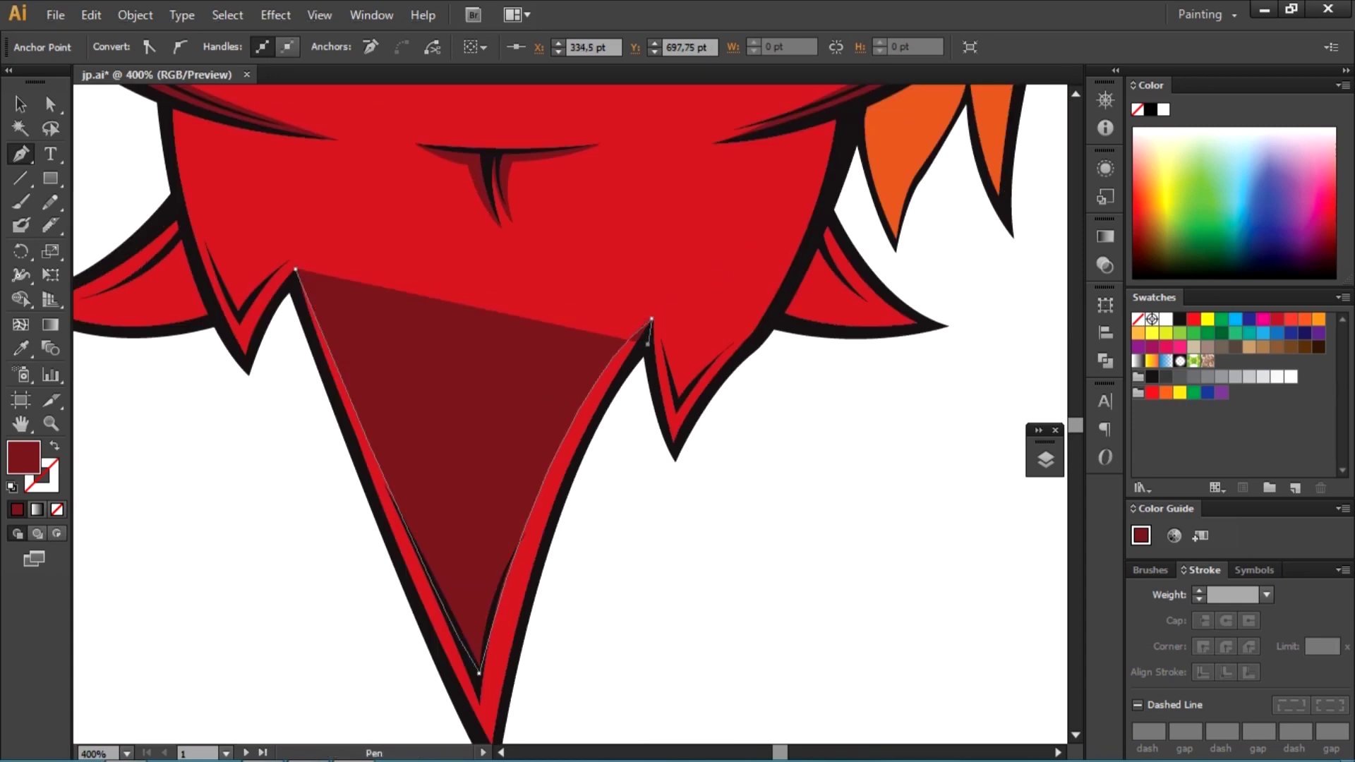
{"action": "scroll", "coordinate": [652, 319], "scroll_direction": "down", "scroll_amount": 2}
{"action": "left_click", "coordinate": [647, 237]}
{"action": "left_click", "coordinate": [588, 618]}
{"action": "left_click", "coordinate": [494, 705]}
{"action": "left_click", "coordinate": [366, 636]}
{"action": "left_click", "coordinate": [1046, 459]}
Step: Trim the shading shape with Pathfinder so it stays inside the beard
{"action": "key", "text": "v"}
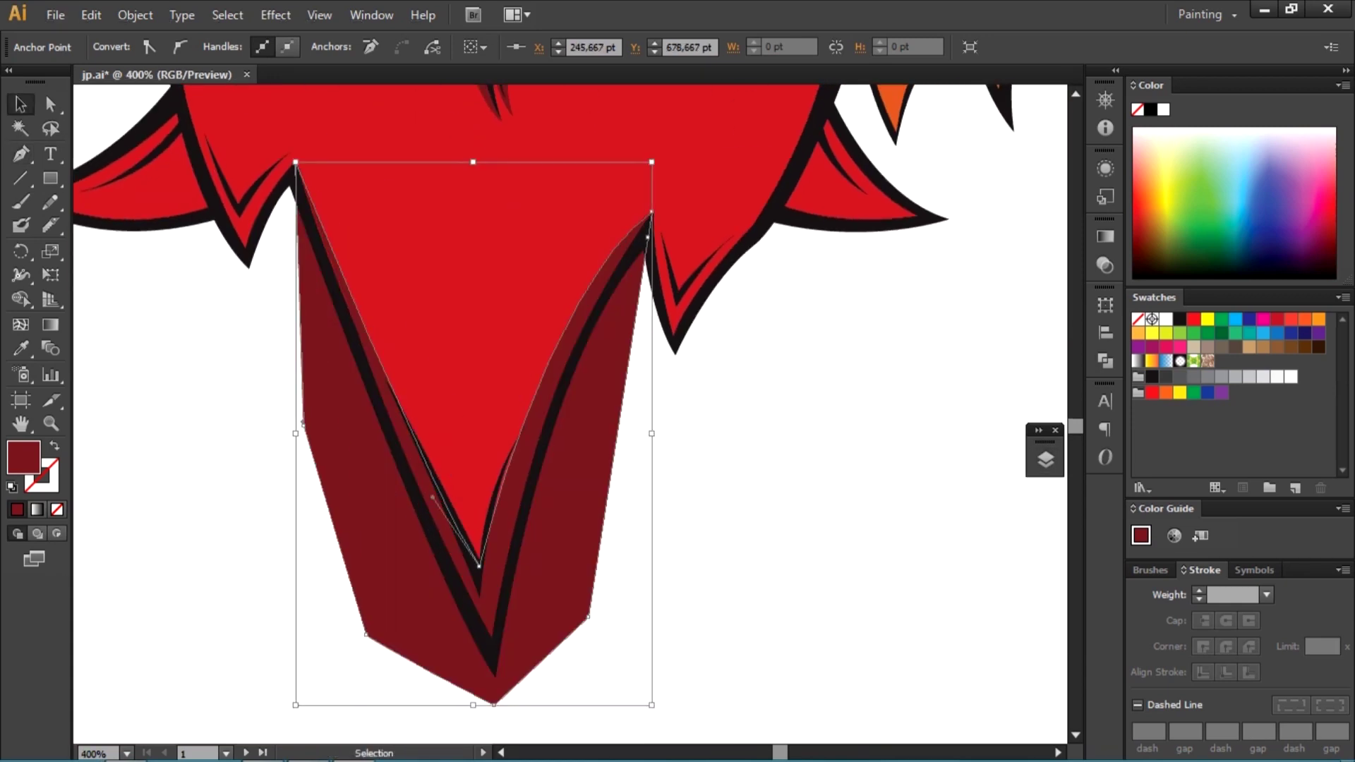
{"action": "left_click", "coordinate": [1105, 360]}
{"action": "scroll", "coordinate": [565, 353], "scroll_direction": "down", "scroll_amount": 3, "text": "alt"}
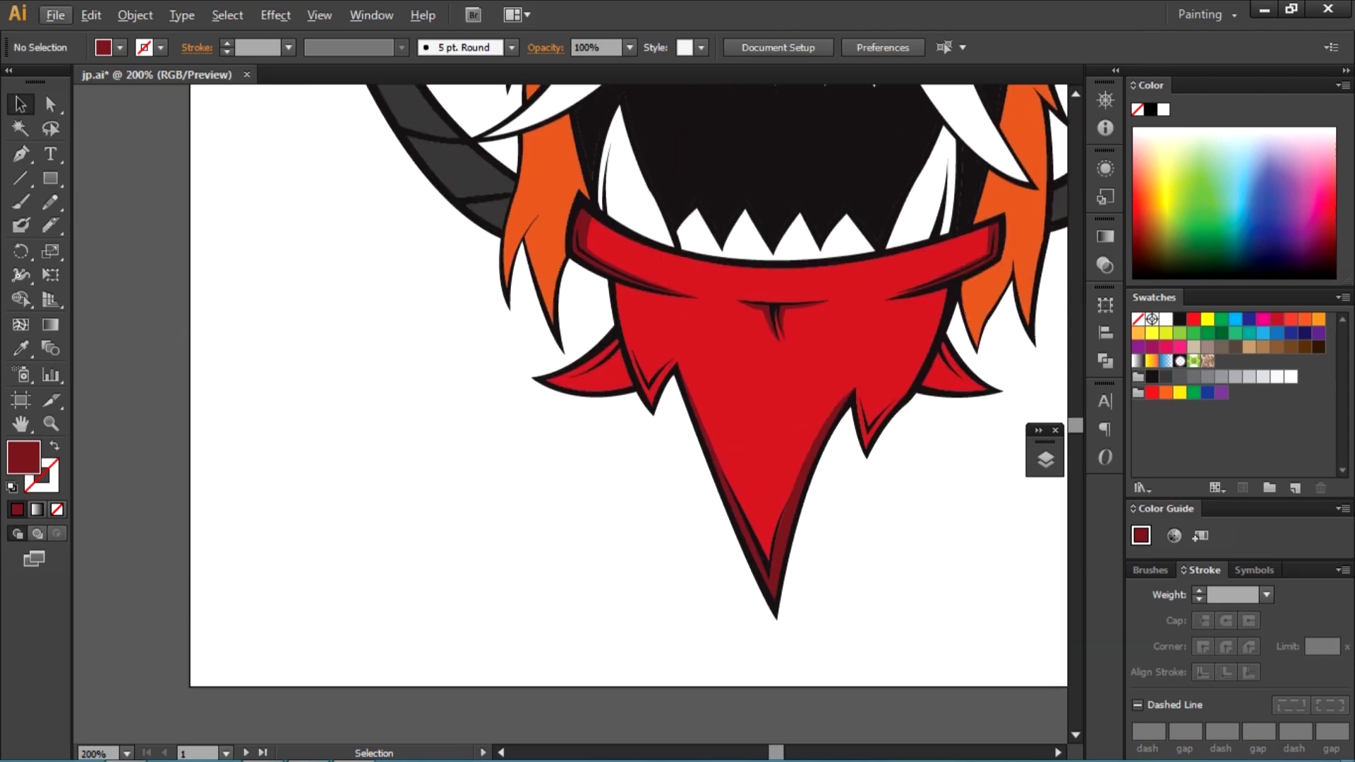
{"action": "scroll", "coordinate": [565, 353], "scroll_direction": "up", "scroll_amount": 5, "text": "alt"}
Step: Draw dark-red shading shapes along the left and right beard lobes
{"action": "key", "text": "p"}
{"action": "left_click", "coordinate": [482, 518], "text": "alt"}
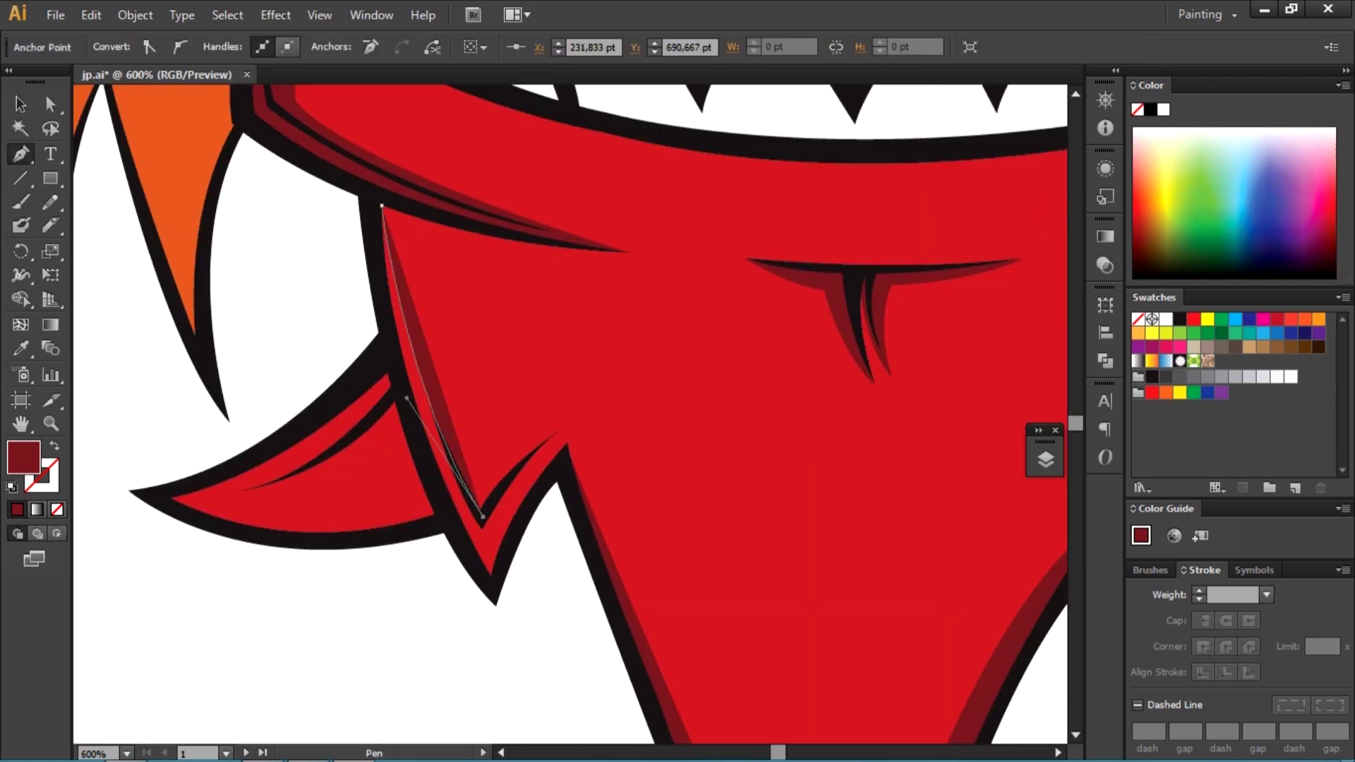
{"action": "left_click_drag", "start_coordinate": [573, 499], "coordinate": [556, 544]}
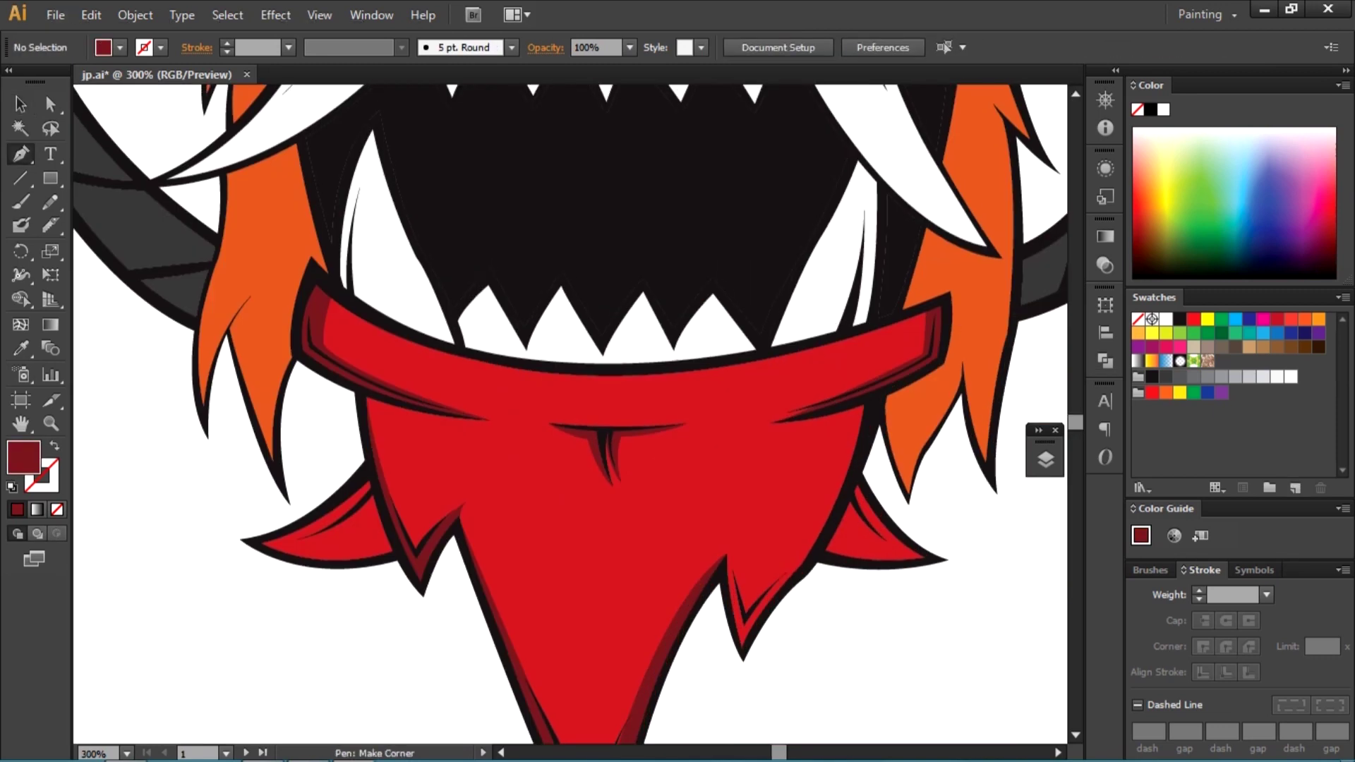
{"action": "key", "text": "ctrl+equal"}
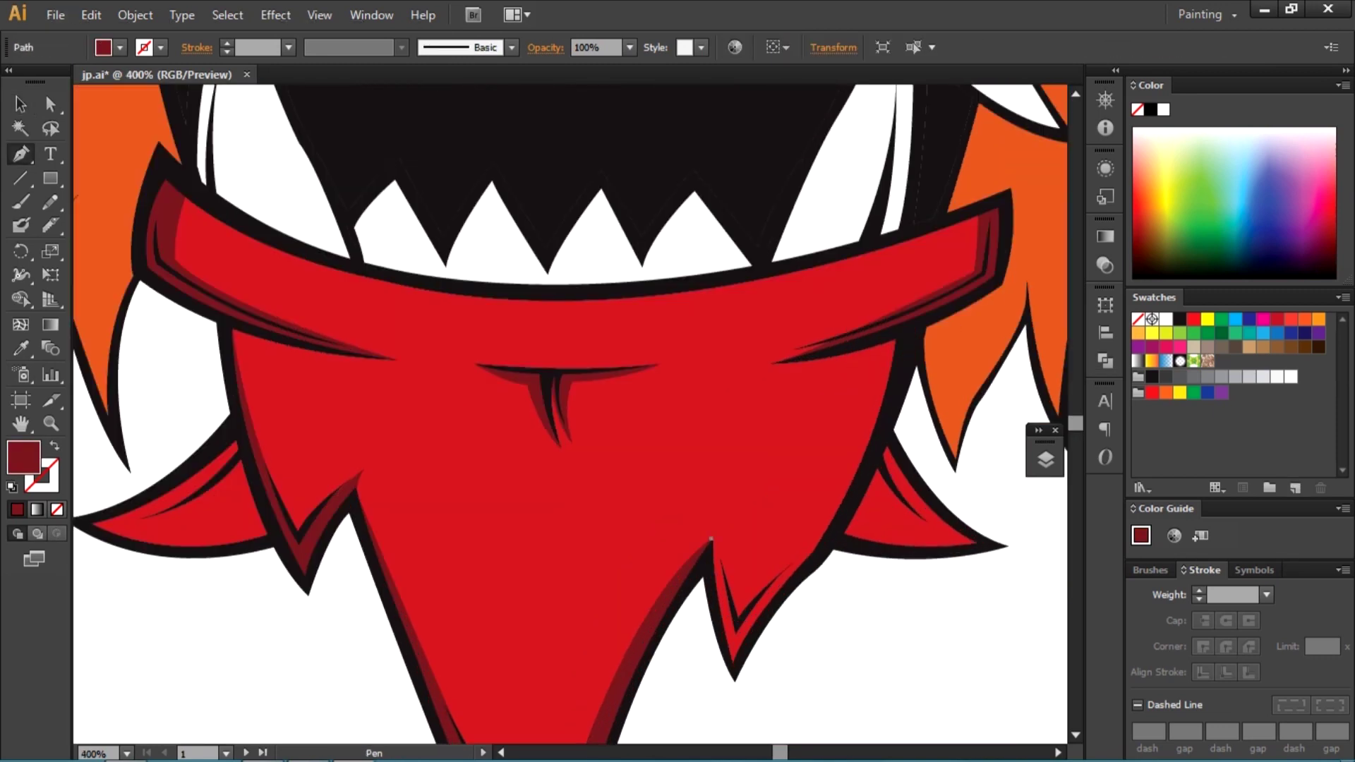
{"action": "left_click", "coordinate": [737, 619]}
{"action": "left_click", "coordinate": [821, 517]}
{"action": "left_click", "coordinate": [866, 479]}
{"action": "left_click", "coordinate": [903, 385]}
{"action": "left_click", "coordinate": [895, 340]}
Step: Send the lobe shading backward behind the beard and view the whole artwork
{"action": "key", "text": "ctrl+shift+bracketleft"}
{"action": "key", "text": "ctrl+shift+a"}
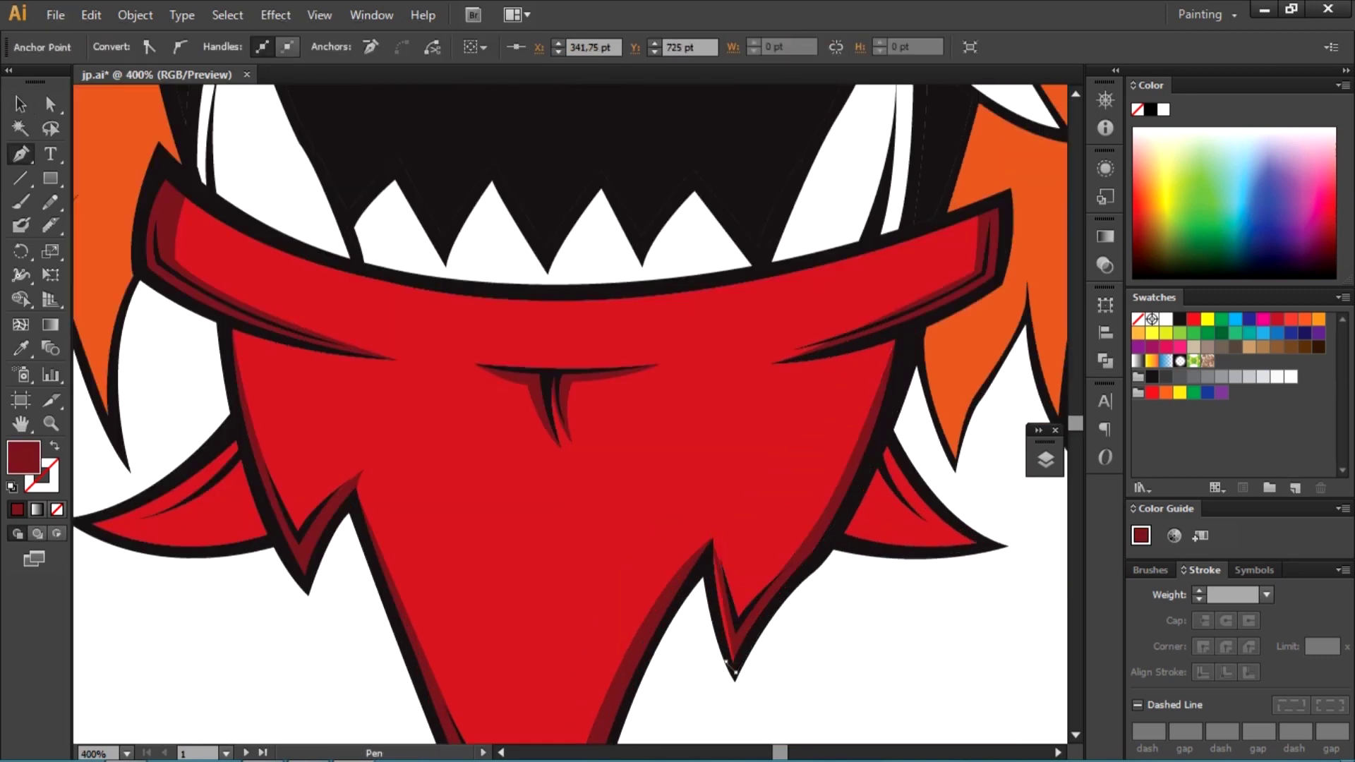
{"action": "key", "text": "ctrl+shift+a"}
{"action": "key", "text": "v"}
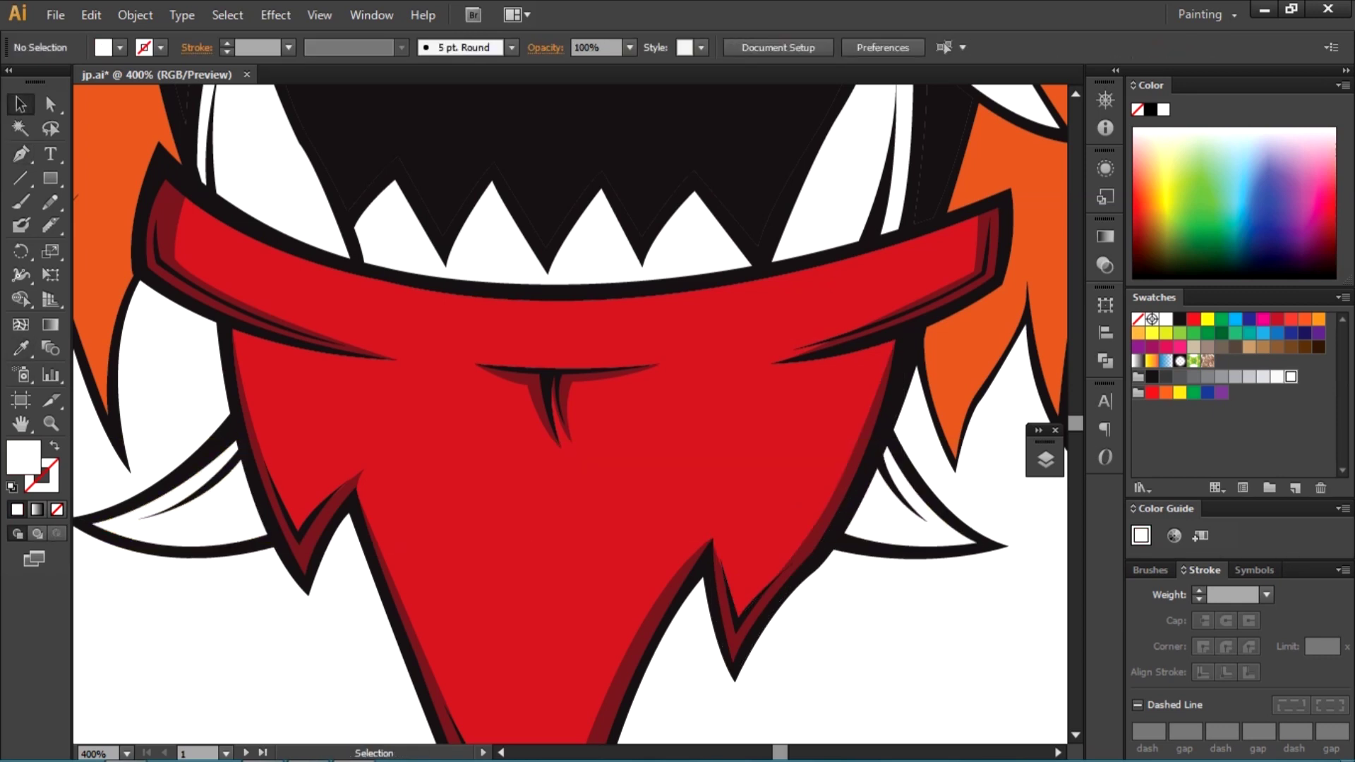
{"action": "key", "text": "ctrl+1"}
{"action": "scroll", "coordinate": [304, 565], "scroll_direction": "up", "scroll_amount": 2}
Step: Eyedrop the dark-red shade colour and finish a thin shading strip on the beard
{"action": "key", "text": "p"}
{"action": "scroll", "coordinate": [303, 565], "scroll_direction": "up", "scroll_amount": 1}
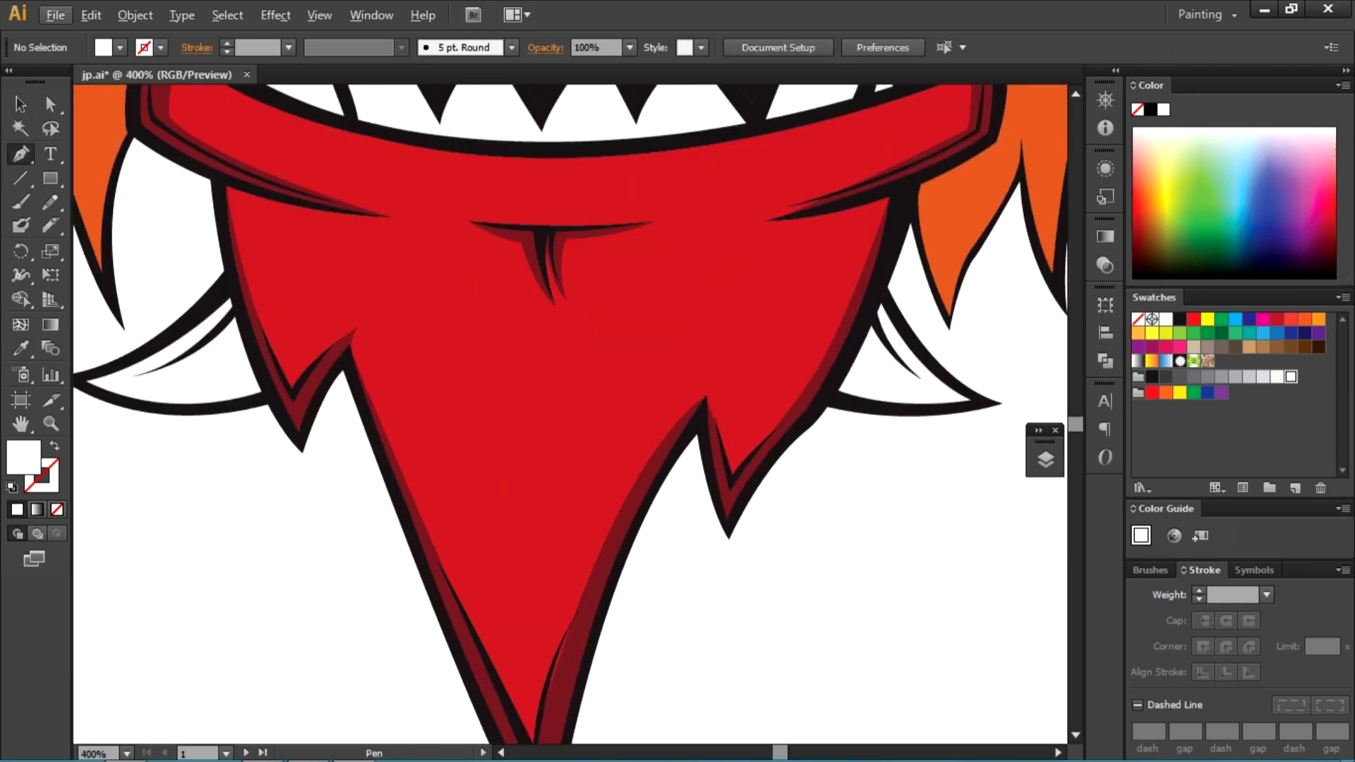
{"action": "left_click", "coordinate": [1045, 459]}
{"action": "left_click", "coordinate": [728, 487]}
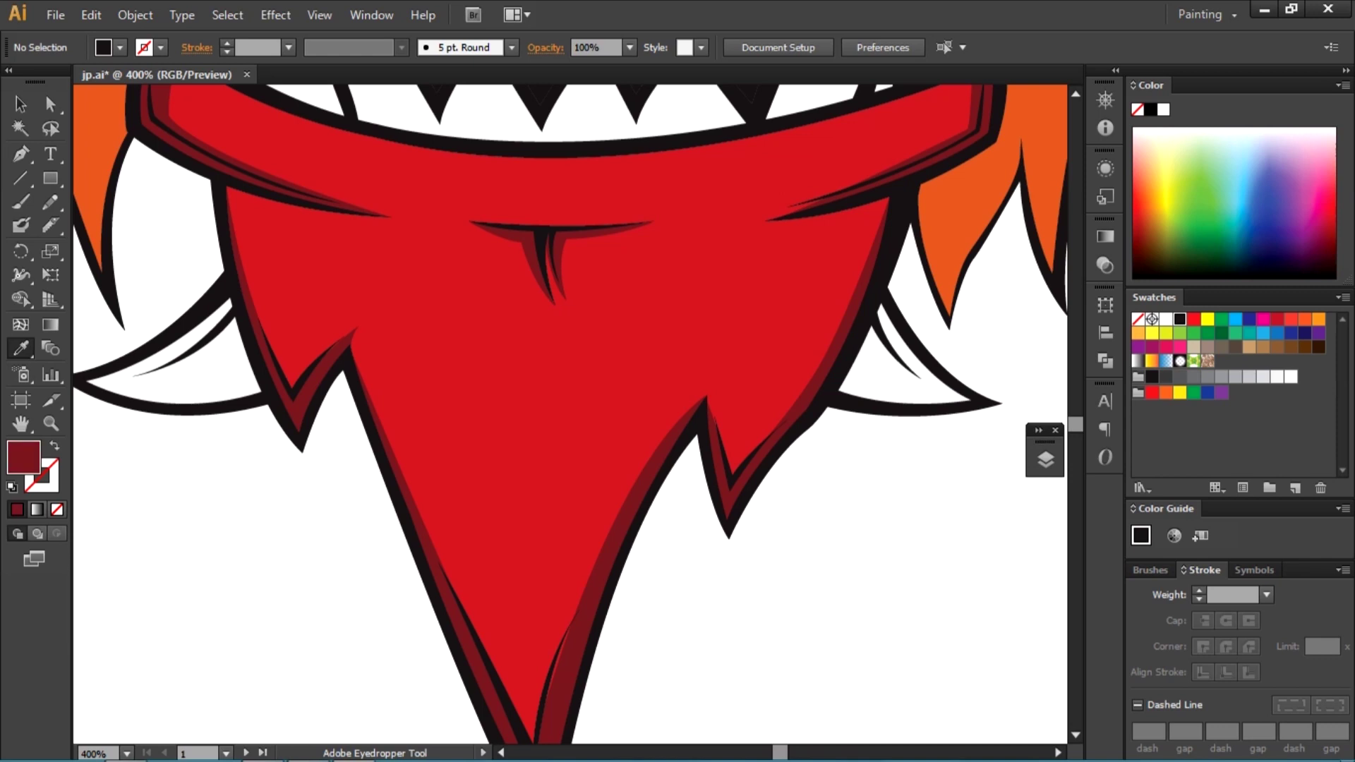
{"action": "key", "text": "a"}
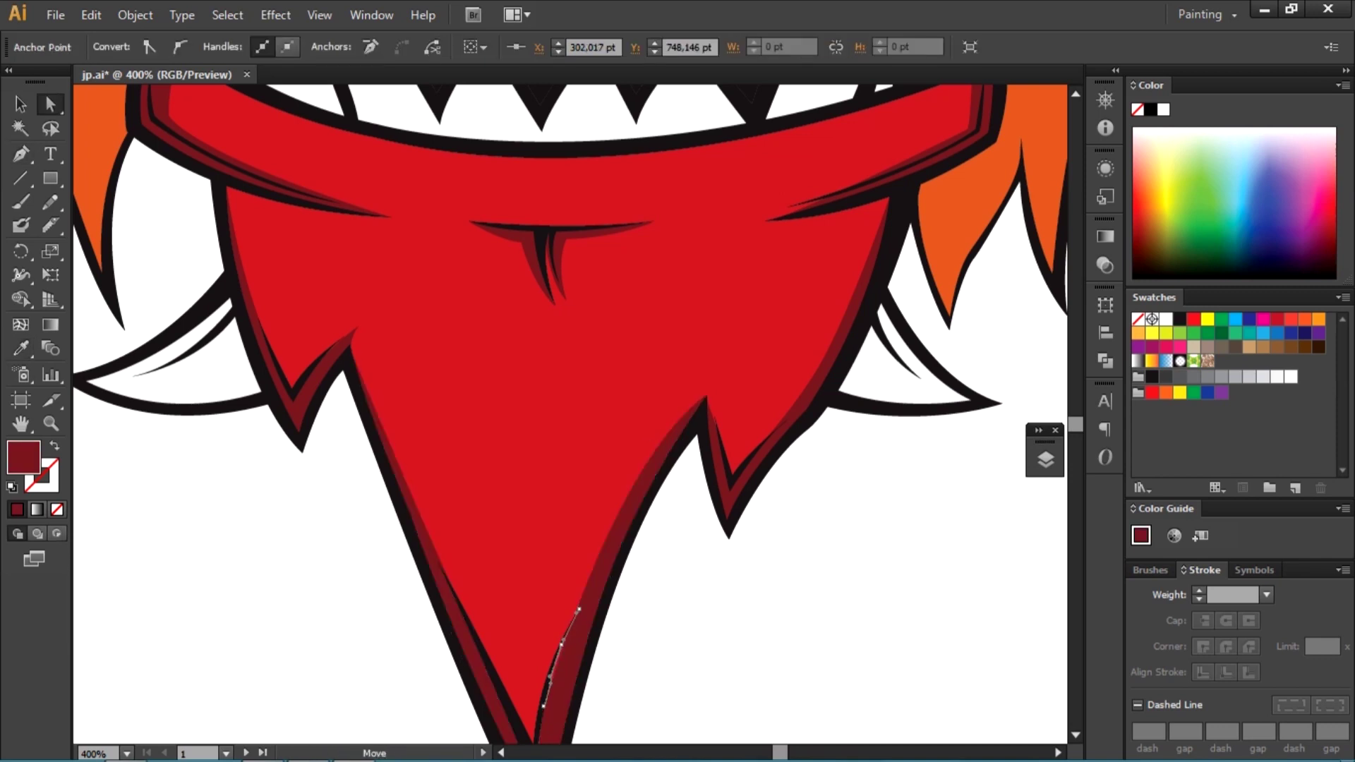
{"action": "key", "text": "ctrl+shift+a"}
Step: Start another dark-red strip near the lower beard, then view the whole demon head
{"action": "key", "text": "p"}
{"action": "scroll", "coordinate": [570, 414], "scroll_direction": "up", "scroll_amount": 2}
{"action": "scroll", "coordinate": [571, 414], "scroll_direction": "up", "scroll_amount": 2}
{"action": "scroll", "coordinate": [570, 413], "scroll_direction": "up", "scroll_amount": 2}
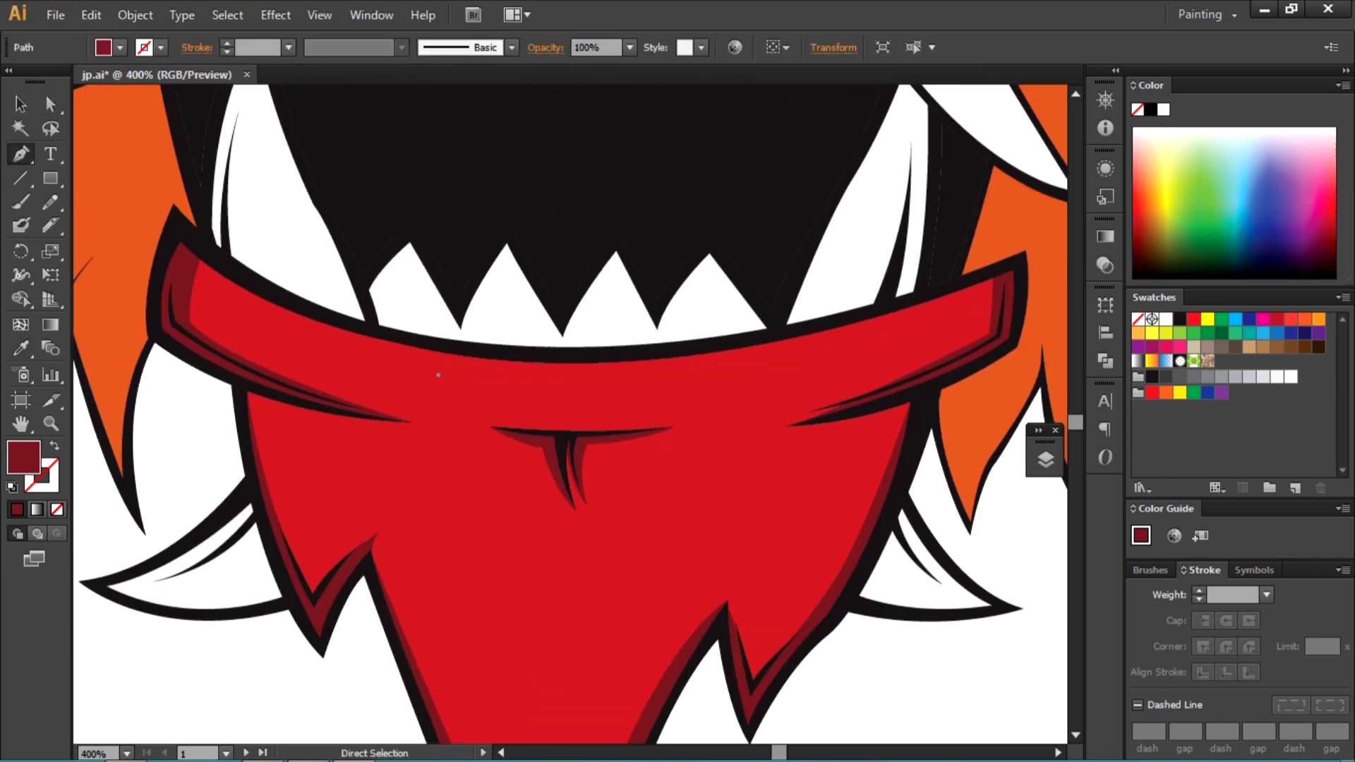
{"action": "key", "text": "ctrl+shift+a"}
{"action": "scroll", "coordinate": [570, 413], "scroll_direction": "down", "scroll_amount": 6}
{"action": "left_click", "coordinate": [480, 519]}
{"action": "left_click_drag", "start_coordinate": [547, 667], "coordinate": [582, 707]}
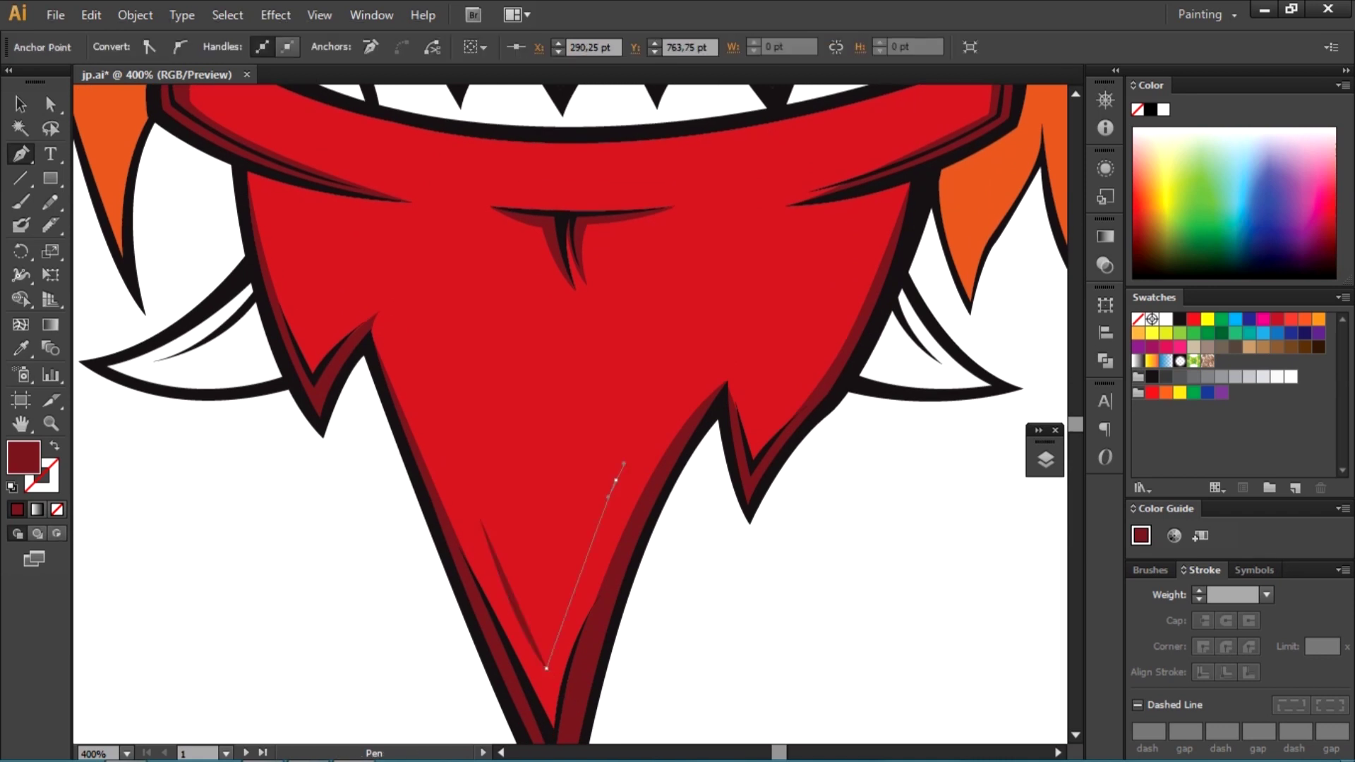
{"action": "key", "text": "ctrl+shift+a"}
{"action": "key", "text": "ctrl+1"}
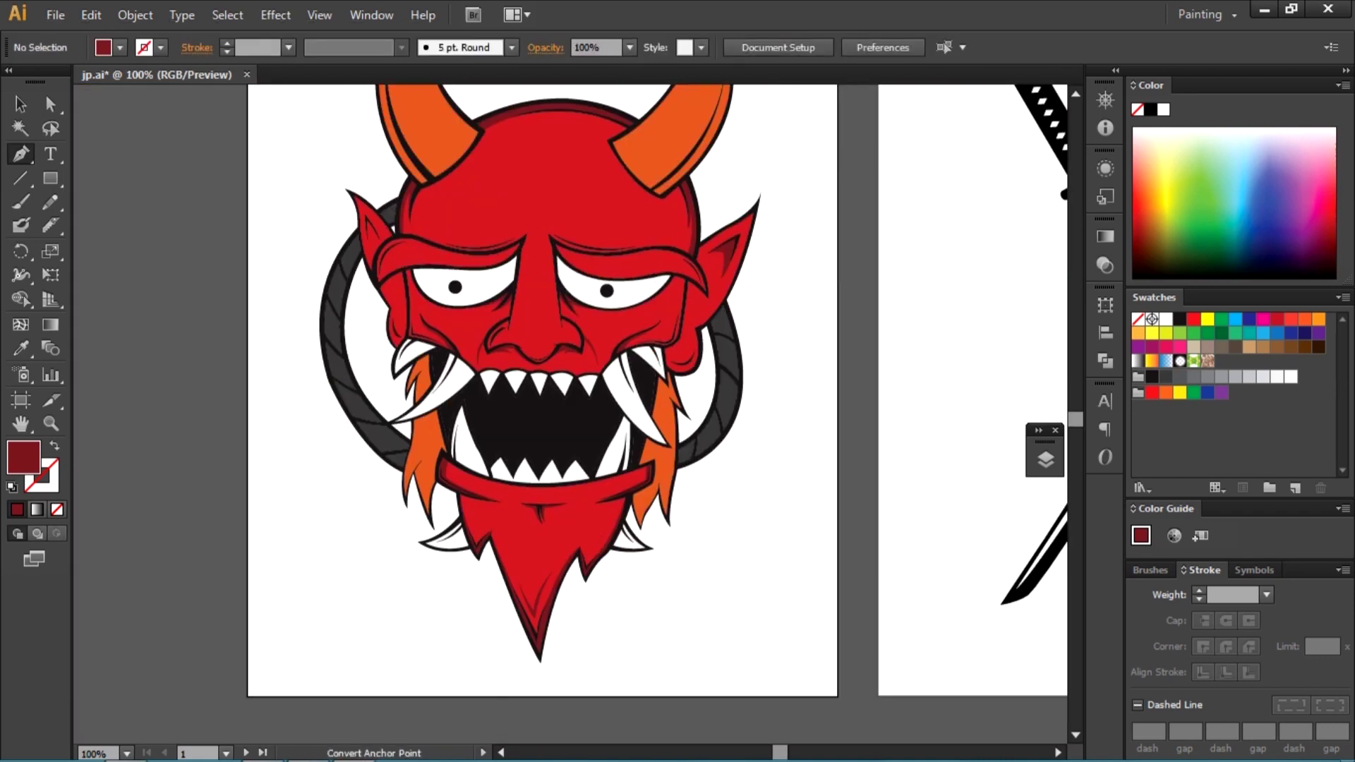
Step: Draw a four-point dark-red shadow shape beside the right eye
{"action": "scroll", "coordinate": [703, 282], "scroll_direction": "up", "scroll_amount": 4}
{"action": "left_click", "coordinate": [640, 266]}
{"action": "left_click", "coordinate": [698, 297]}
{"action": "left_click", "coordinate": [724, 344]}
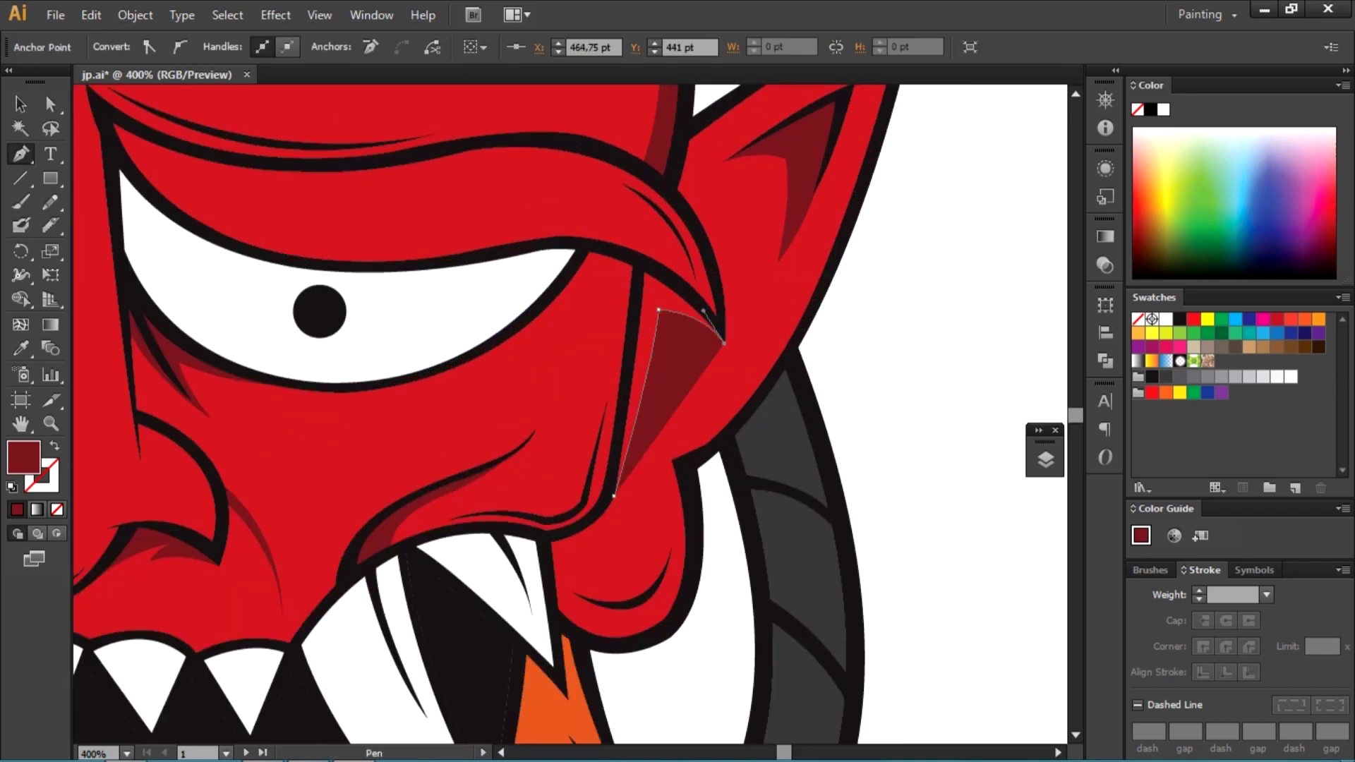
{"action": "left_click", "coordinate": [658, 309]}
{"action": "key", "text": "ctrl+shift+a"}
{"action": "scroll", "coordinate": [565, 353], "scroll_direction": "down", "scroll_amount": 3}
{"action": "scroll", "coordinate": [396, 423], "scroll_direction": "up", "scroll_amount": 3}
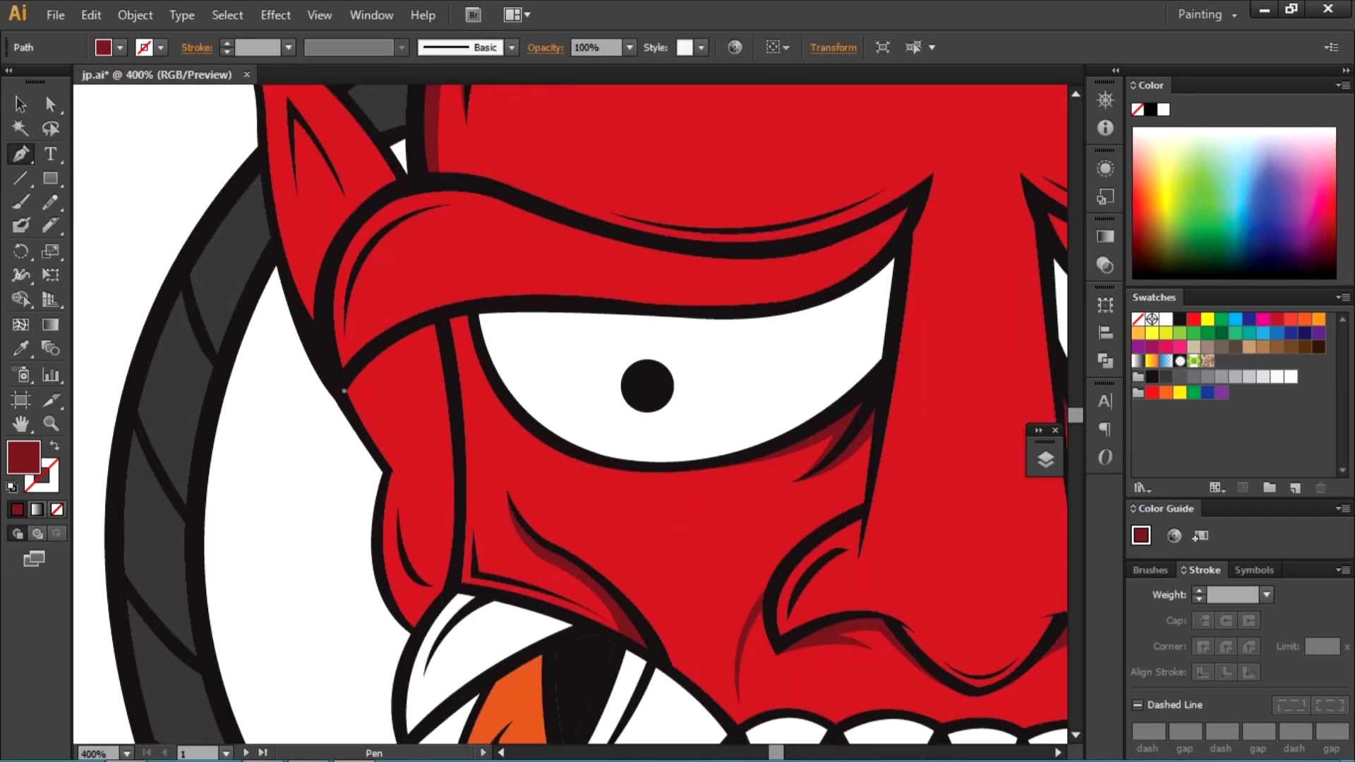
Step: Draw a matching dark-red shadow shape beside the left eye
{"action": "left_click", "coordinate": [344, 390]}
{"action": "left_click", "coordinate": [420, 351]}
{"action": "left_click", "coordinate": [449, 583]}
{"action": "left_click", "coordinate": [344, 390]}
{"action": "key", "text": "ctrl+shift+a"}
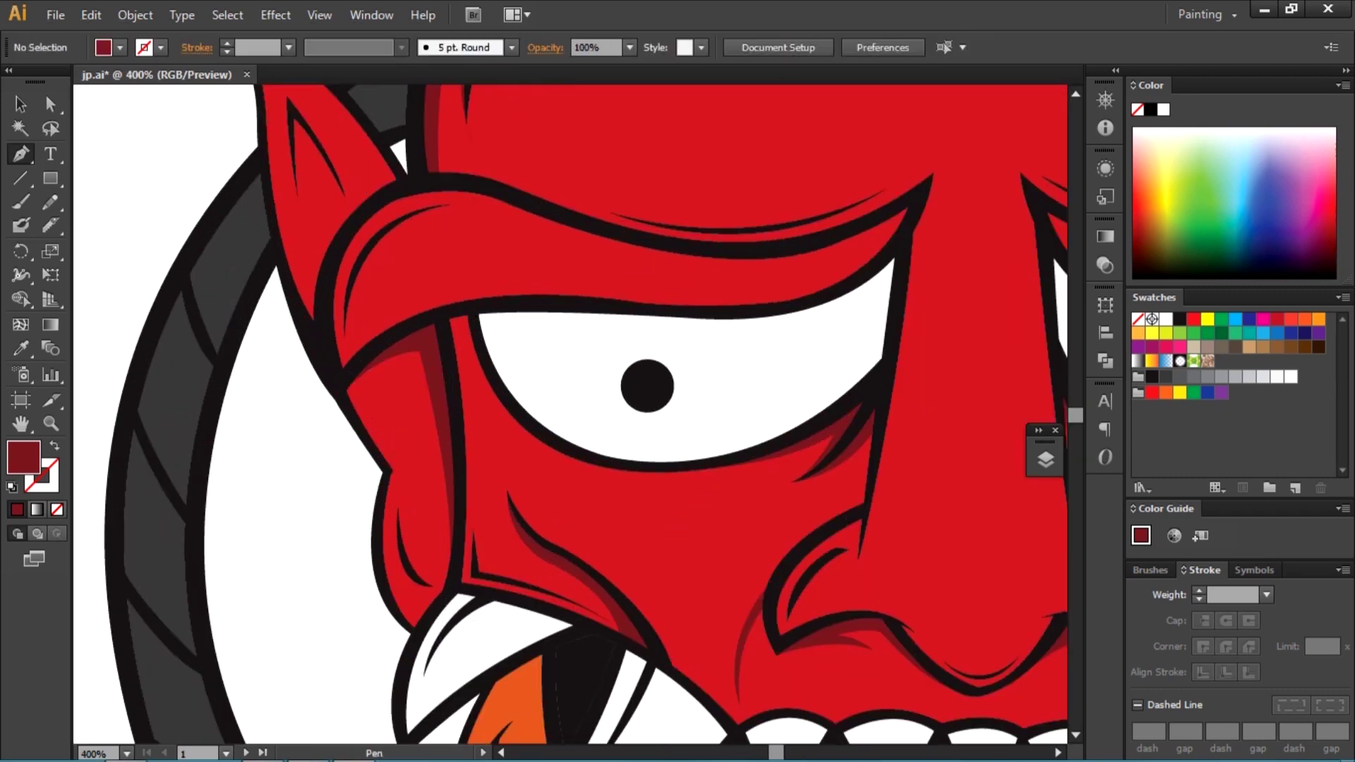
{"action": "scroll", "coordinate": [565, 409], "scroll_direction": "down", "scroll_amount": 3}
{"action": "scroll", "coordinate": [424, 353], "scroll_direction": "up", "scroll_amount": 3}
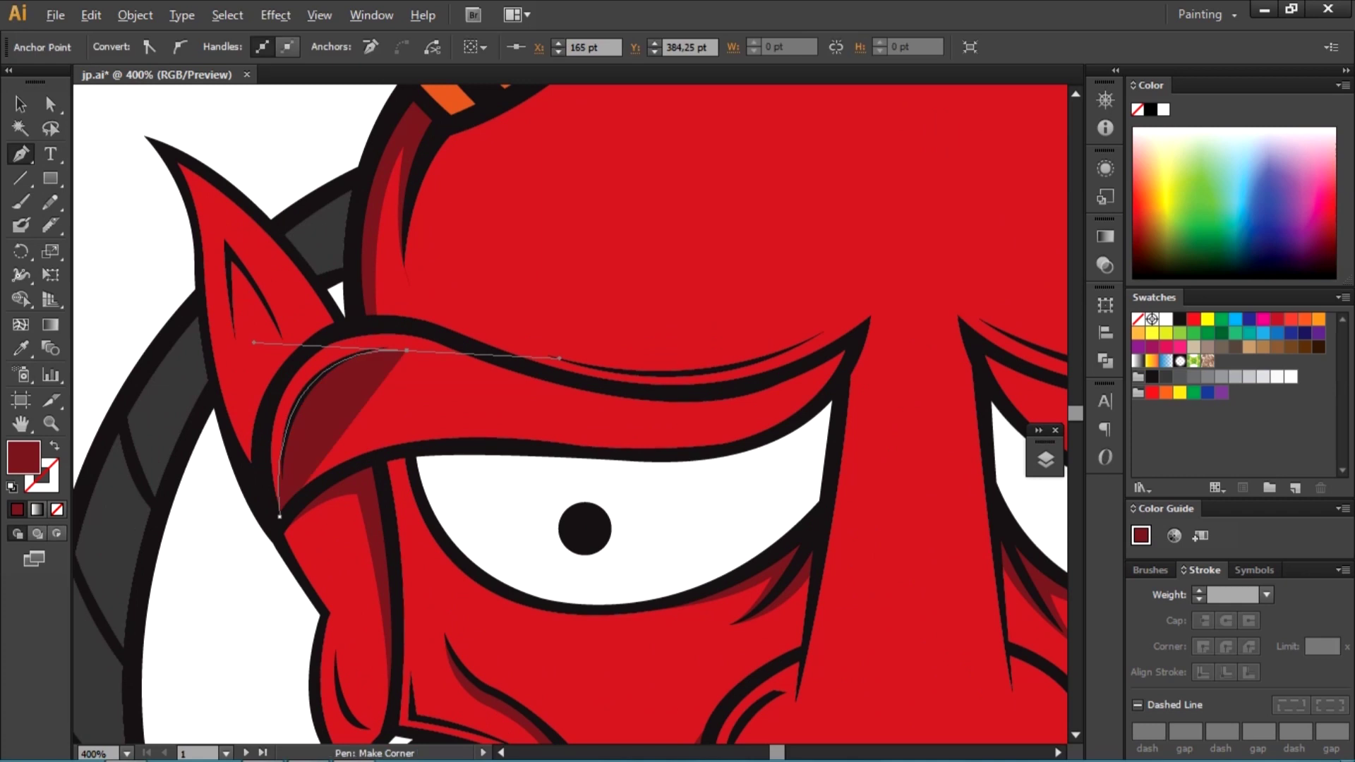
Step: Draw a curved dark-red shadow under the left eyebrow
{"action": "left_click", "coordinate": [514, 381]}
{"action": "left_click_drag", "start_coordinate": [847, 349], "coordinate": [1012, 232]}
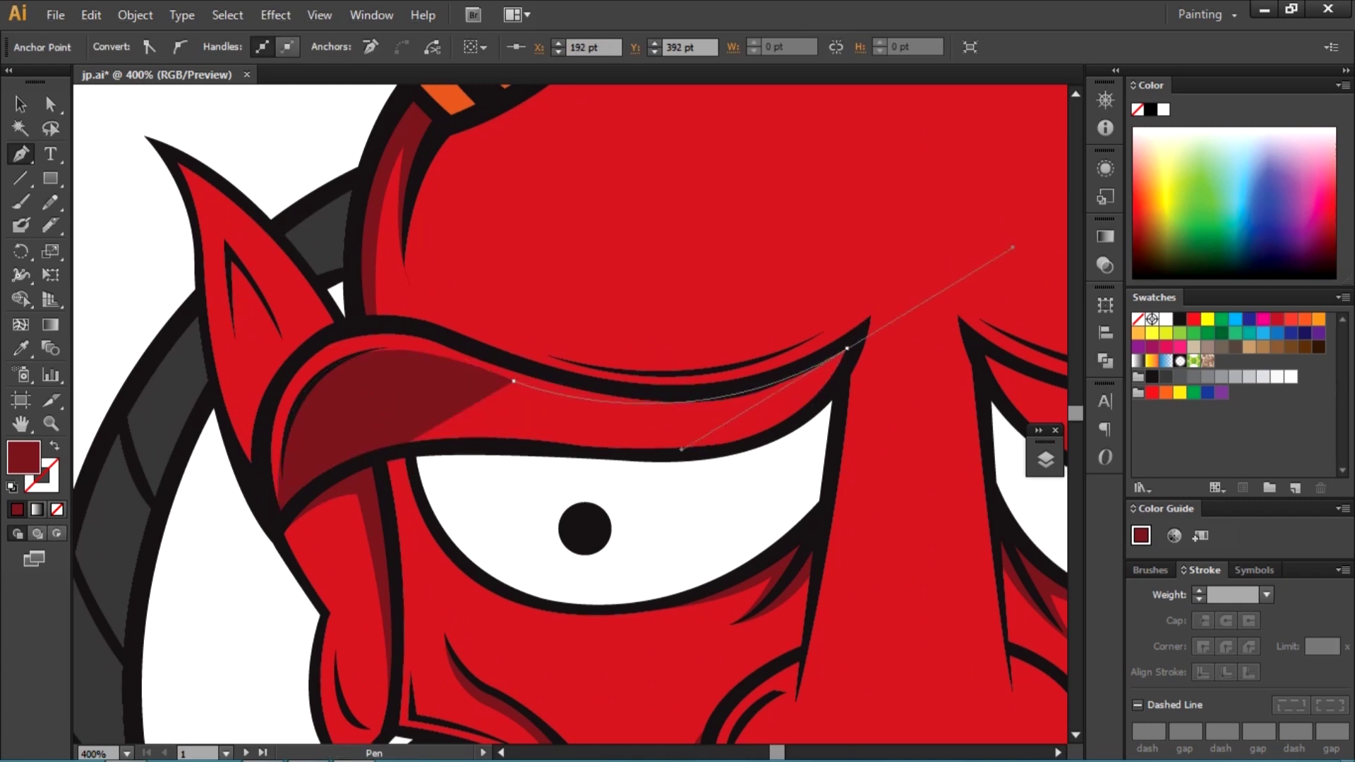
{"action": "left_click", "coordinate": [280, 516]}
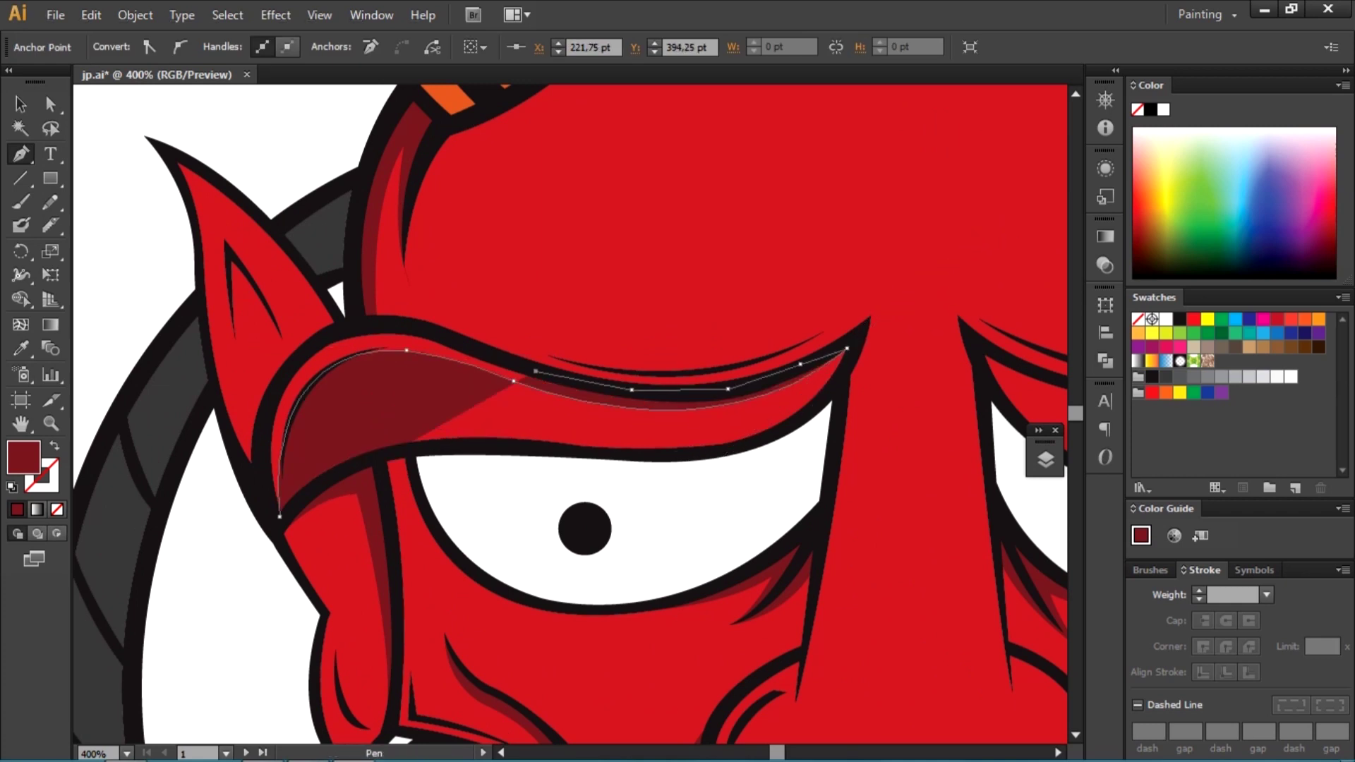
{"action": "key", "text": "ctrl+shift+a"}
{"action": "scroll", "coordinate": [570, 413], "scroll_direction": "down", "scroll_amount": 2}
Step: Trace a dark-red shadow shape along the right eyebrow
{"action": "left_click", "coordinate": [756, 398]}
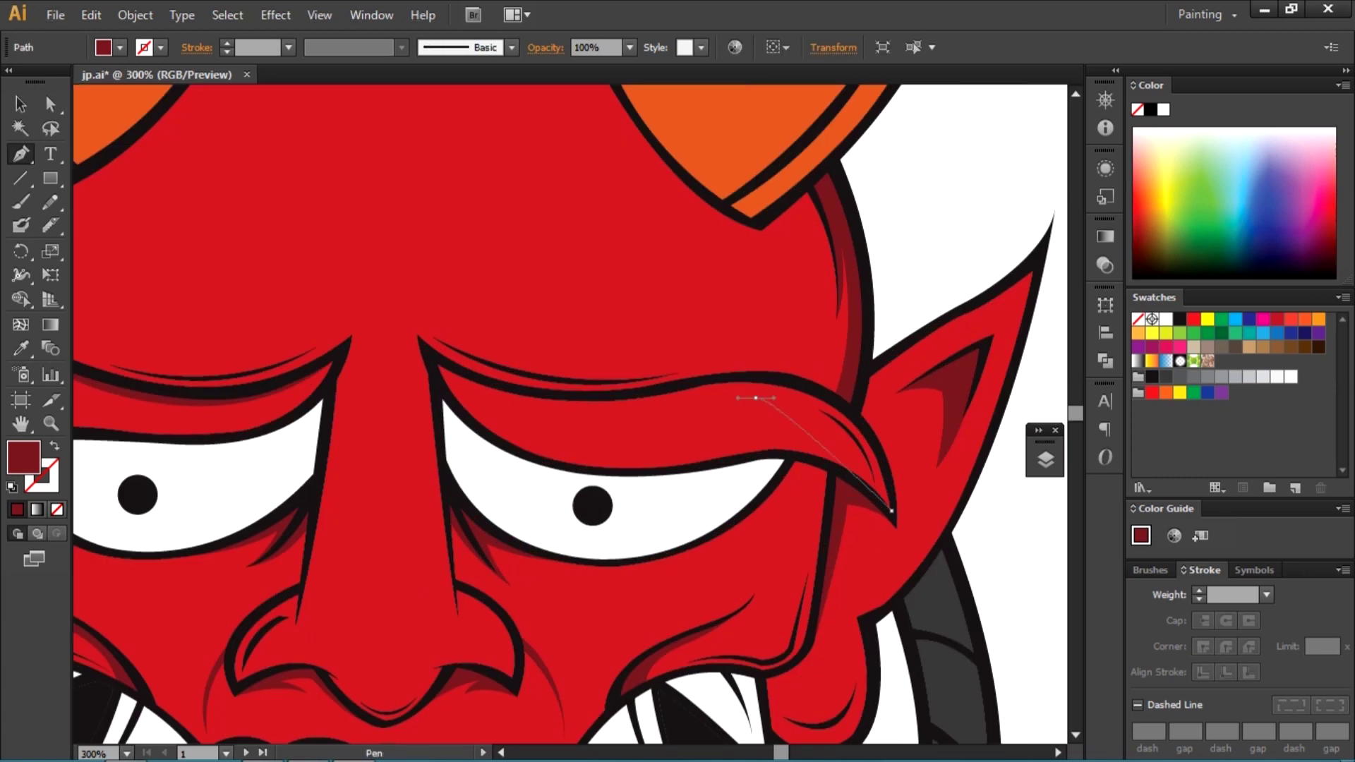
{"action": "left_click", "coordinate": [651, 397]}
{"action": "left_click_drag", "start_coordinate": [536, 409], "coordinate": [502, 403]}
{"action": "left_click", "coordinate": [432, 361]}
{"action": "left_click", "coordinate": [487, 386]}
{"action": "left_click", "coordinate": [593, 398]}
{"action": "left_click", "coordinate": [673, 387]}
{"action": "left_click", "coordinate": [756, 377]}
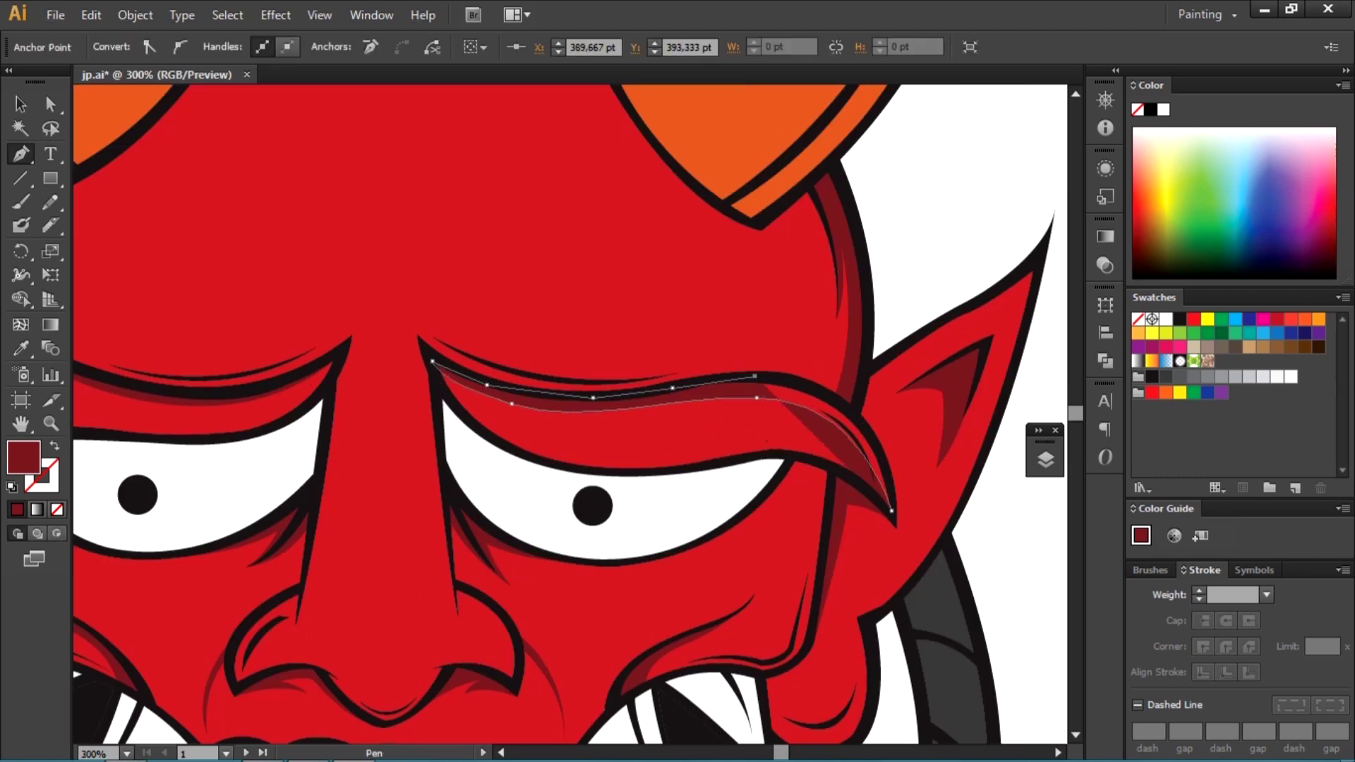
Step: Zoom out and draw a dark-red shadow inside the left nostril
{"action": "key", "text": "ctrl+0"}
{"action": "scroll", "coordinate": [565, 495], "scroll_direction": "up", "scroll_amount": 3}
{"action": "scroll", "coordinate": [424, 494], "scroll_direction": "up", "scroll_amount": 2}
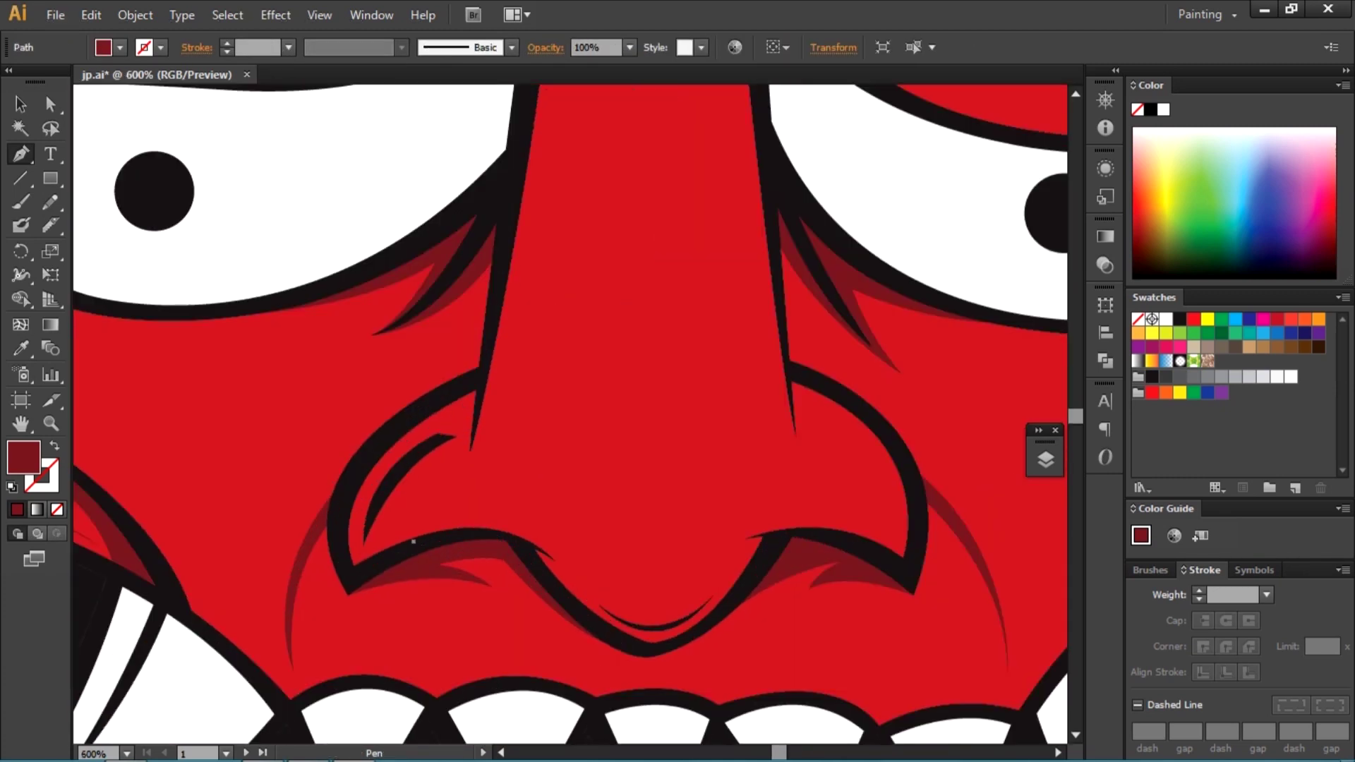
{"action": "left_click_drag", "start_coordinate": [387, 489], "coordinate": [372, 543]}
{"action": "left_click", "coordinate": [413, 540]}
{"action": "left_click", "coordinate": [367, 543]}
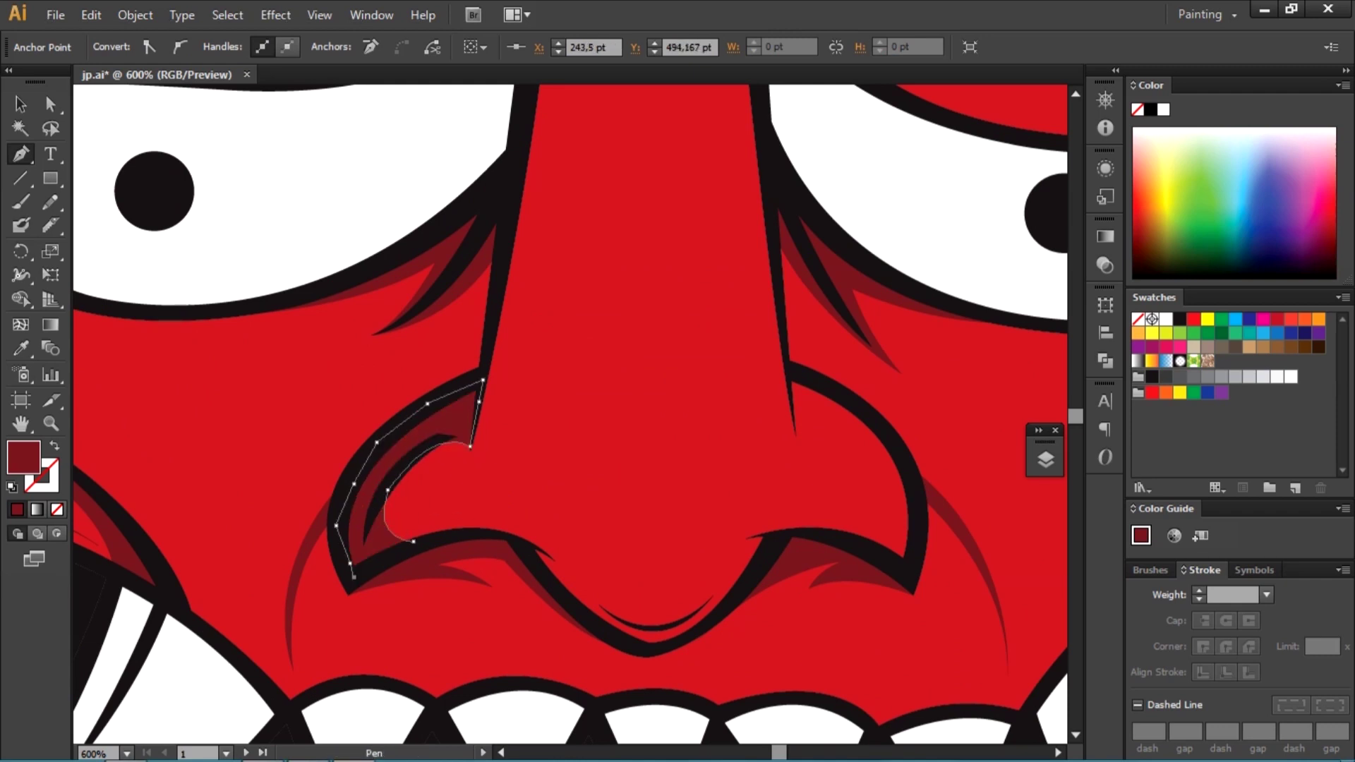
{"action": "left_click", "coordinate": [377, 440]}
{"action": "left_click_drag", "start_coordinate": [706, 423], "coordinate": [547, 438]}
Step: Zoom in and trace a dark-red shadow shape inside the right nostril
{"action": "left_click", "coordinate": [617, 453]}
{"action": "left_click_drag", "start_coordinate": [709, 534], "coordinate": [721, 602]}
{"action": "key", "text": "ctrl+plus"}
{"action": "key", "text": "ctrl+plus"}
{"action": "key", "text": "ctrl+plus"}
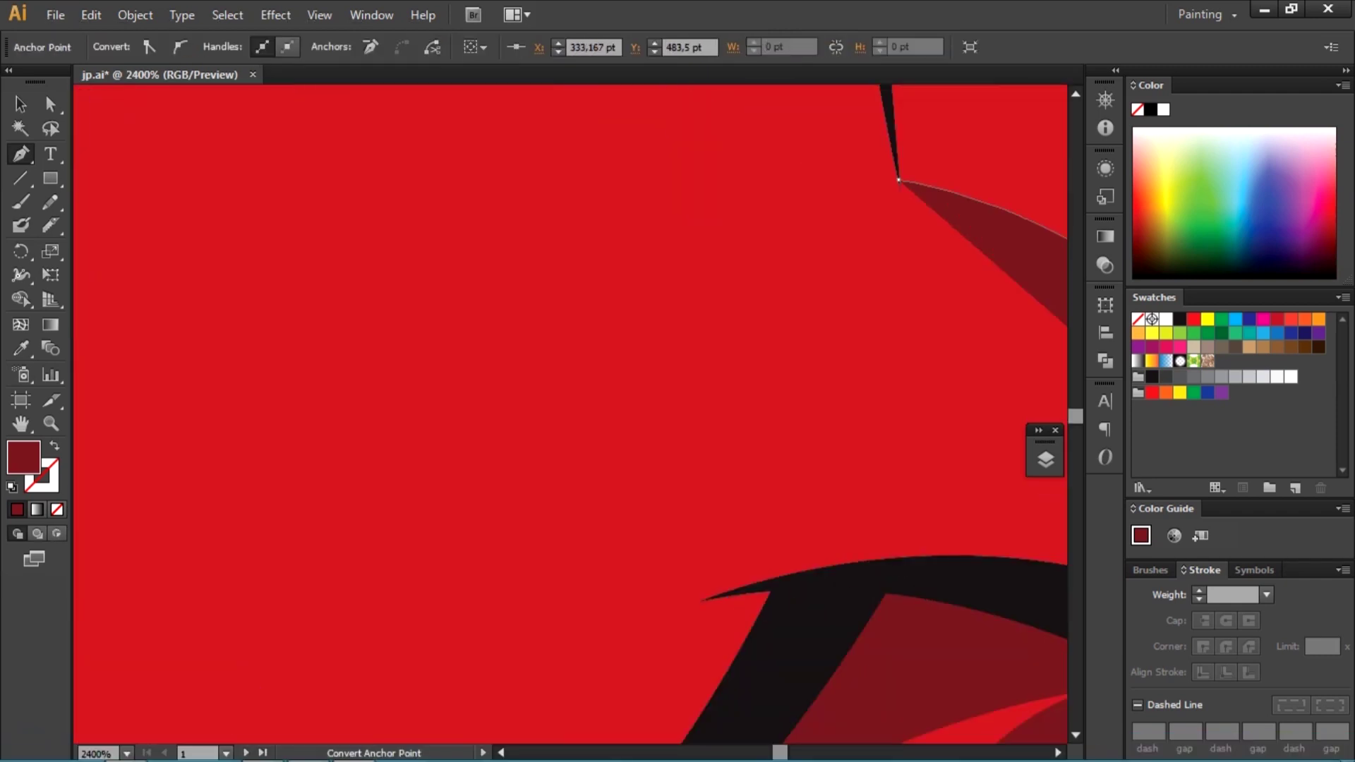
{"action": "key", "text": "ctrl+plus"}
{"action": "key", "text": "ctrl+plus"}
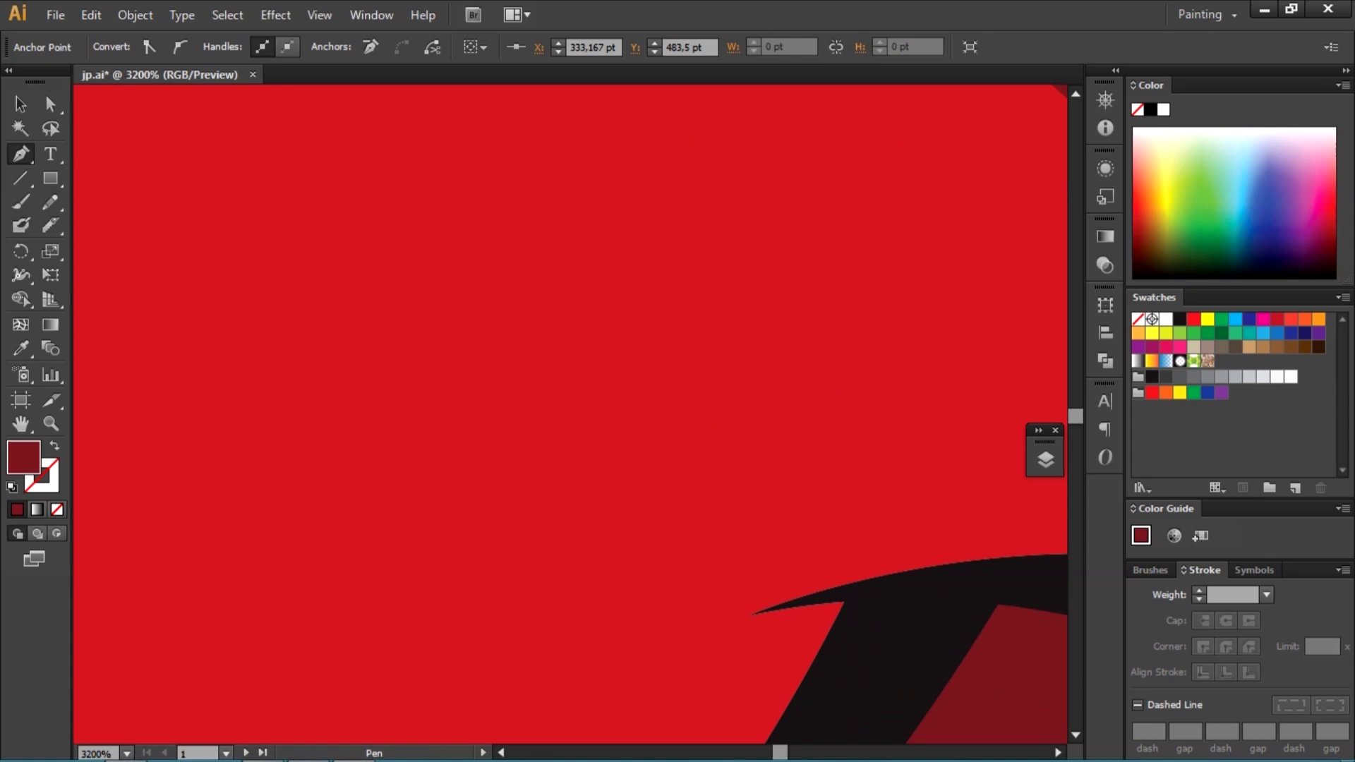
{"action": "scroll", "coordinate": [379, 450], "scroll_direction": "down", "scroll_amount": 3}
{"action": "scroll", "coordinate": [379, 450], "scroll_direction": "up", "scroll_amount": 2}
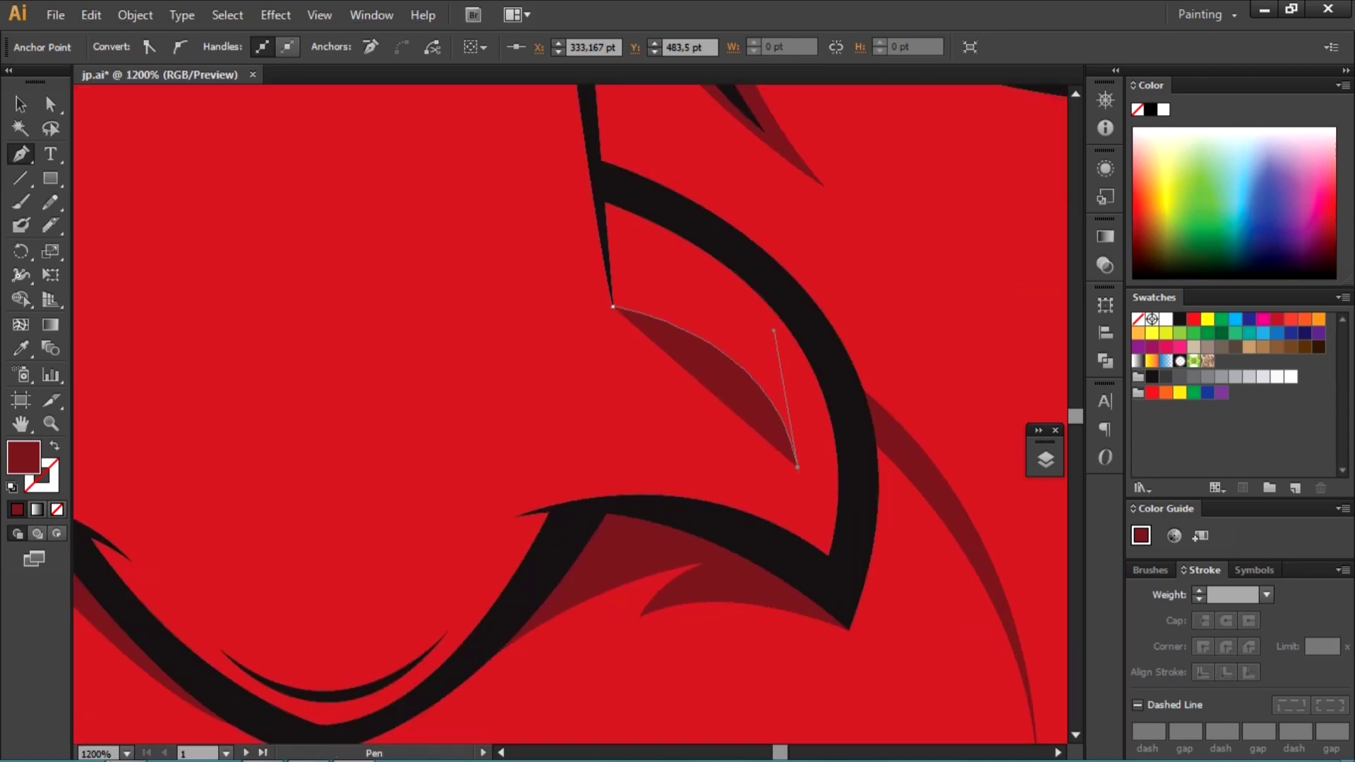
{"action": "left_click", "coordinate": [776, 537]}
{"action": "left_click", "coordinate": [833, 579]}
{"action": "left_click", "coordinate": [856, 497]}
{"action": "left_click", "coordinate": [805, 310]}
{"action": "left_click", "coordinate": [682, 222]}
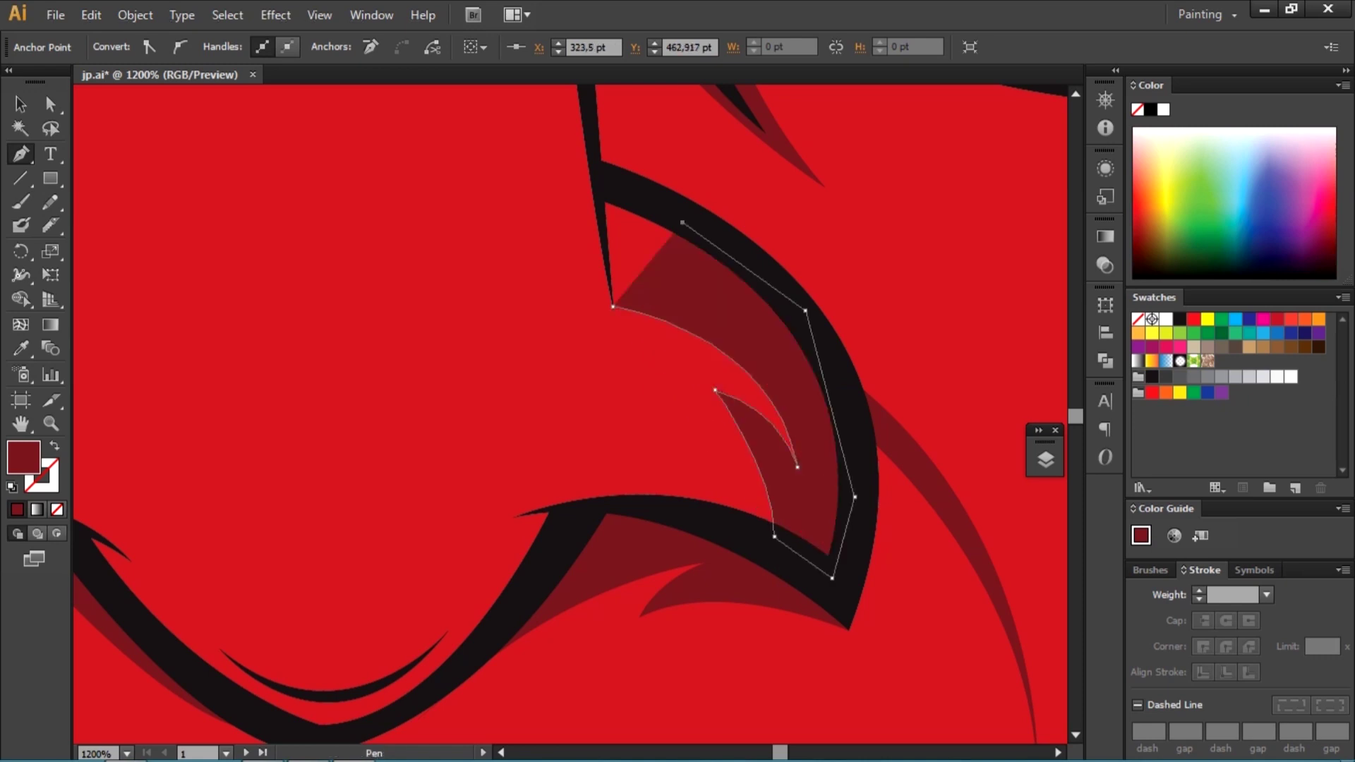
Step: Begin a curved dark-red shadow under the nose tip, undoing one curve adjustment
{"action": "scroll", "coordinate": [688, 494], "scroll_direction": "down", "scroll_amount": 3}
{"action": "scroll", "coordinate": [688, 494], "scroll_direction": "up", "scroll_amount": 2}
{"action": "left_click", "coordinate": [577, 464]}
{"action": "left_click_drag", "start_coordinate": [688, 558], "coordinate": [756, 568]}
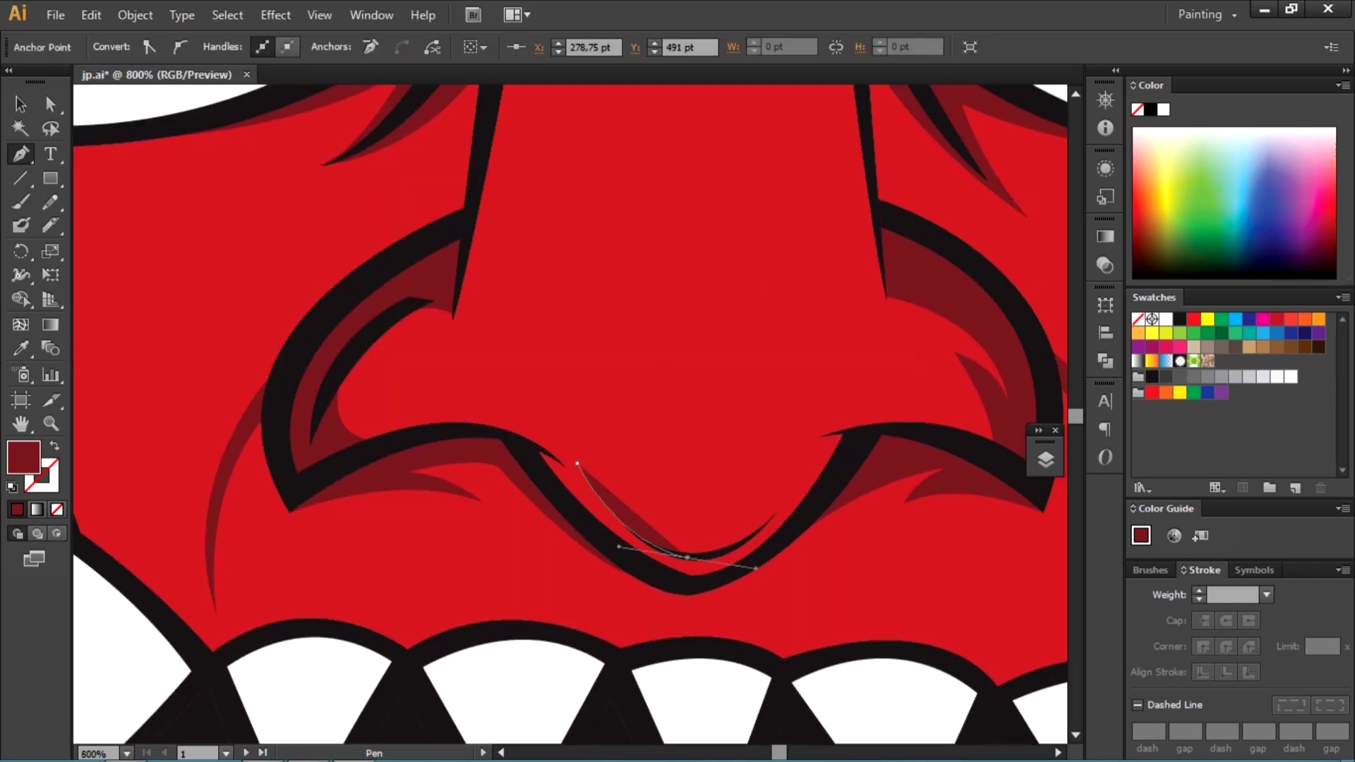
{"action": "left_click_drag", "start_coordinate": [843, 366], "coordinate": [839, 311]}
{"action": "key", "text": "ctrl+z"}
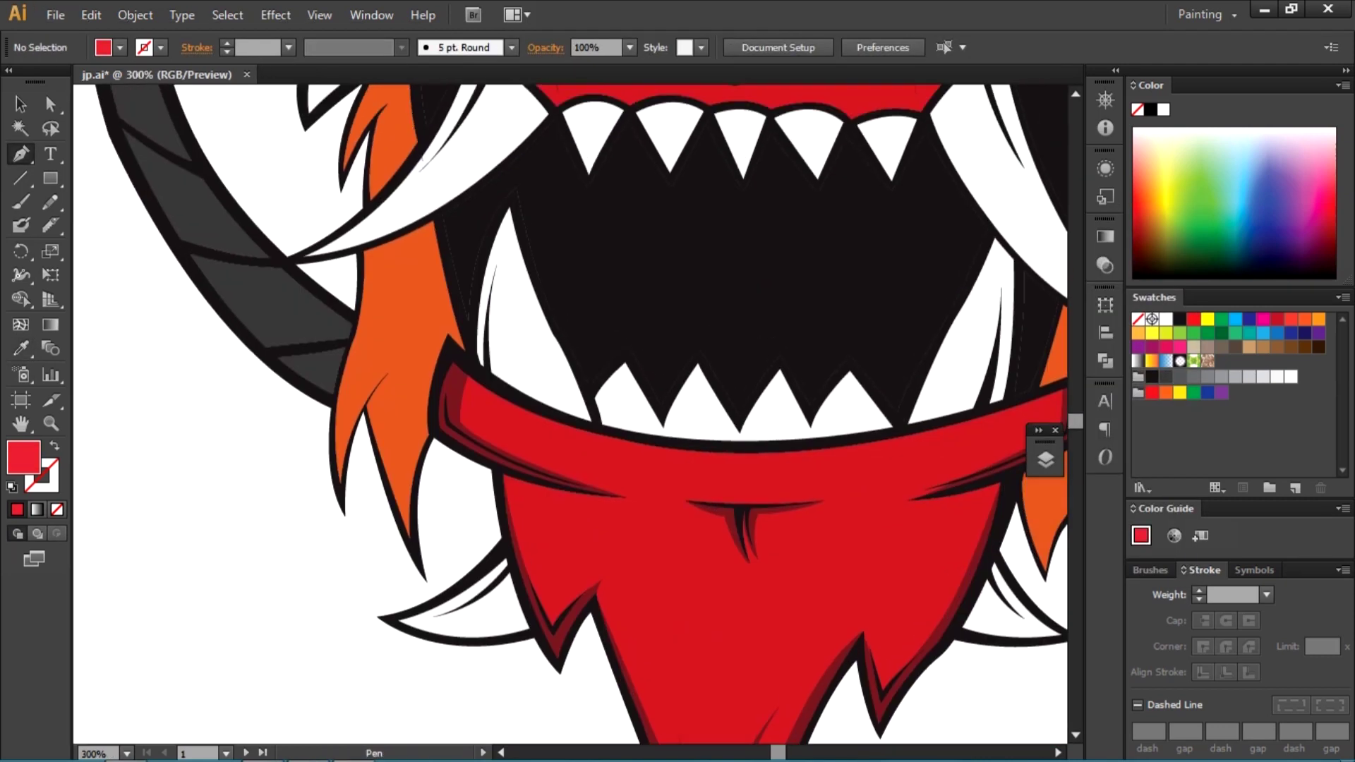
Step: Draw a pointed, curved pink highlight along the eyebrow
{"action": "scroll", "coordinate": [578, 413], "scroll_direction": "up", "scroll_amount": 2}
{"action": "left_click", "coordinate": [590, 493]}
{"action": "left_click_drag", "start_coordinate": [899, 495], "coordinate": [1027, 463]}
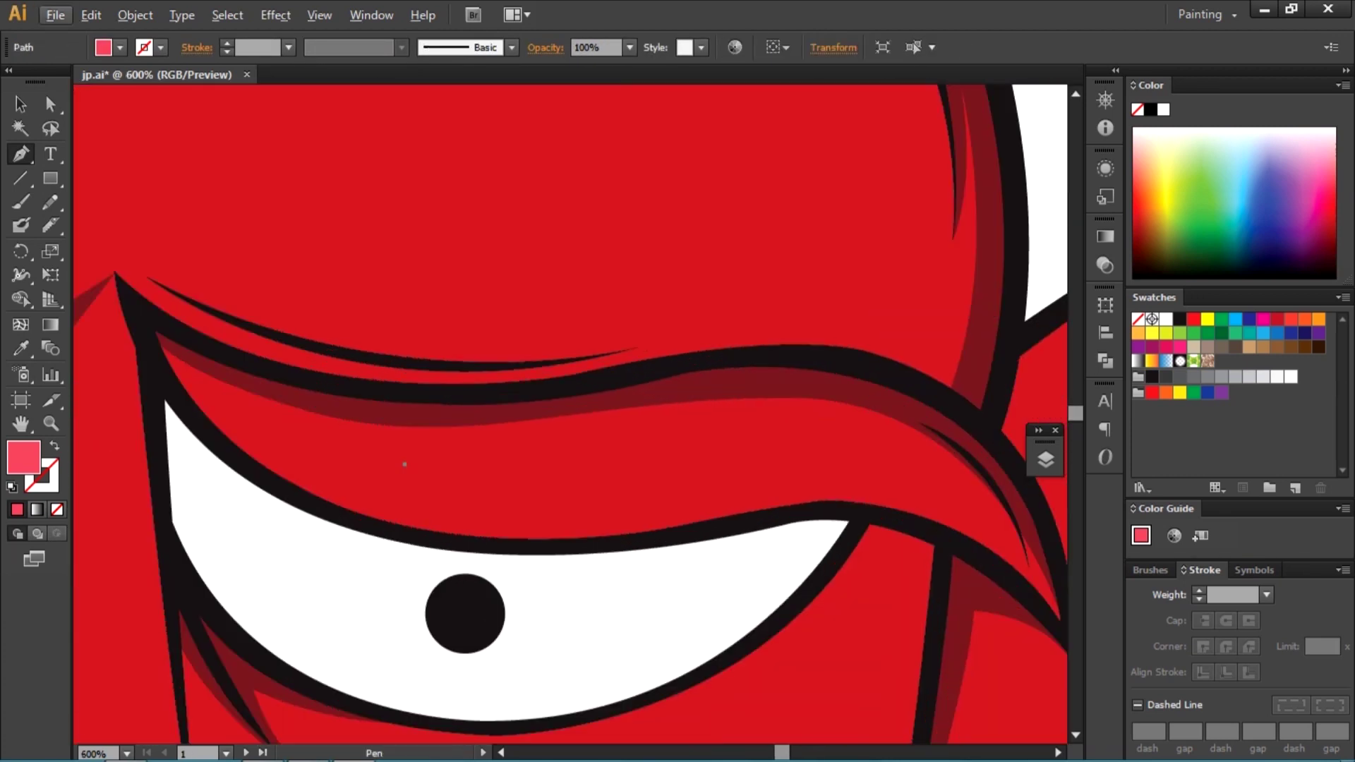
{"action": "left_click", "coordinate": [405, 464]}
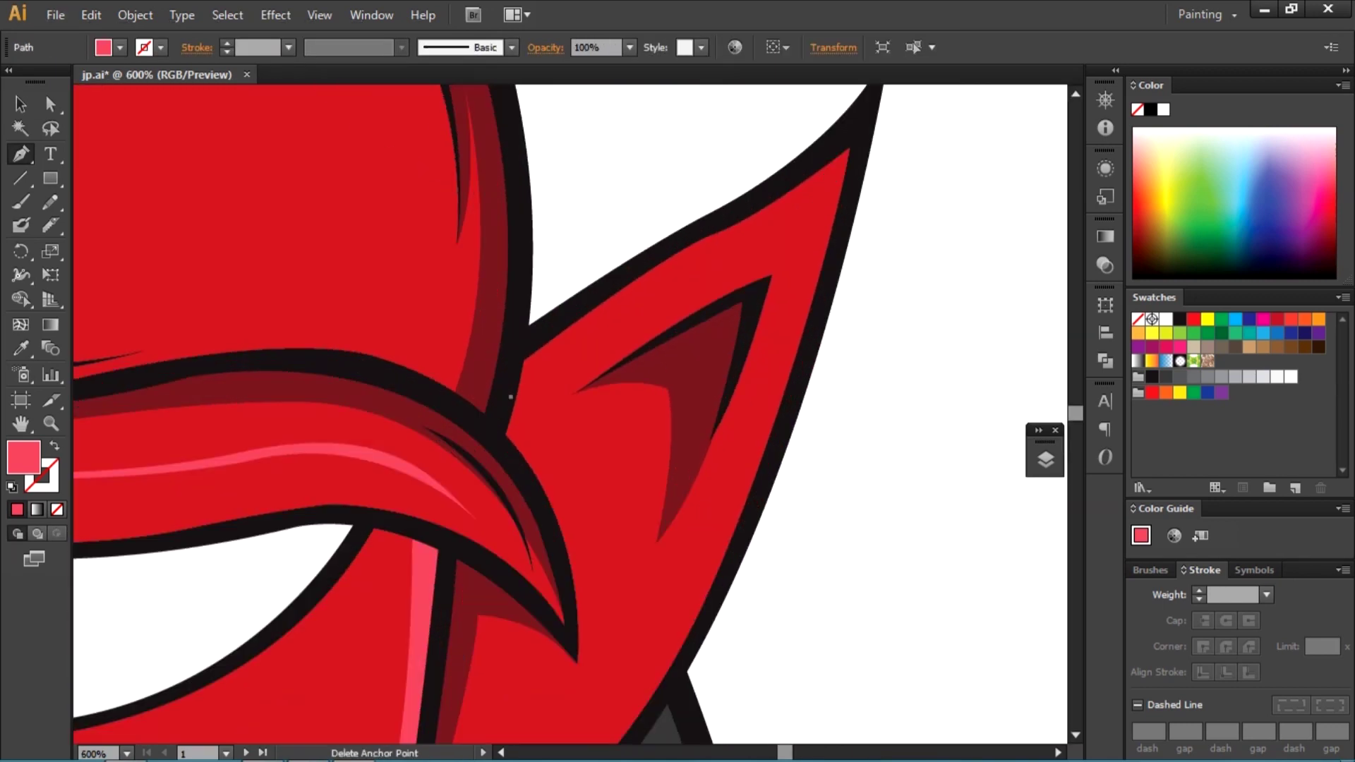
{"action": "left_click_drag", "start_coordinate": [720, 251], "coordinate": [781, 228]}
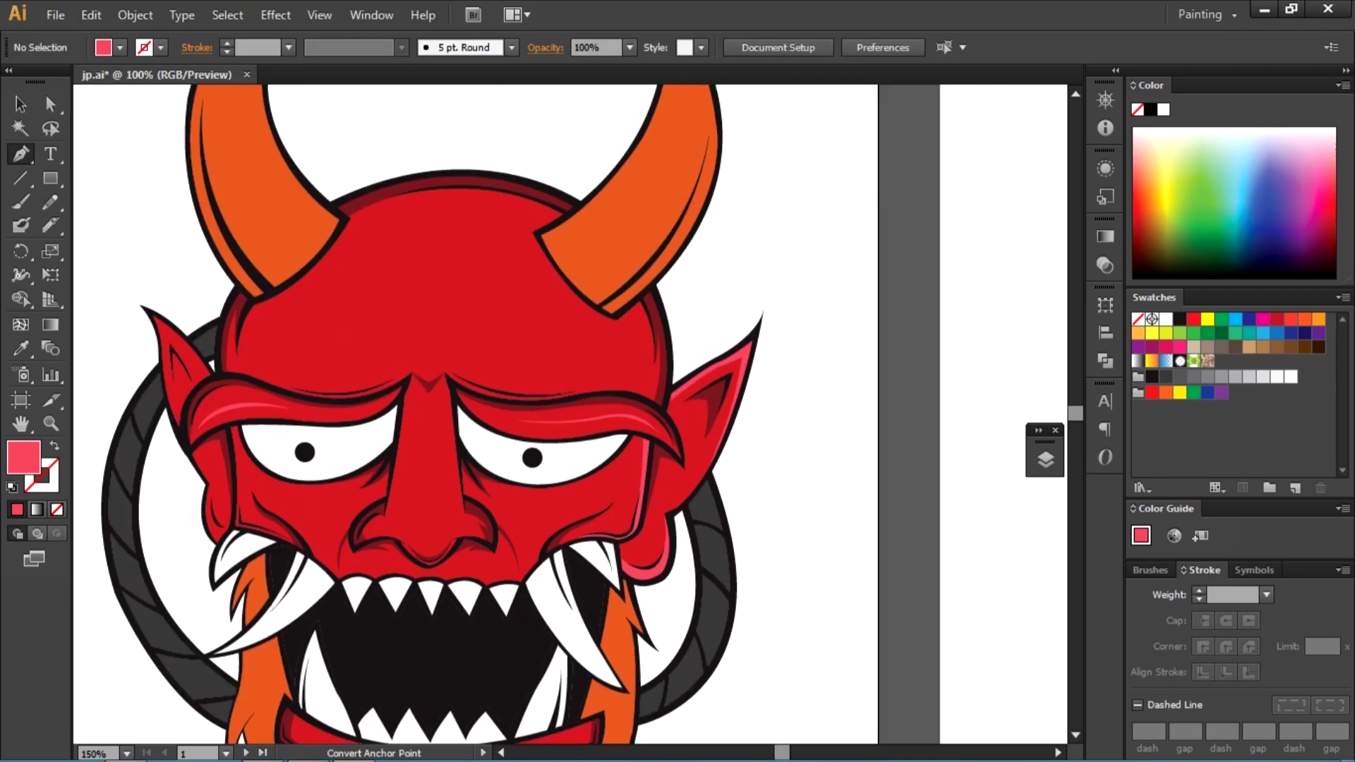
{"action": "scroll", "coordinate": [537, 705], "scroll_direction": "up", "scroll_amount": 2}
{"action": "scroll", "coordinate": [537, 706], "scroll_direction": "up", "scroll_amount": 2}
{"action": "scroll", "coordinate": [537, 706], "scroll_direction": "up", "scroll_amount": 1}
Step: Outline pink highlights along the jaw edge and chin
{"action": "left_click", "coordinate": [530, 494]}
{"action": "scroll", "coordinate": [530, 494], "scroll_direction": "down", "scroll_amount": 1}
{"action": "scroll", "coordinate": [530, 494], "scroll_direction": "down", "scroll_amount": 1}
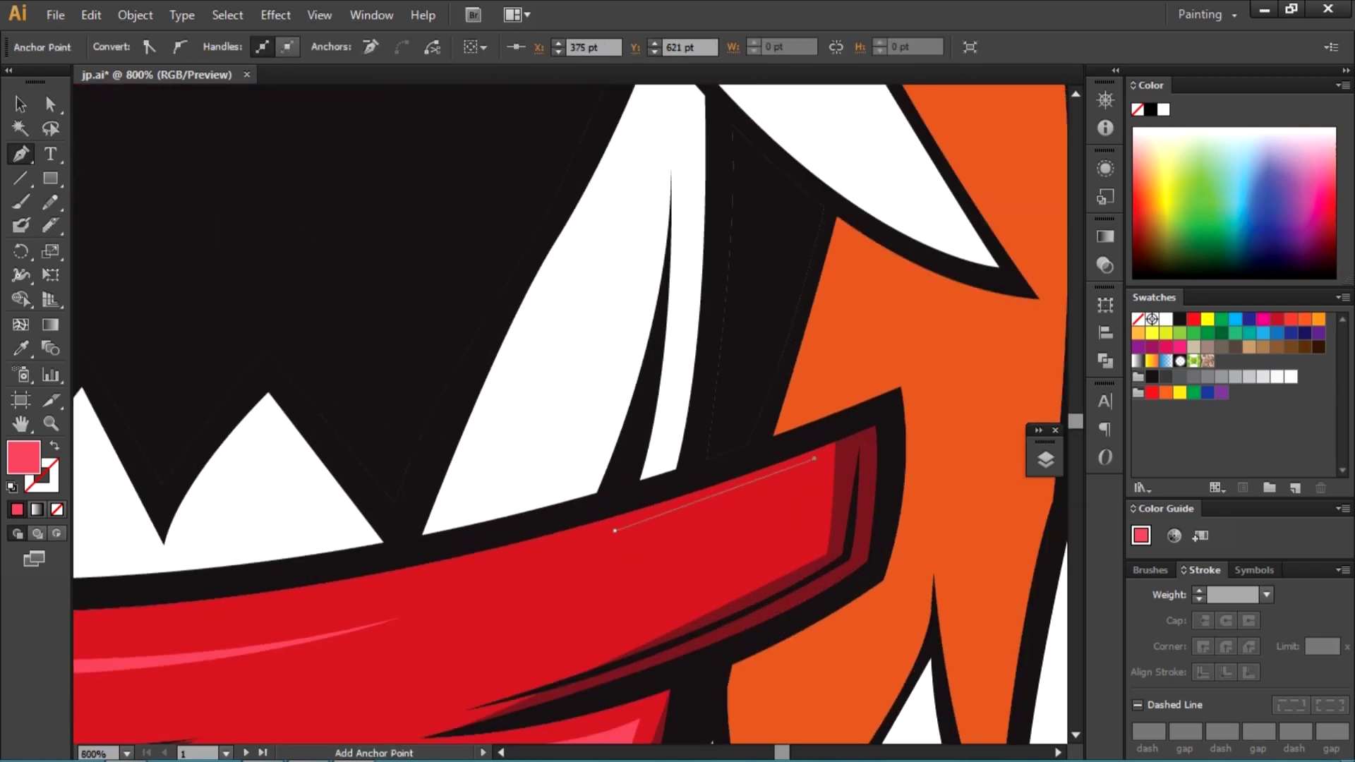
{"action": "left_click", "coordinate": [813, 545]}
{"action": "left_click", "coordinate": [677, 638]}
{"action": "left_click", "coordinate": [538, 661]}
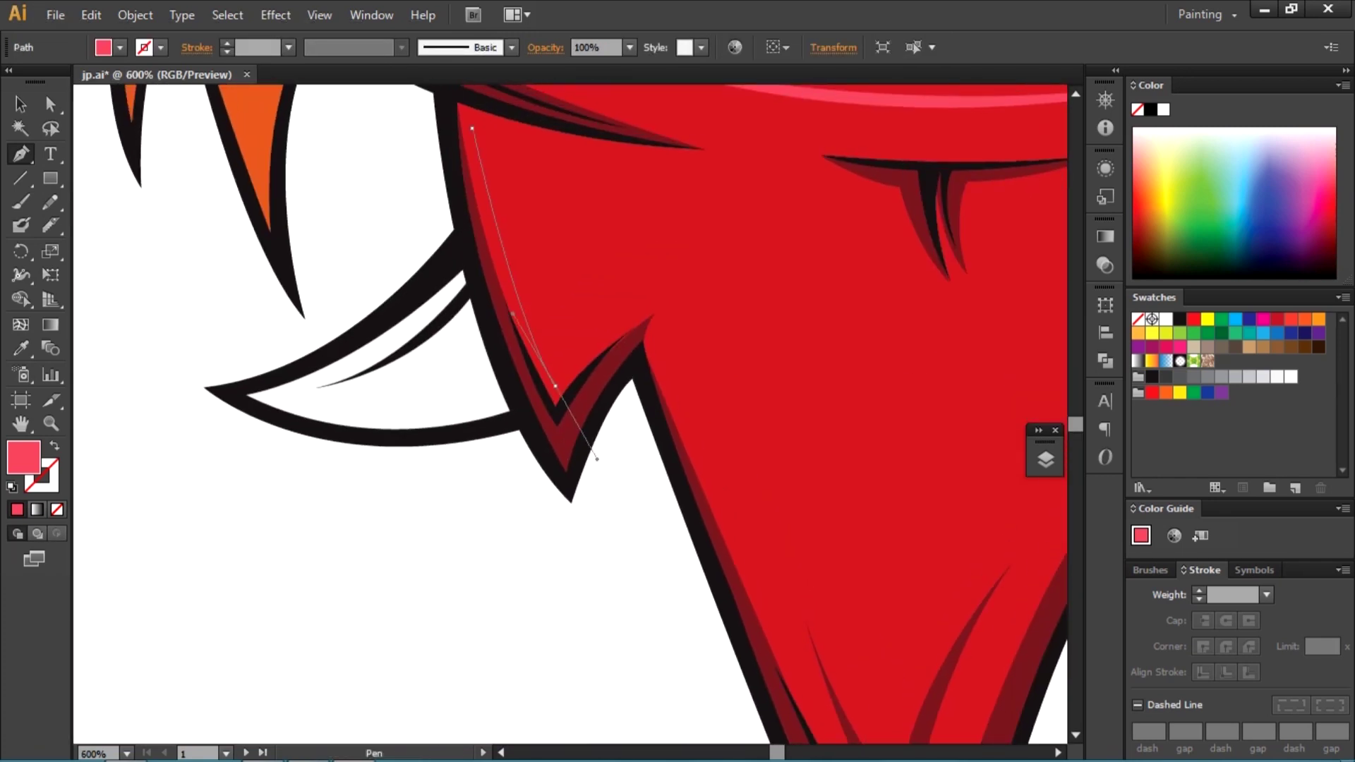
{"action": "scroll", "coordinate": [589, 420], "scroll_direction": "up", "scroll_amount": 3}
{"action": "left_click", "coordinate": [538, 182]}
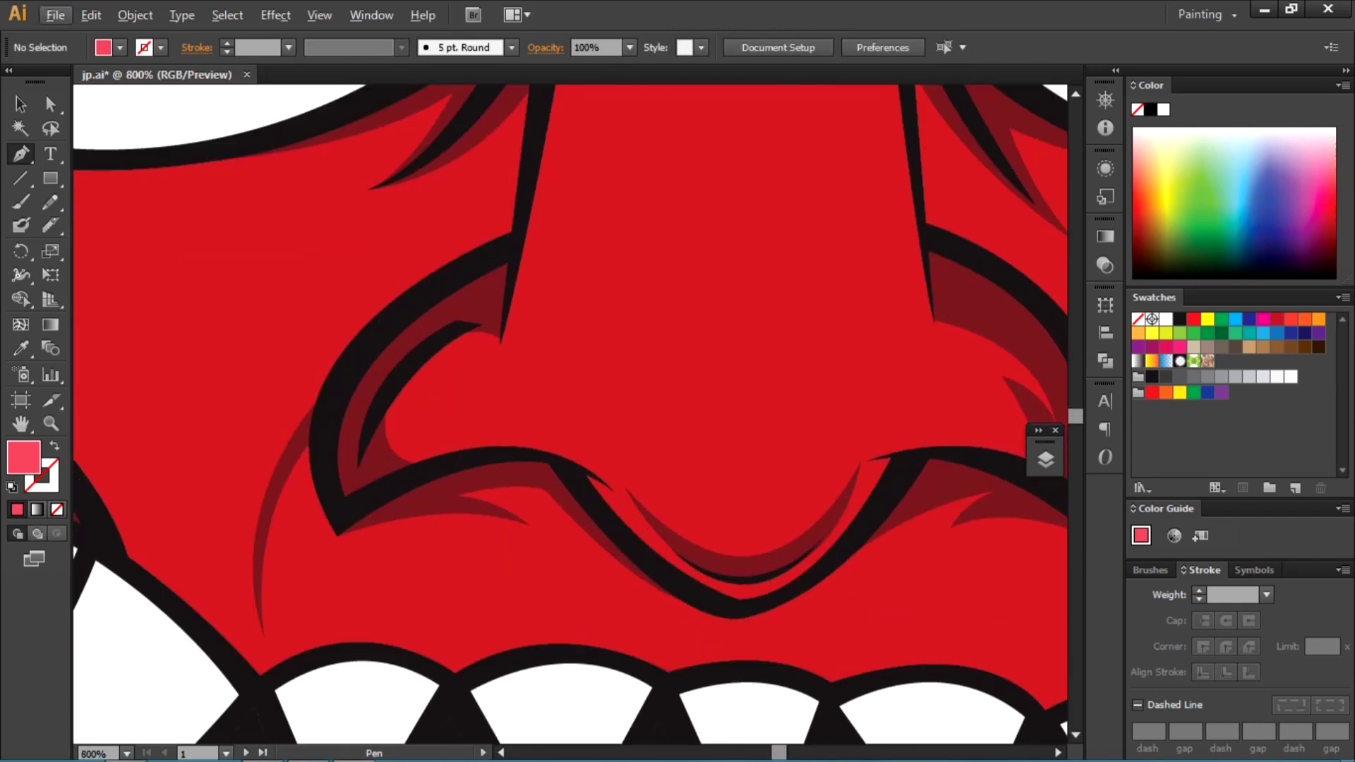
{"action": "left_click", "coordinate": [628, 478]}
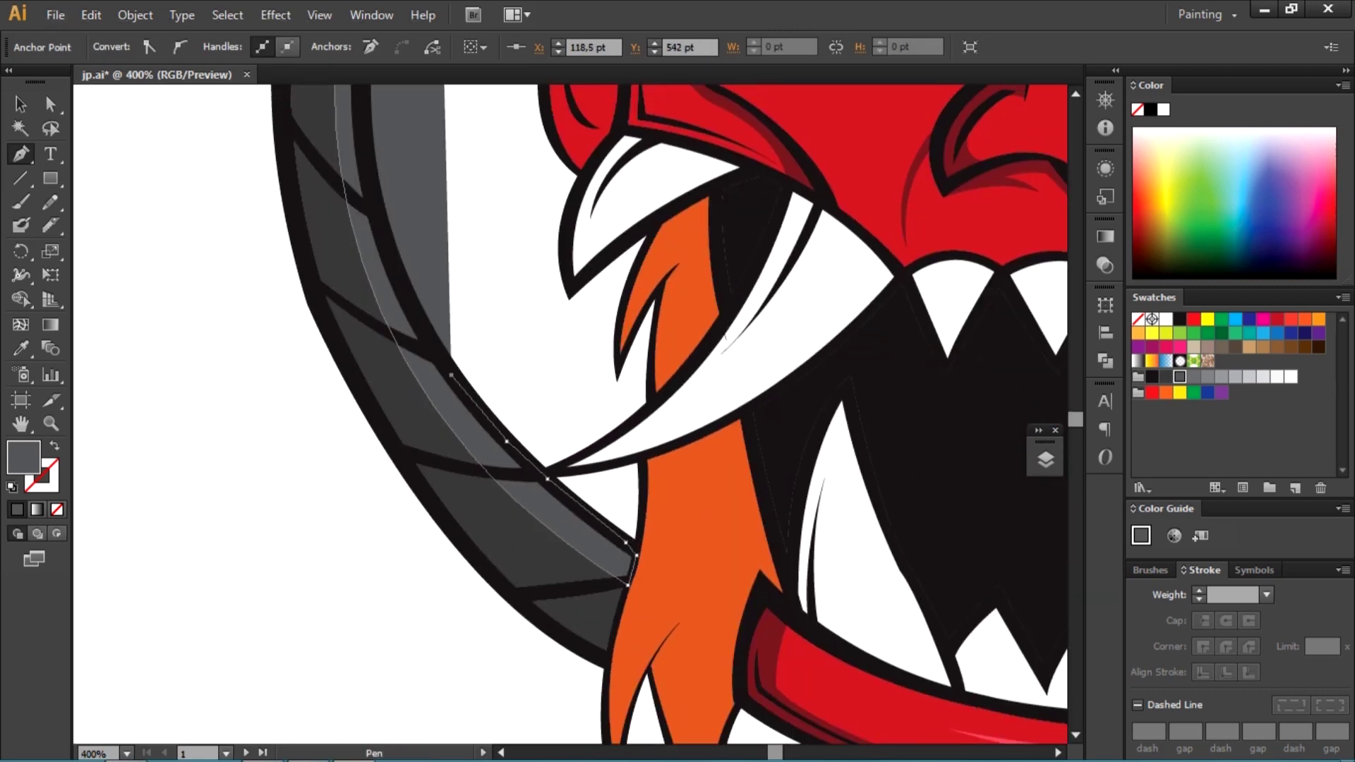
Step: Scroll the view down toward the oni's grey ring and fangs
{"action": "scroll", "coordinate": [571, 413], "scroll_direction": "down", "scroll_amount": 1}
{"action": "scroll", "coordinate": [571, 413], "scroll_direction": "down", "scroll_amount": 1}
{"action": "scroll", "coordinate": [570, 413], "scroll_direction": "down", "scroll_amount": 1}
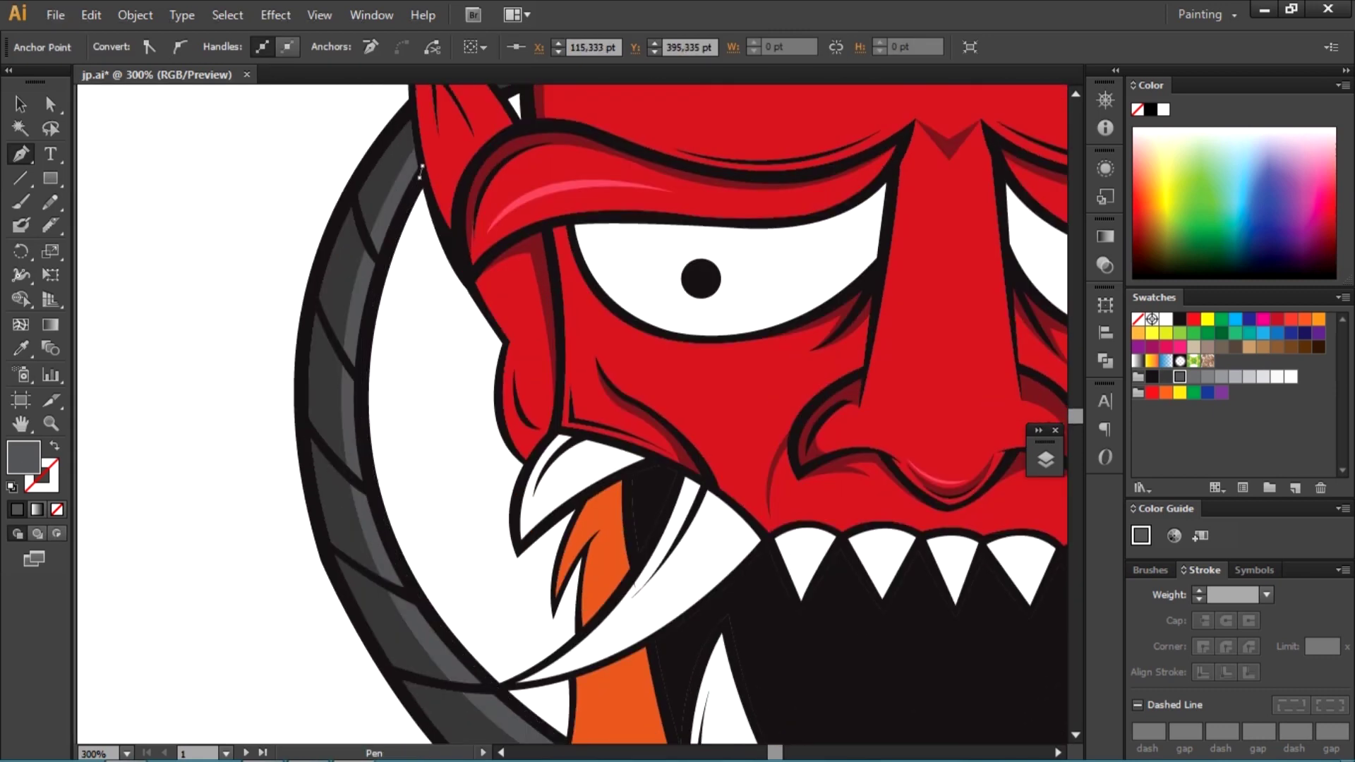
{"action": "scroll", "coordinate": [571, 412], "scroll_direction": "down", "scroll_amount": 1}
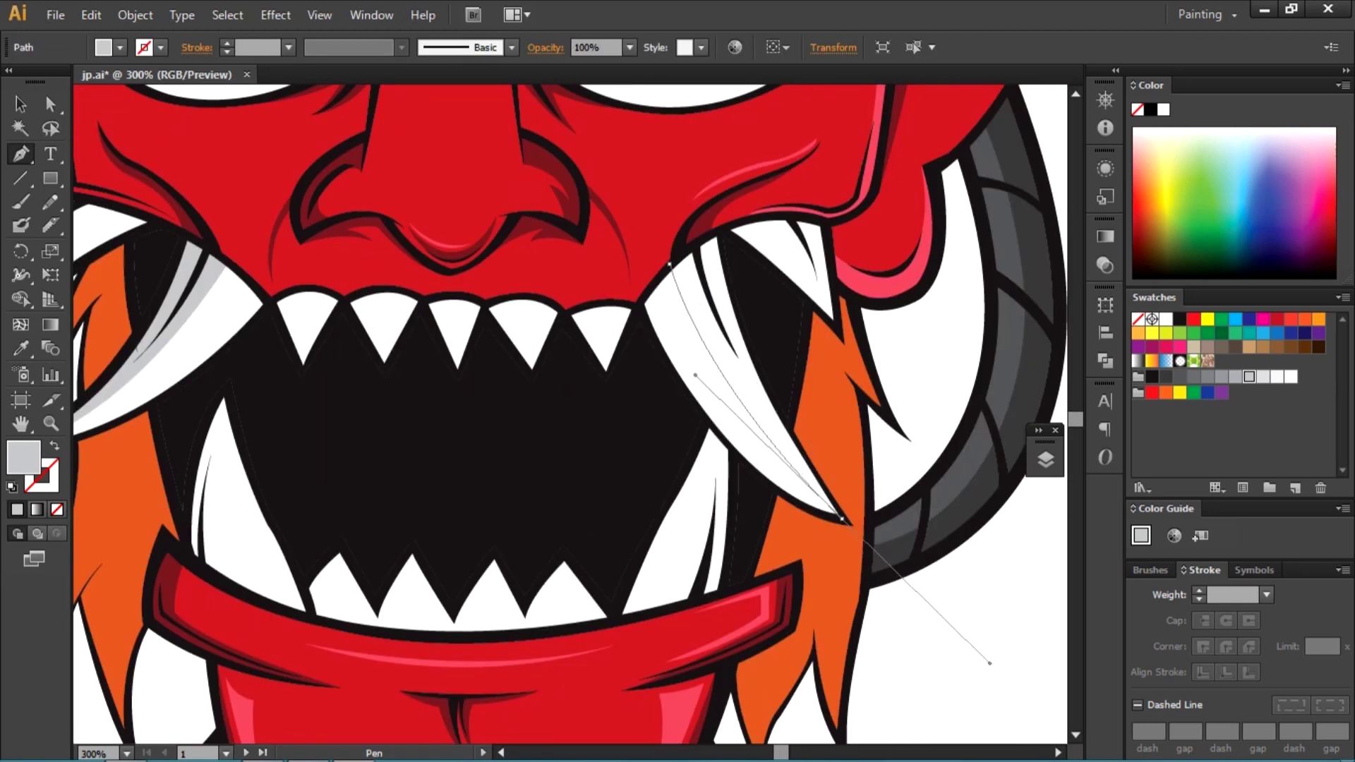
Step: Draw curved light-grey shadow slivers on the fang and teeth, deleting one oversized shape
{"action": "left_click_drag", "start_coordinate": [902, 725], "coordinate": [976, 639]}
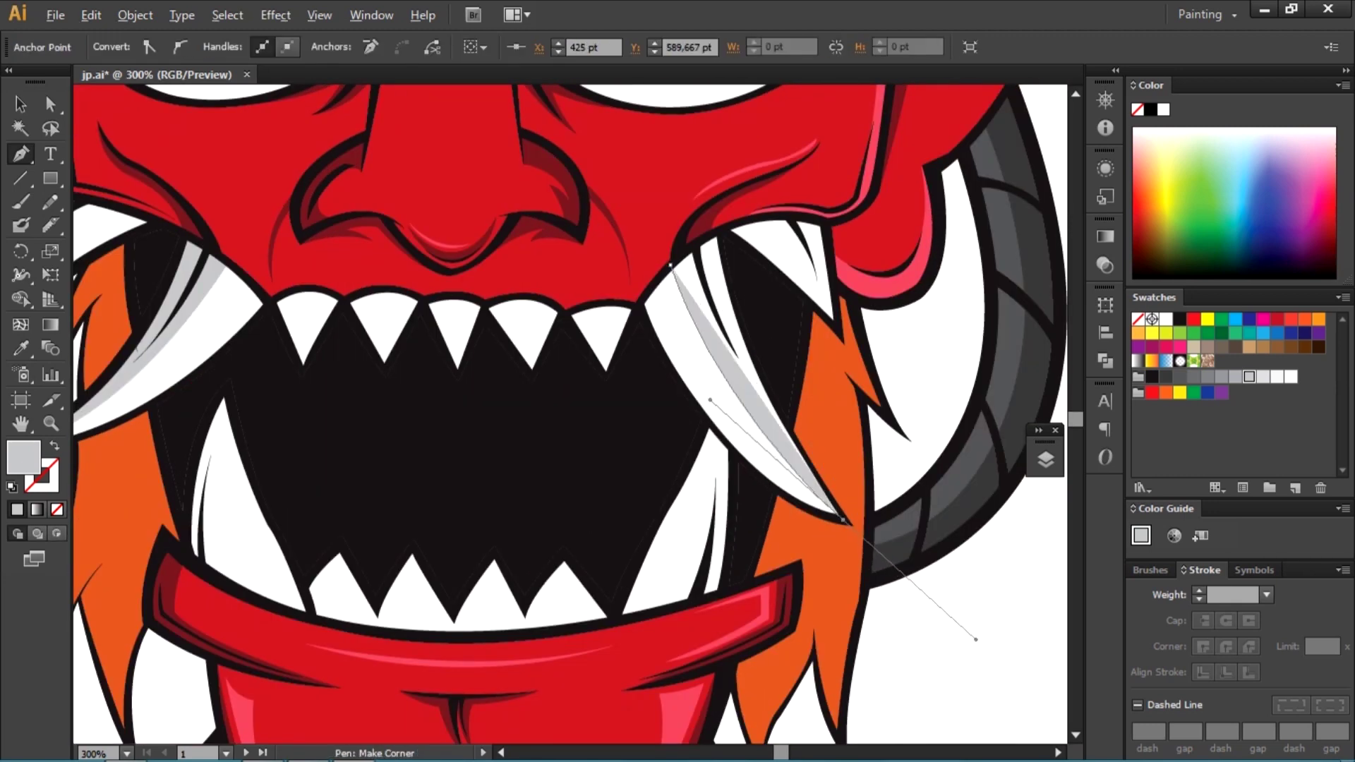
{"action": "scroll", "coordinate": [803, 367], "scroll_direction": "up", "scroll_amount": 1}
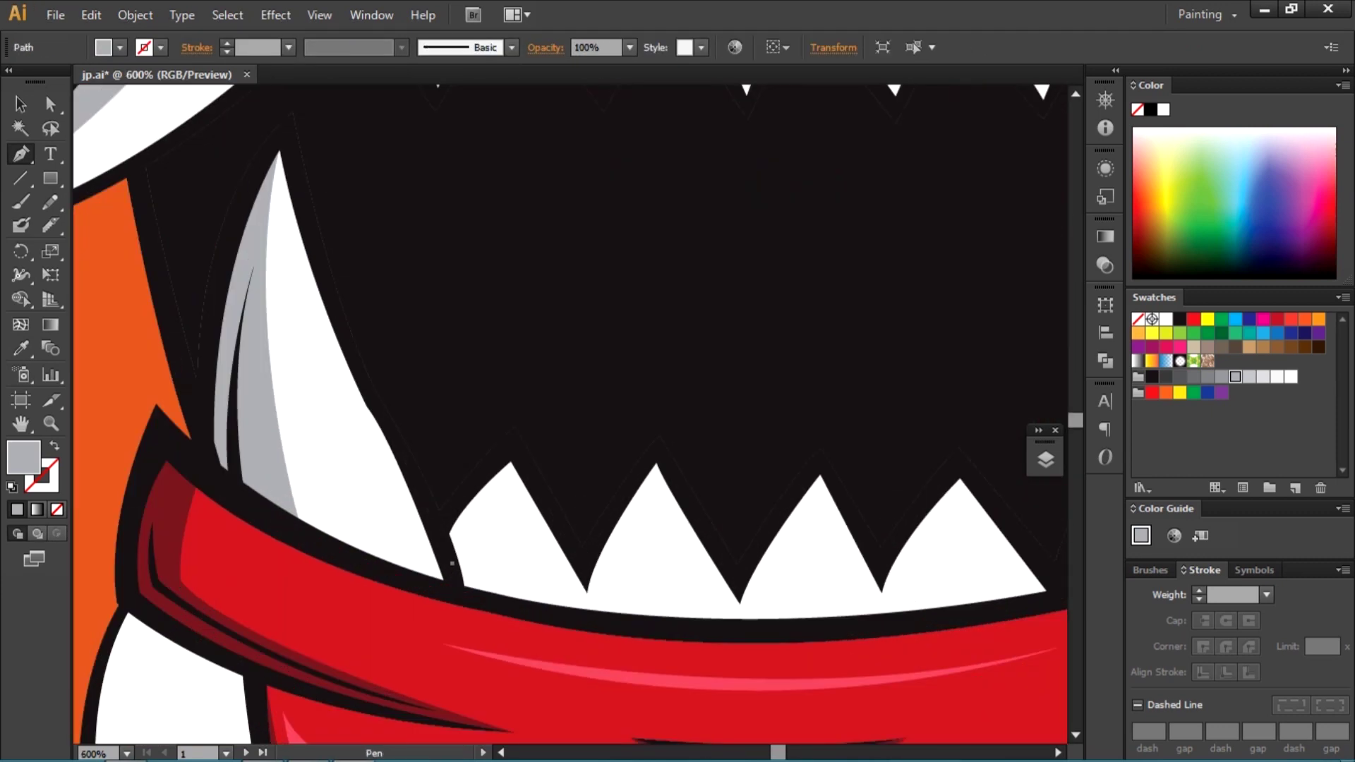
{"action": "left_click", "coordinate": [508, 499]}
{"action": "left_click", "coordinate": [587, 615]}
{"action": "left_click_drag", "start_coordinate": [655, 499], "coordinate": [679, 466]}
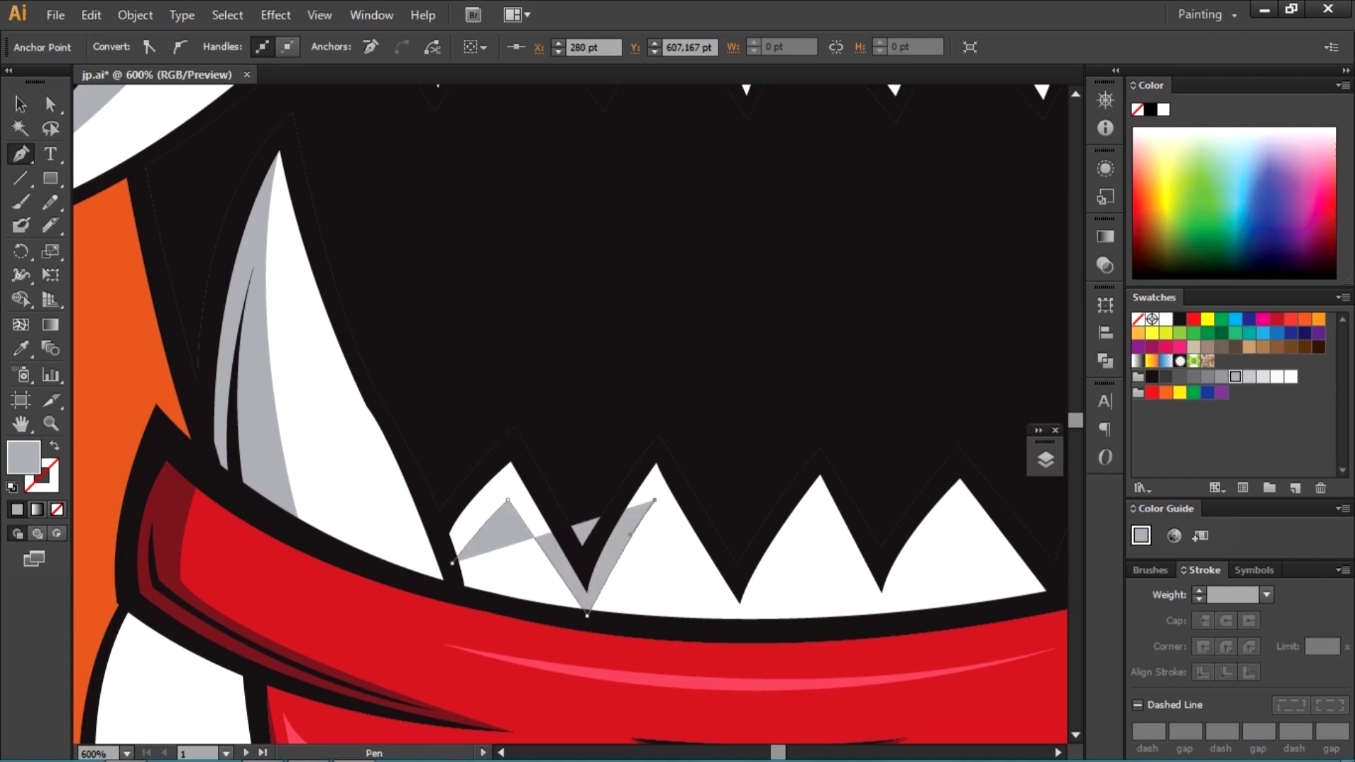
{"action": "key", "text": "Delete"}
{"action": "key", "text": "Delete"}
{"action": "left_click", "coordinate": [452, 559]}
{"action": "left_click_drag", "start_coordinate": [512, 463], "coordinate": [520, 454]}
{"action": "left_click", "coordinate": [612, 617]}
{"action": "left_click_drag", "start_coordinate": [657, 462], "coordinate": [691, 429]}
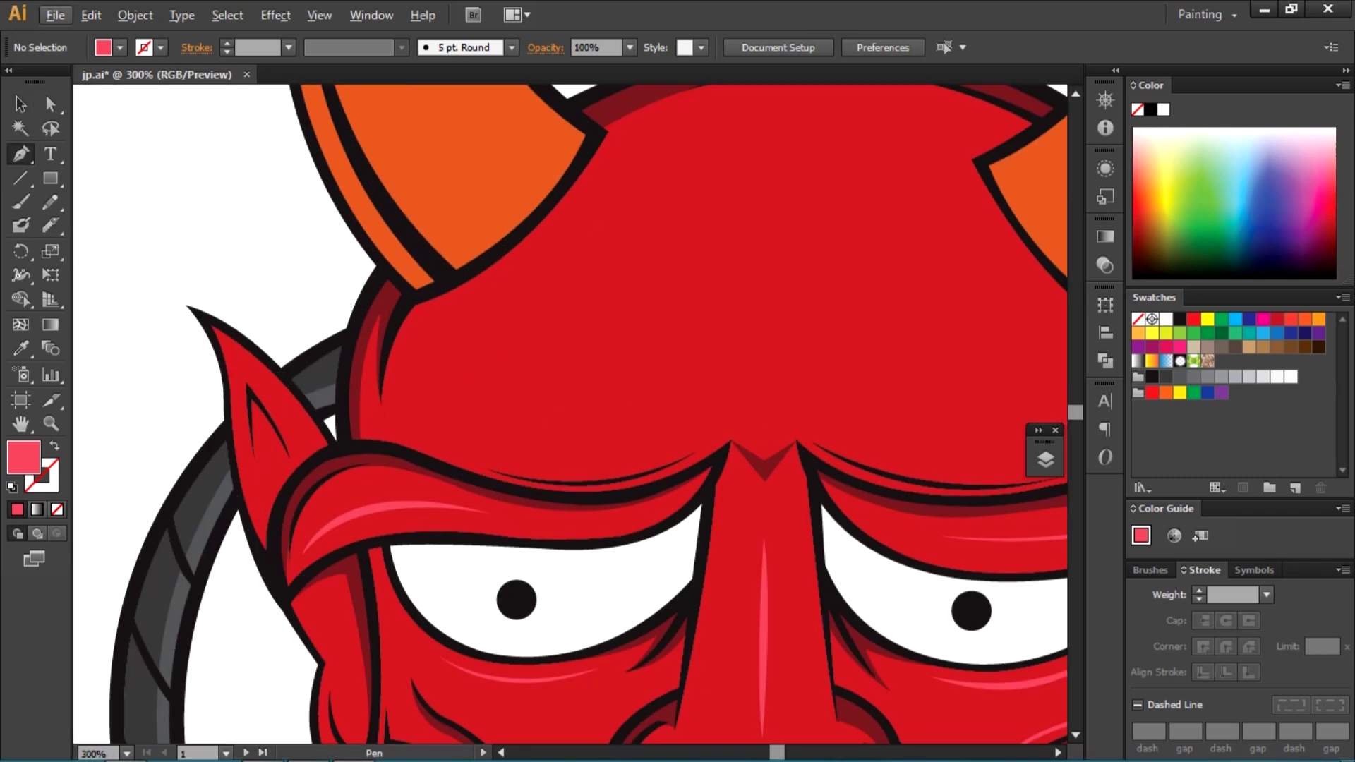
Step: Draw thin curved pink highlights on the crown beside the left and right horns, then zoom out
{"action": "left_click", "coordinate": [390, 406]}
{"action": "left_click", "coordinate": [420, 311]}
{"action": "scroll", "coordinate": [565, 409], "scroll_direction": "up", "scroll_amount": 3}
{"action": "left_click_drag", "start_coordinate": [614, 247], "coordinate": [667, 121]}
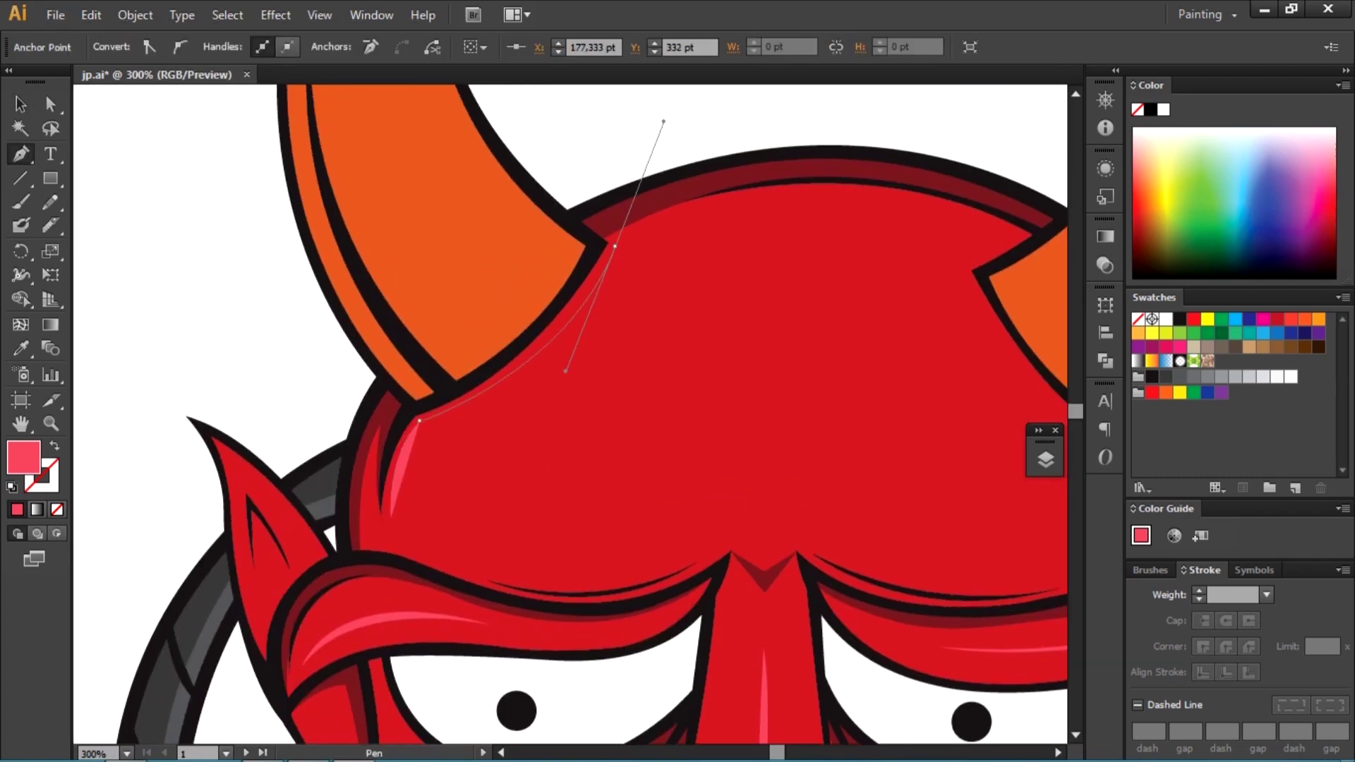
{"action": "left_click_drag", "start_coordinate": [424, 429], "coordinate": [420, 422]}
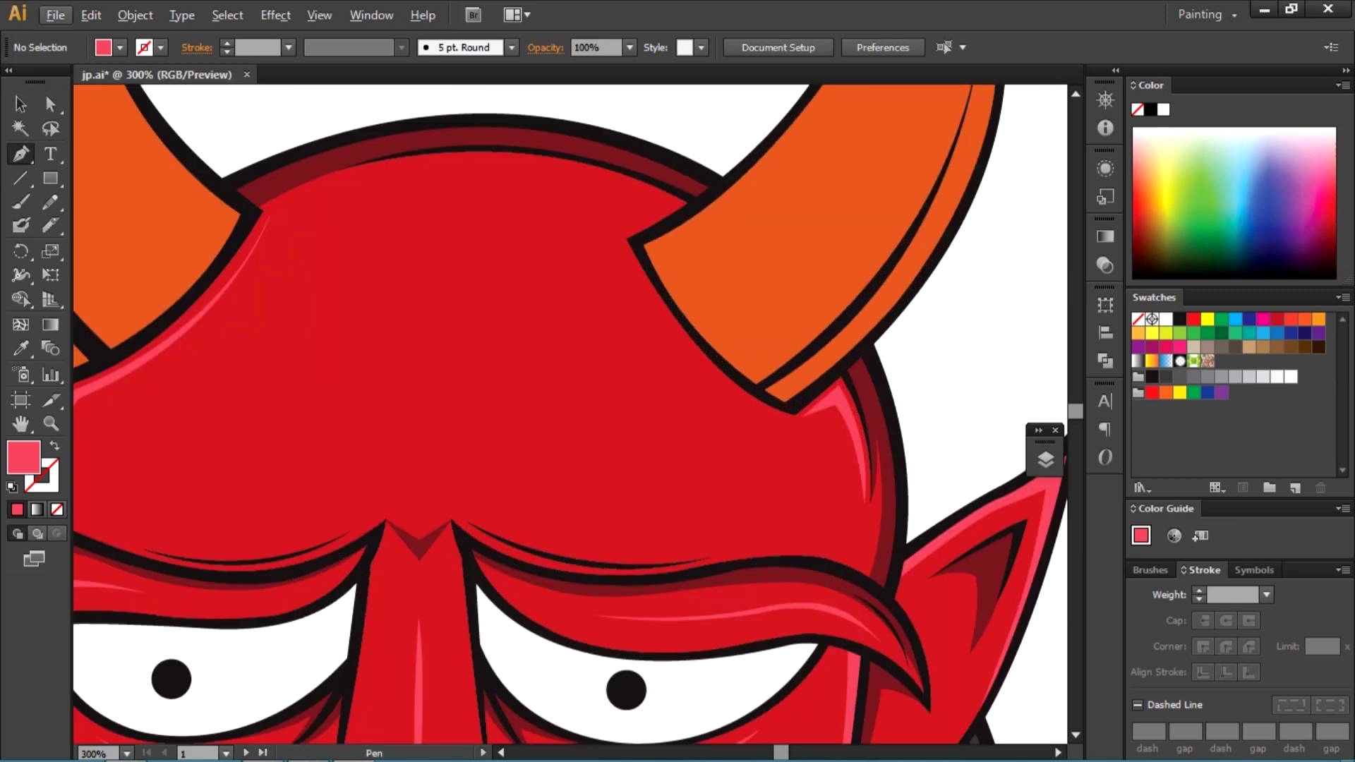
{"action": "left_click", "coordinate": [618, 243]}
{"action": "left_click_drag", "start_coordinate": [788, 421], "coordinate": [861, 455]}
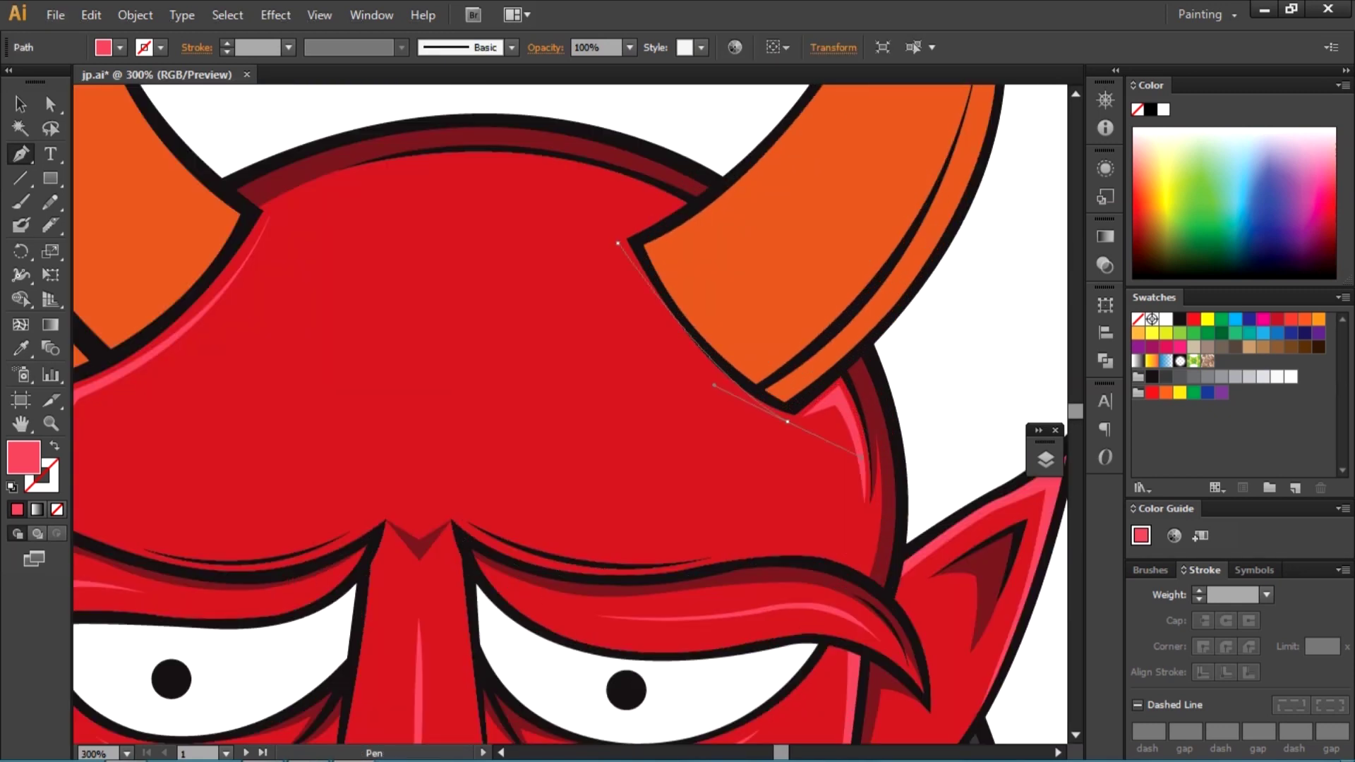
{"action": "key", "text": "ctrl+minus"}
{"action": "key", "text": "ctrl+shift+a"}
{"action": "key", "text": "ctrl+minus"}
{"action": "key", "text": "ctrl+minus"}
{"action": "key", "text": "ctrl+minus"}
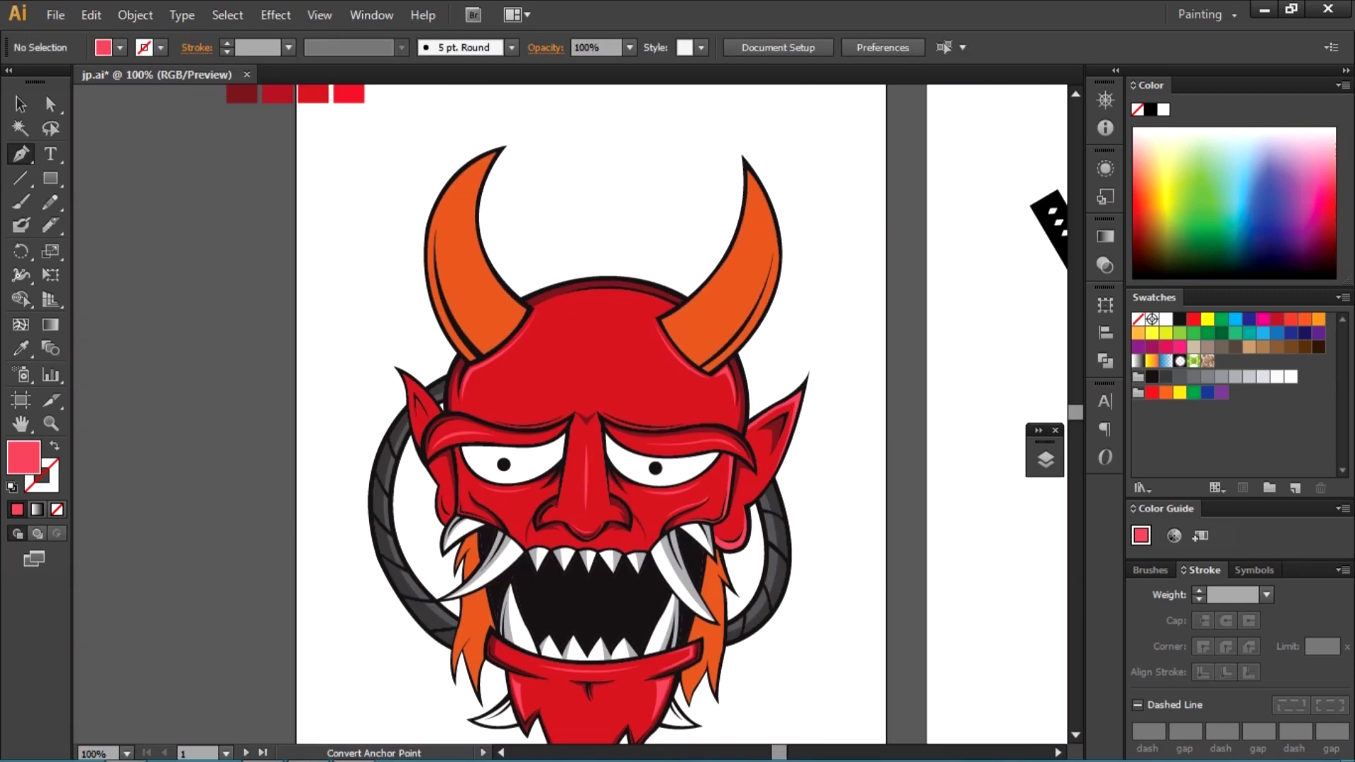
Step: Move the crossed katanas onto the mask artboard and widen them behind the mask
{"action": "key", "text": "ctrl+minus"}
{"action": "left_click_drag", "start_coordinate": [950, 357], "coordinate": [660, 353]}
{"action": "key", "text": "ctrl+z"}
{"action": "left_click_drag", "start_coordinate": [950, 357], "coordinate": [660, 353]}
{"action": "double_click", "coordinate": [660, 353]}
{"action": "key", "text": "Escape"}
{"action": "key", "text": "F7"}
{"action": "key", "text": "F7"}
{"action": "left_click_drag", "start_coordinate": [646, 353], "coordinate": [628, 357]}
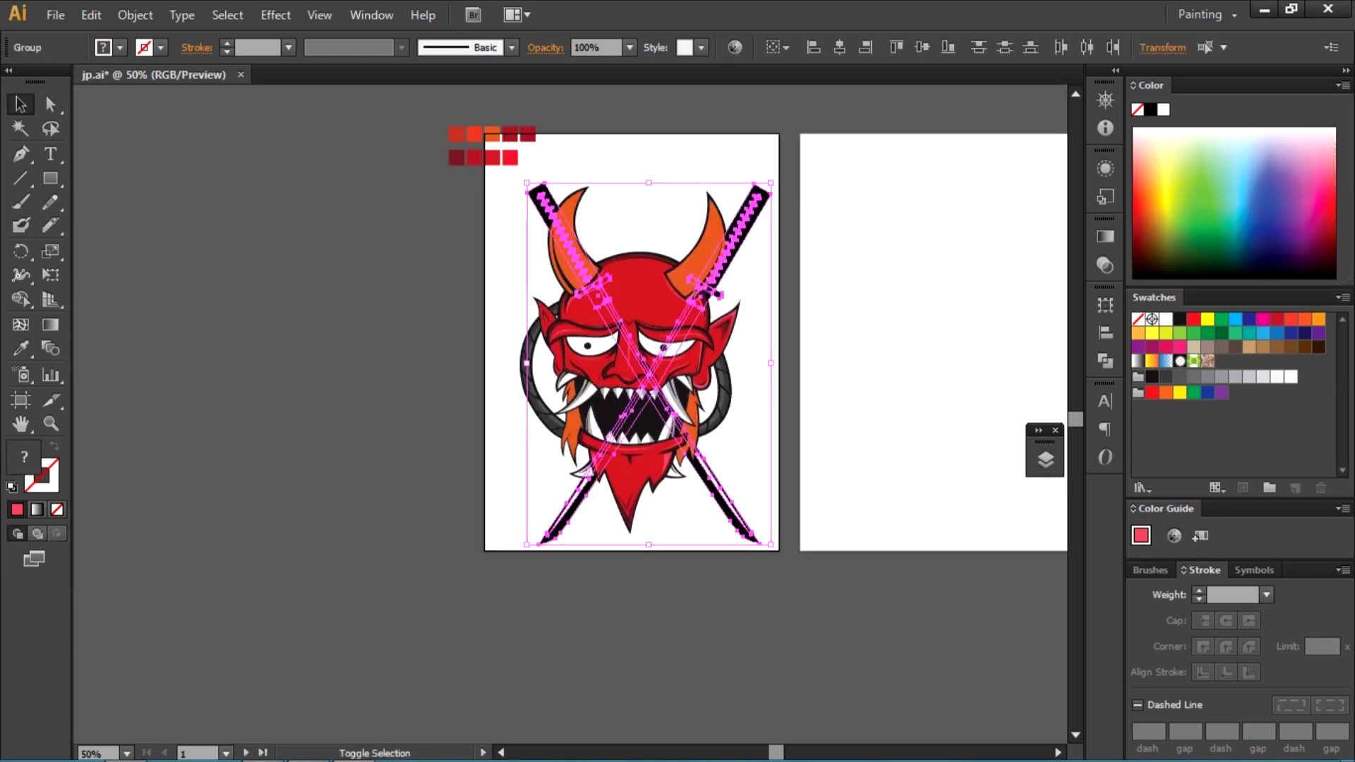
{"action": "key", "text": "ctrl+shift+a"}
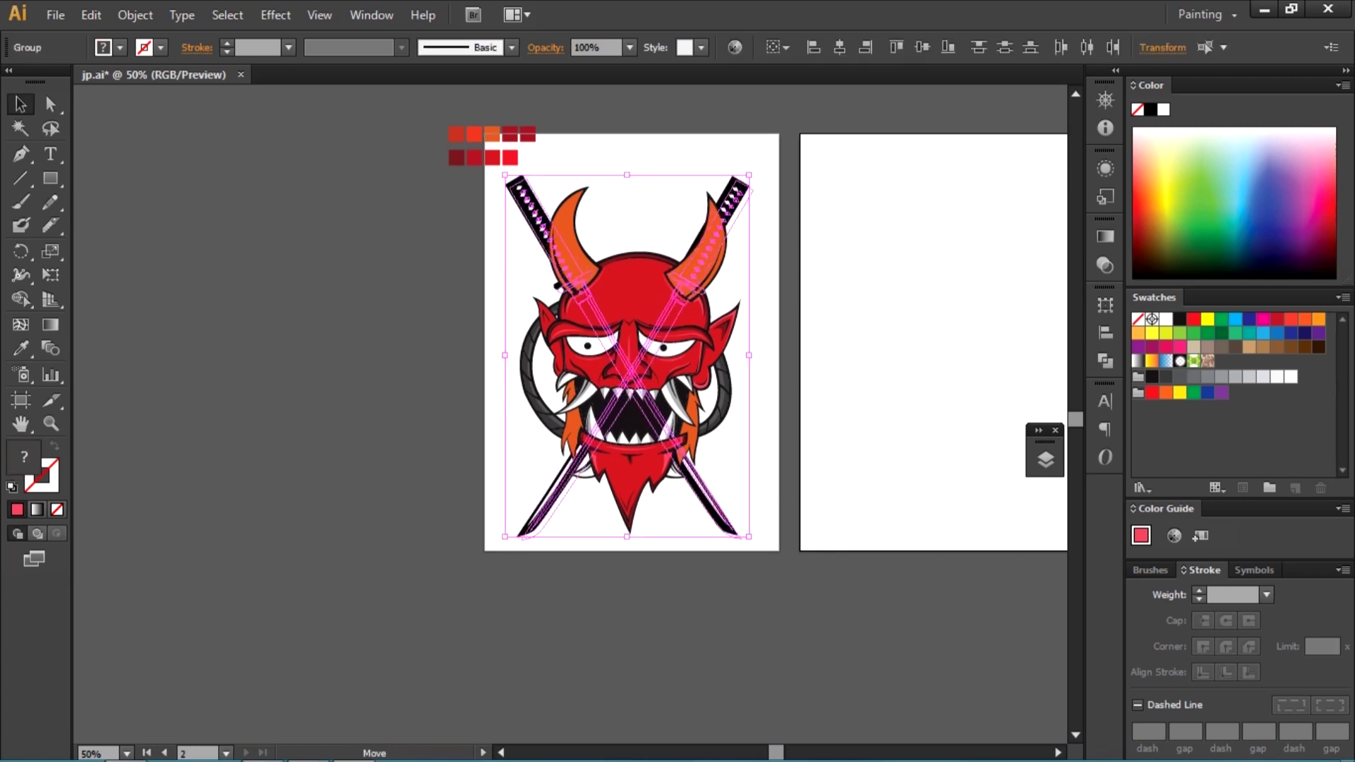
Step: Target the color layer in the Layers panel and zoom in on the horns
{"action": "key", "text": "ctrl+minus"}
{"action": "key", "text": "ctrl+1"}
{"action": "key", "text": "F7"}
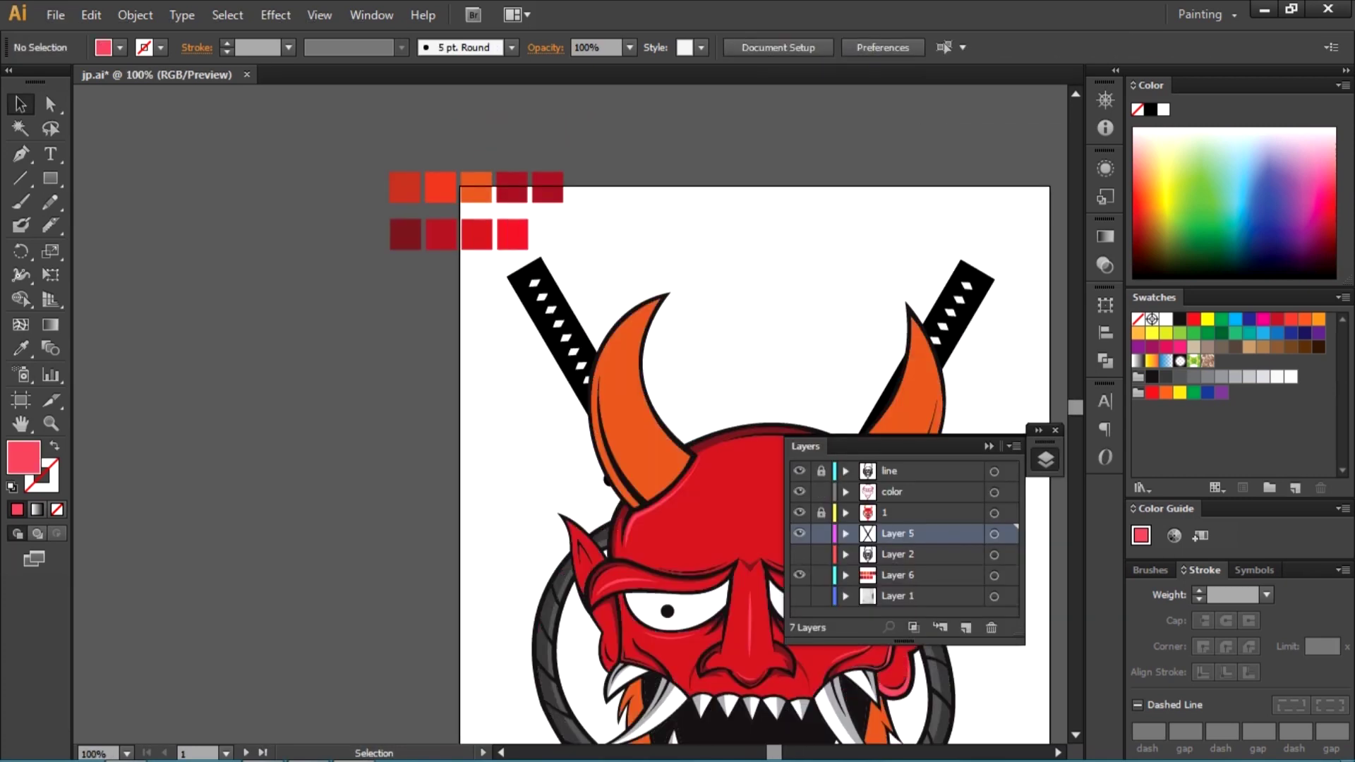
{"action": "key", "text": "F7"}
{"action": "key", "text": "ctrl+plus"}
Step: Draw a closed dark red shading shape along the inner edge of the horns
{"action": "key", "text": "i"}
{"action": "key", "text": "p"}
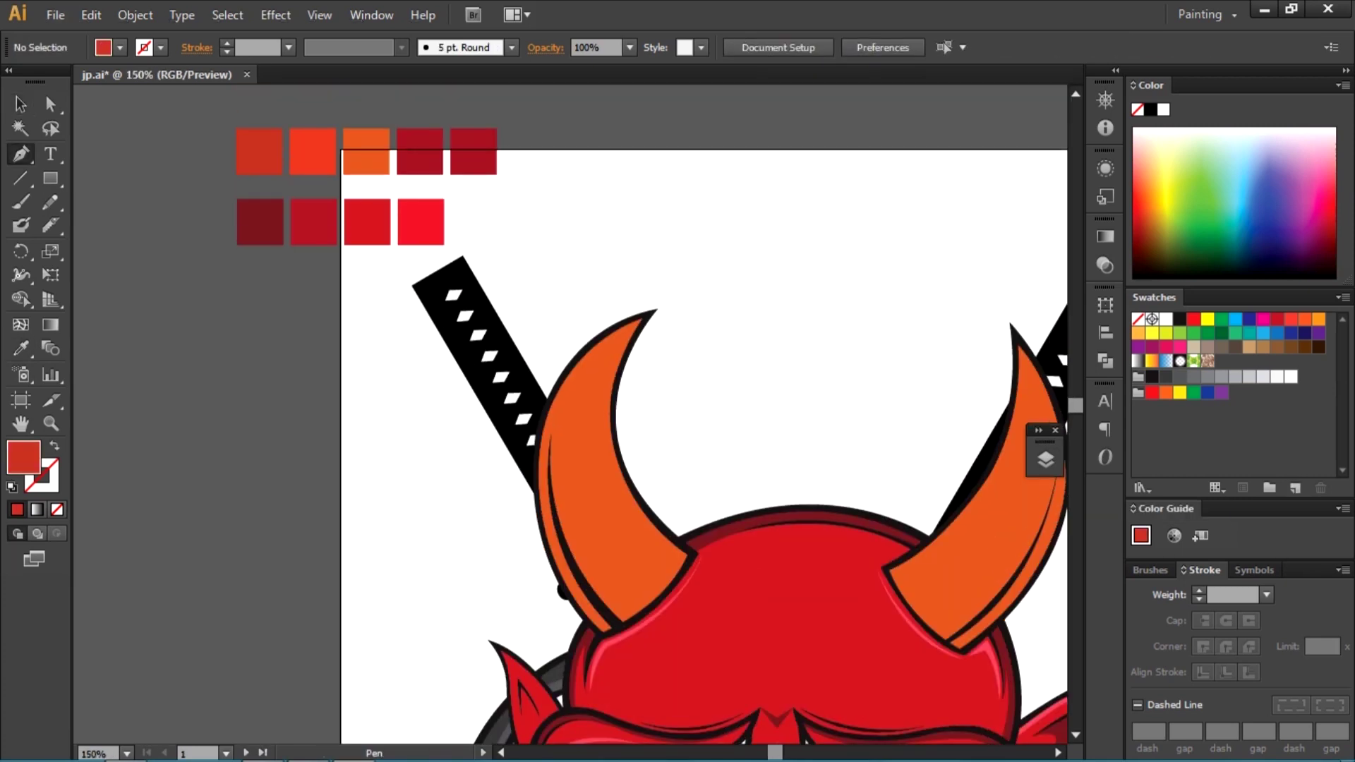
{"action": "left_click", "coordinate": [819, 727]}
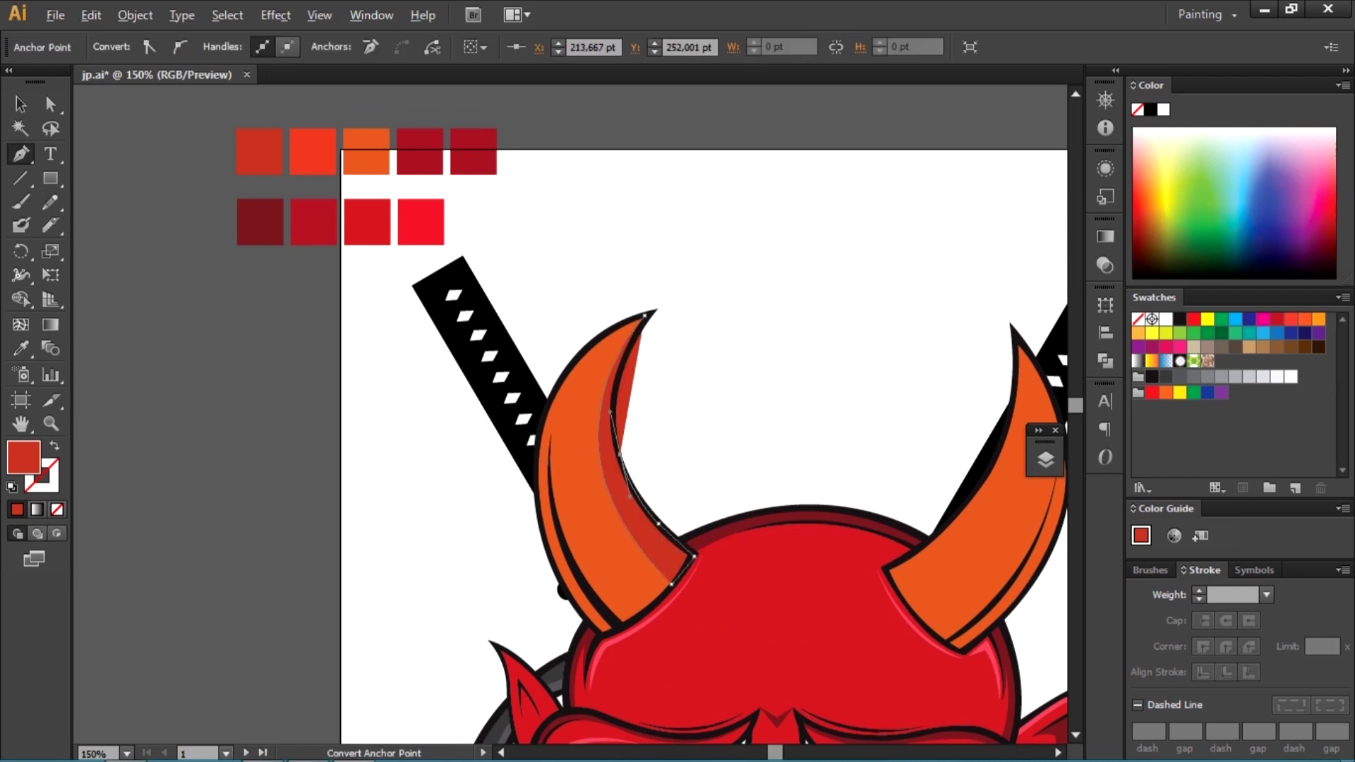
{"action": "key", "text": "ctrl+plus"}
{"action": "key", "text": "ctrl+plus"}
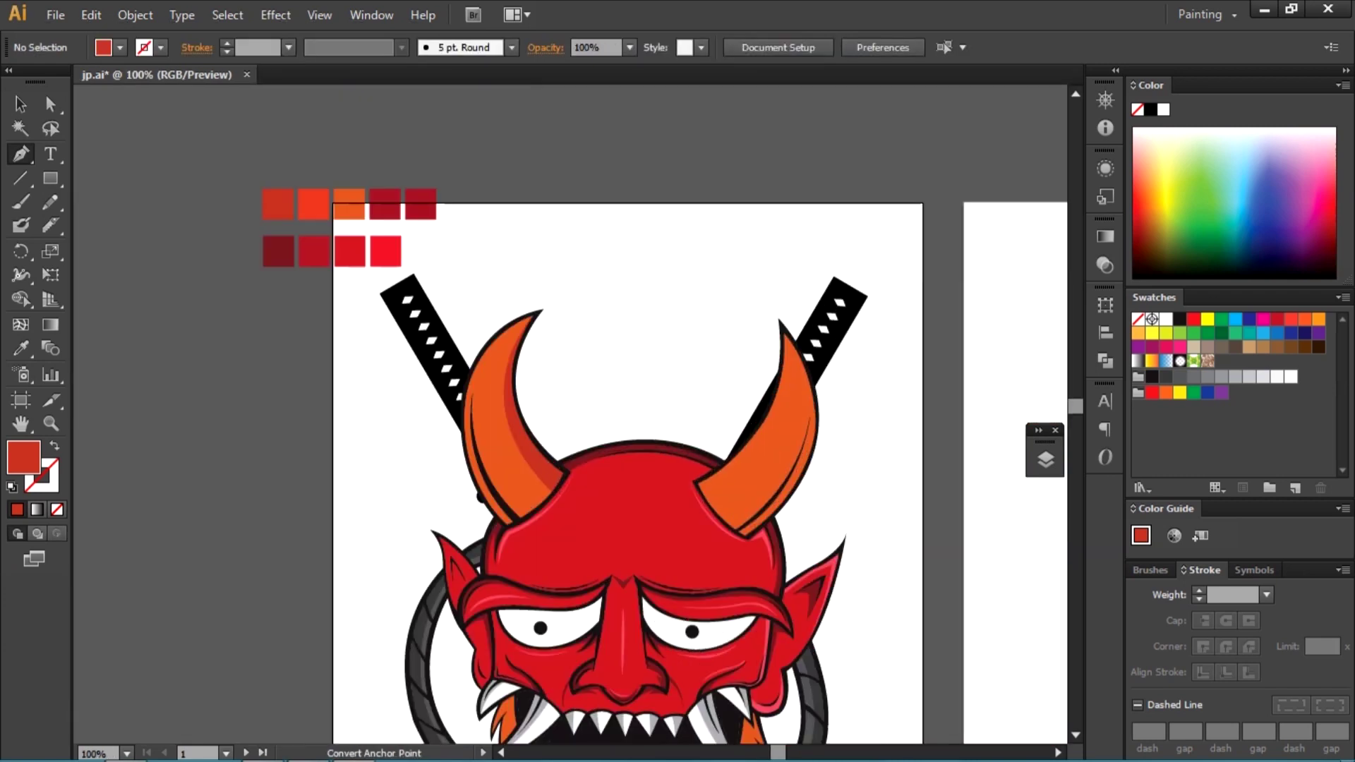
{"action": "key", "text": "ctrl+plus"}
{"action": "key", "text": "ctrl+plus"}
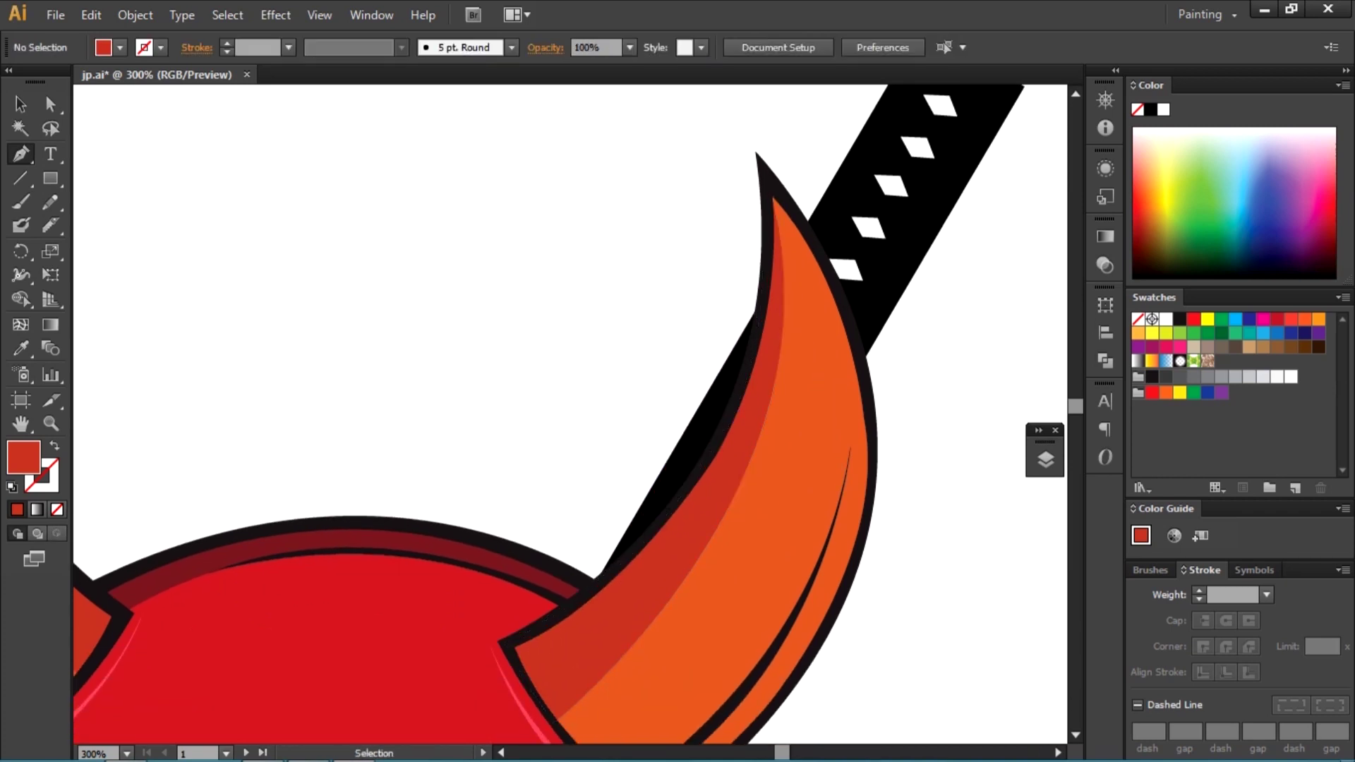
{"action": "key", "text": "ctrl+plus"}
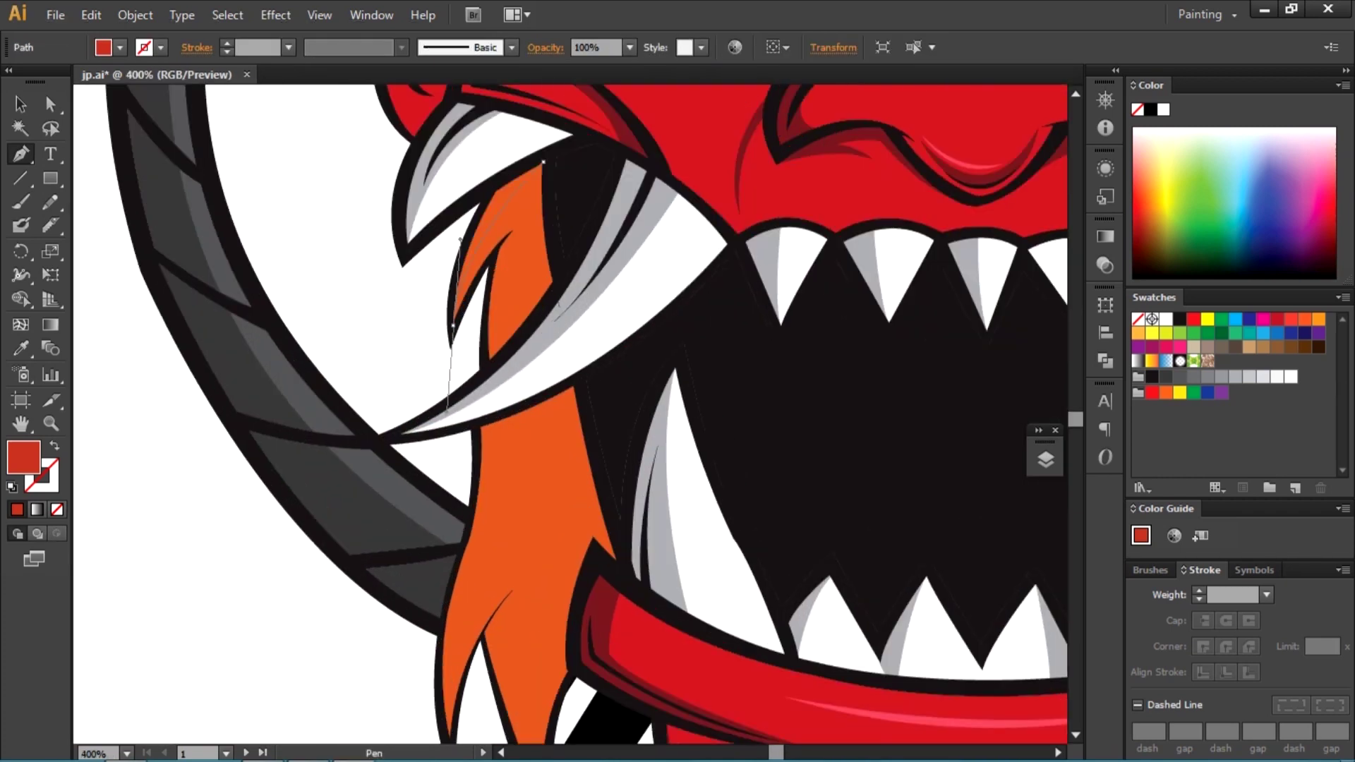
{"action": "left_click", "coordinate": [544, 163]}
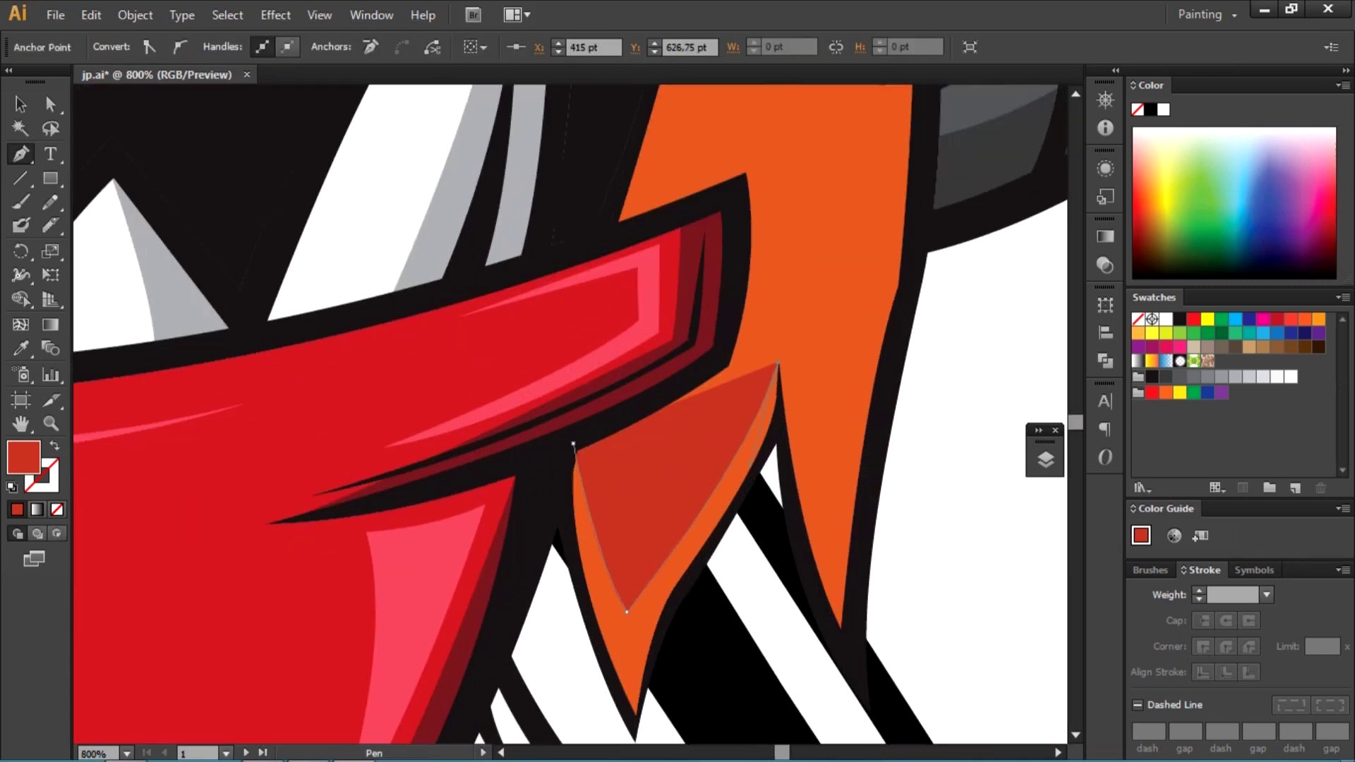
Step: Draw a darker red-orange shading strip on the orange hair strand beside the lip
{"action": "left_click", "coordinate": [734, 508]}
{"action": "left_click", "coordinate": [716, 543]}
{"action": "left_click", "coordinate": [676, 600]}
{"action": "left_click", "coordinate": [658, 637]}
{"action": "scroll", "coordinate": [635, 494], "scroll_direction": "down", "scroll_amount": 5}
{"action": "left_click", "coordinate": [634, 407]}
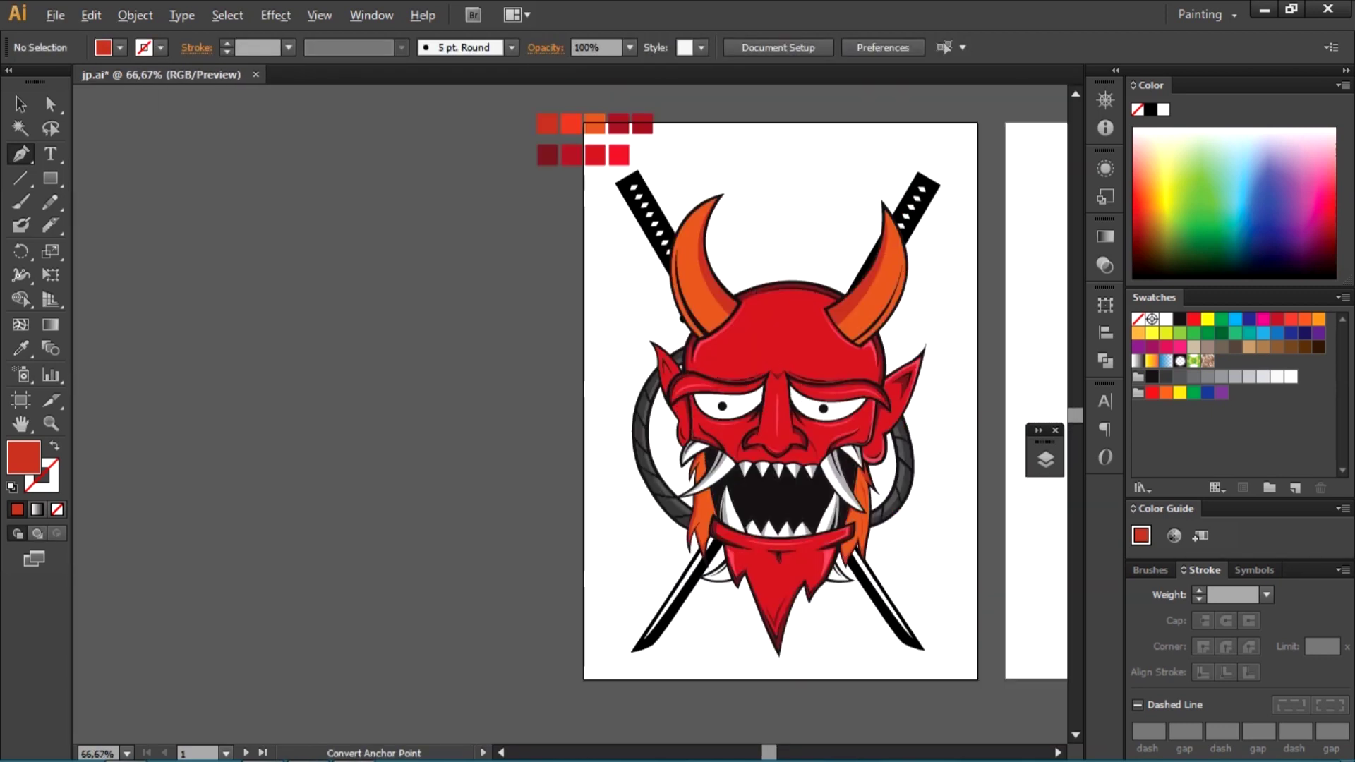
Step: Set a lighter orange fill on the color layer with the Pen tool ready
{"action": "key", "text": "ctrl+plus"}
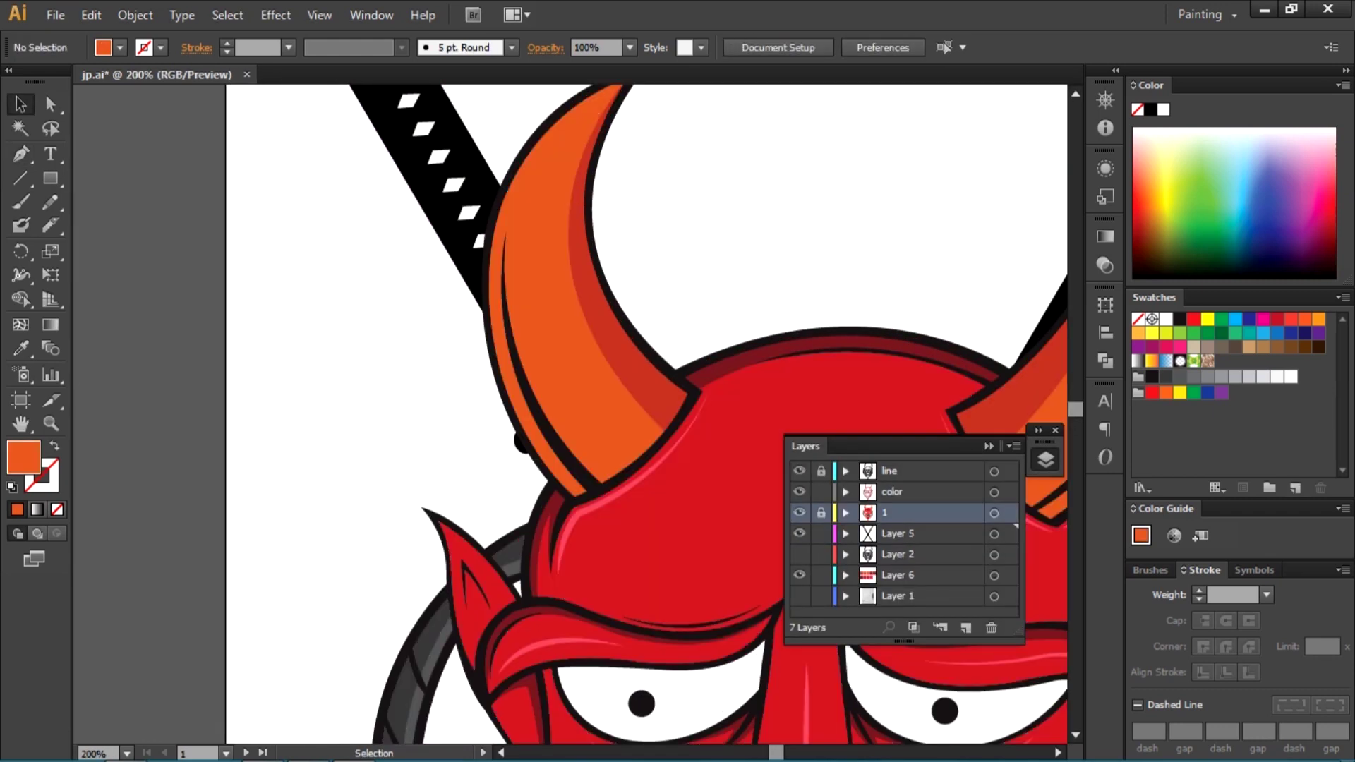
{"action": "left_click", "coordinate": [892, 492]}
{"action": "key", "text": "p"}
{"action": "double_click", "coordinate": [23, 457]}
{"action": "left_click", "coordinate": [823, 291]}
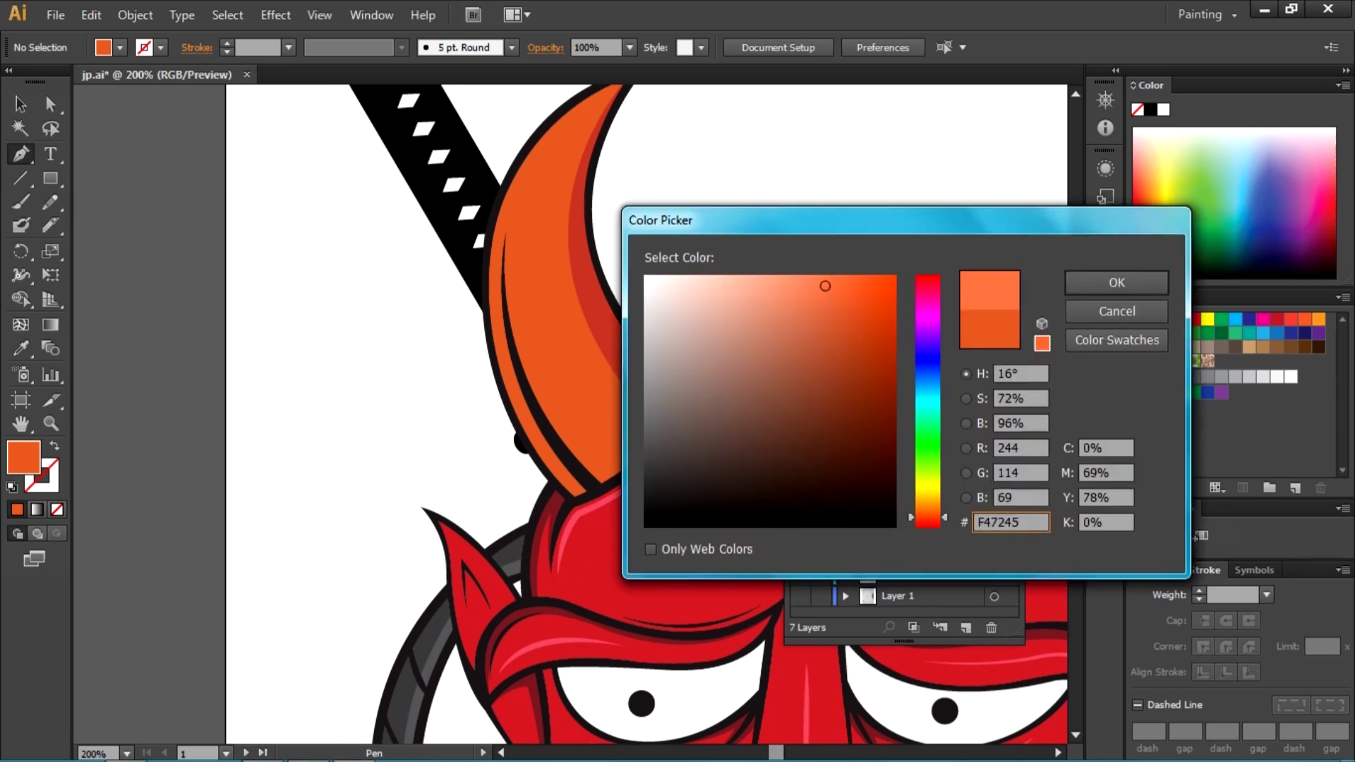
{"action": "left_click", "coordinate": [1116, 278]}
{"action": "scroll", "coordinate": [515, 212], "scroll_direction": "up", "scroll_amount": 1}
{"action": "scroll", "coordinate": [494, 381], "scroll_direction": "down", "scroll_amount": 2}
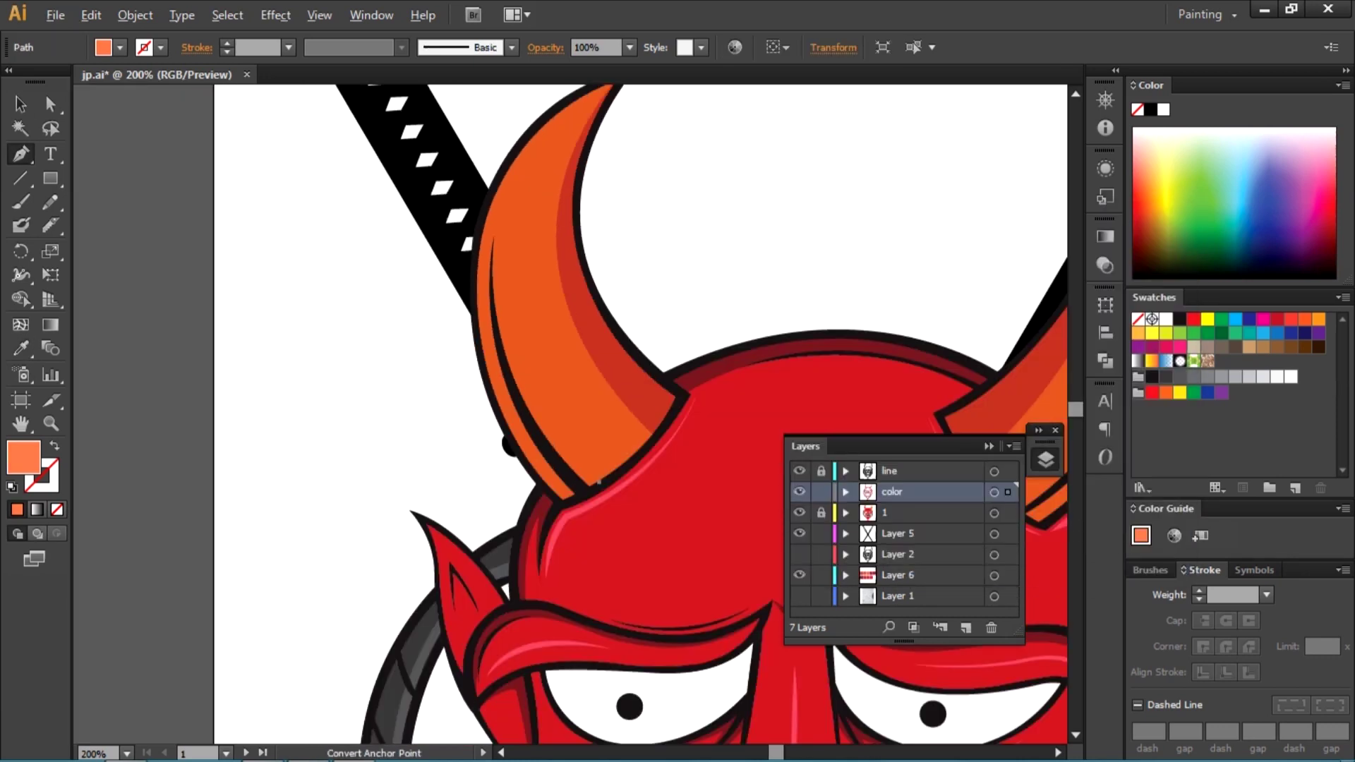
{"action": "scroll", "coordinate": [495, 382], "scroll_direction": "up", "scroll_amount": 1}
Step: Draw a curved light orange highlight along the left horn's edge
{"action": "left_click", "coordinate": [493, 382]}
{"action": "left_click_drag", "start_coordinate": [589, 634], "coordinate": [704, 726]}
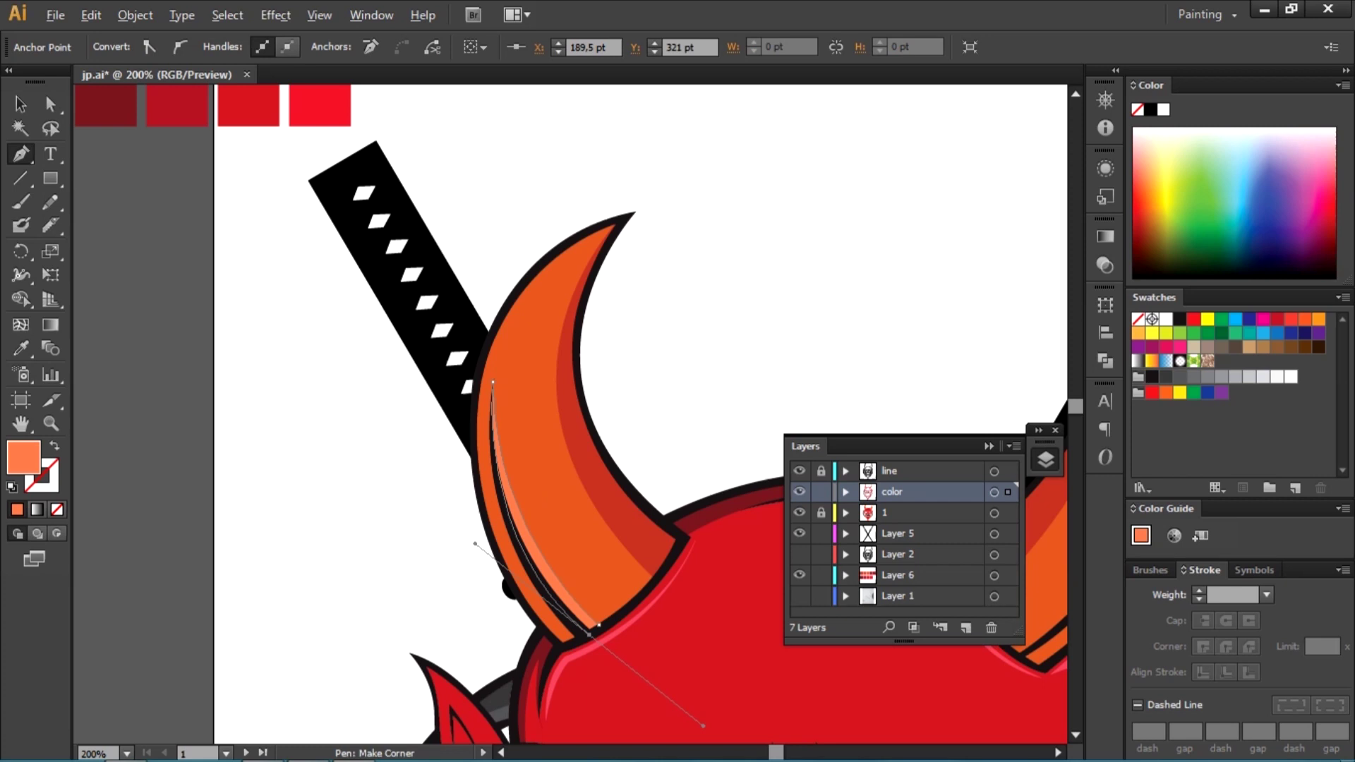
{"action": "key", "text": "ctrl+shift+a"}
{"action": "scroll", "coordinate": [589, 634], "scroll_direction": "down", "scroll_amount": 2}
Step: Draw a light orange highlight running up the right horn
{"action": "left_click", "coordinate": [1046, 459]}
{"action": "scroll", "coordinate": [667, 595], "scroll_direction": "up", "scroll_amount": 2}
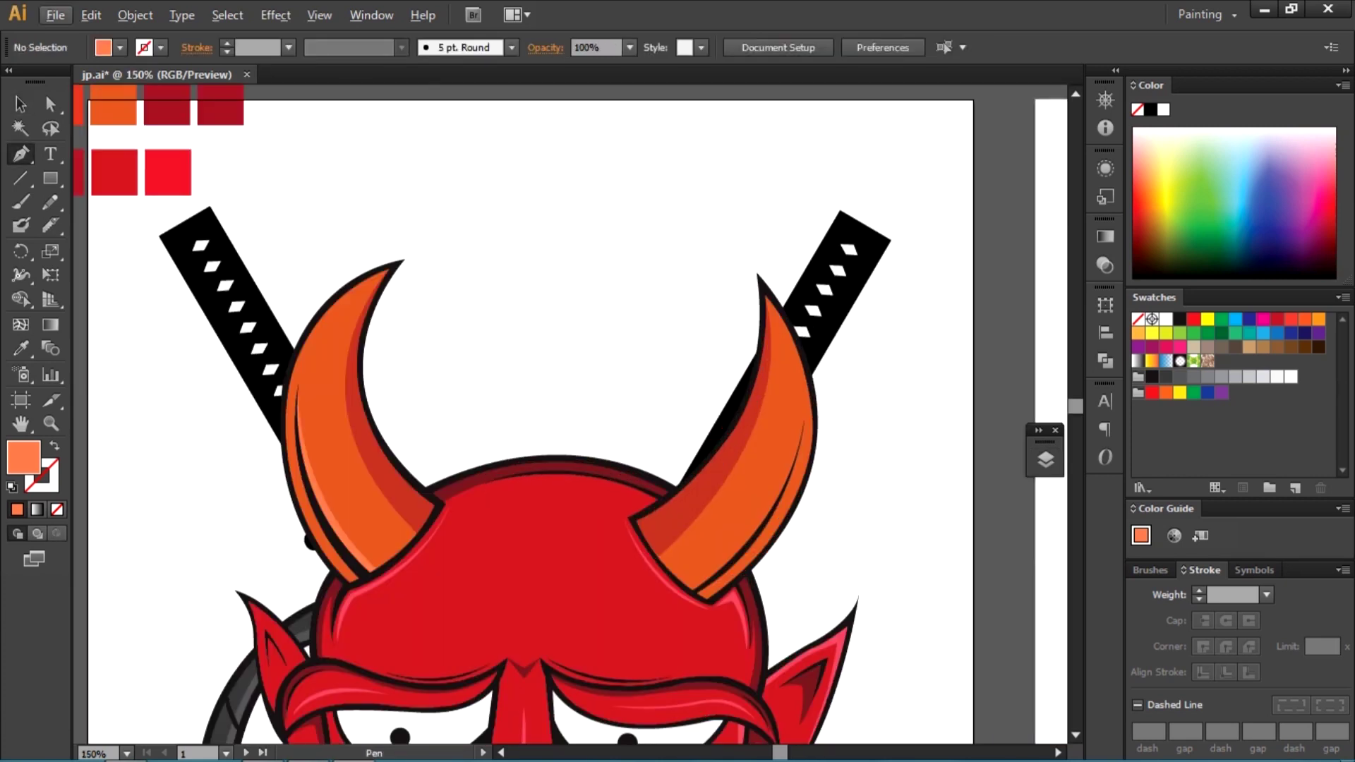
{"action": "key", "text": "ctrl+z"}
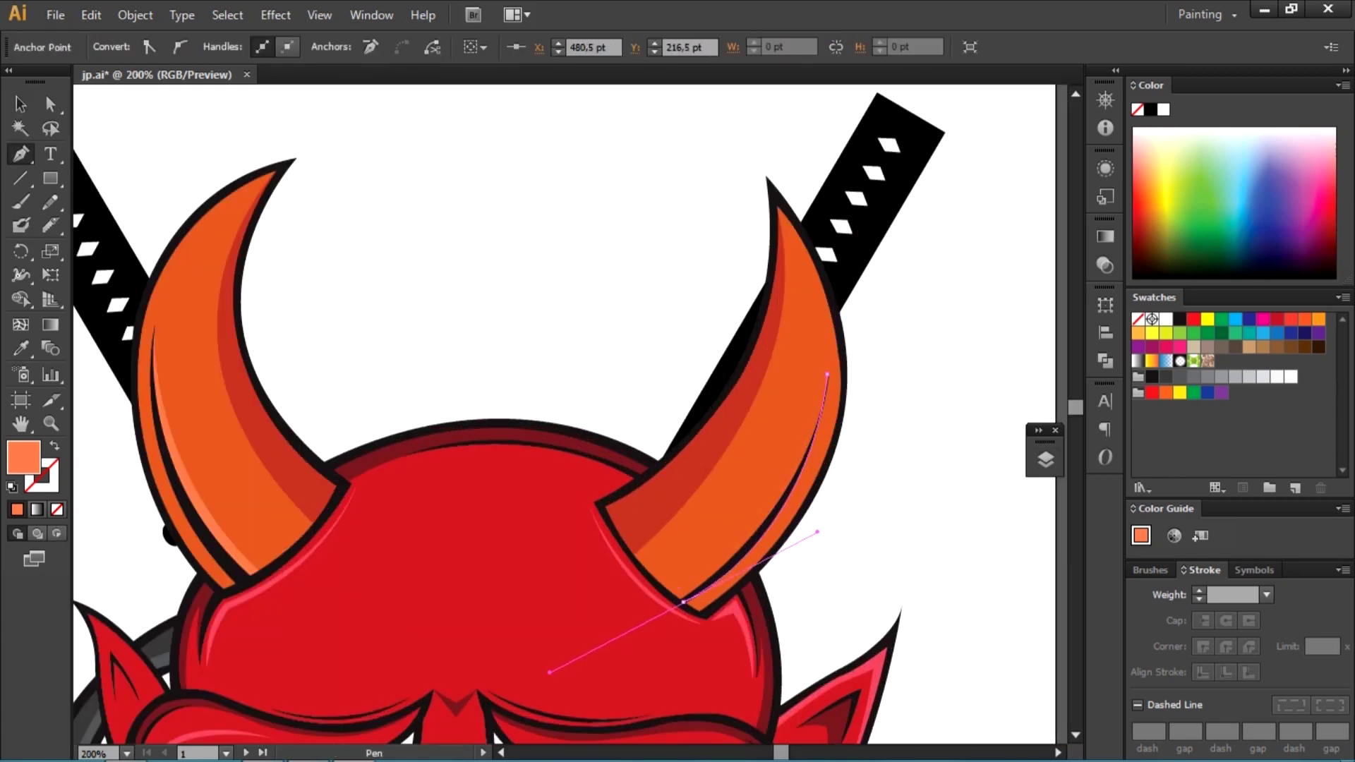
{"action": "left_click", "coordinate": [1045, 460]}
{"action": "key", "text": "ctrl+z"}
{"action": "left_click", "coordinate": [1104, 320]}
{"action": "key", "text": "ctrl+shift+a"}
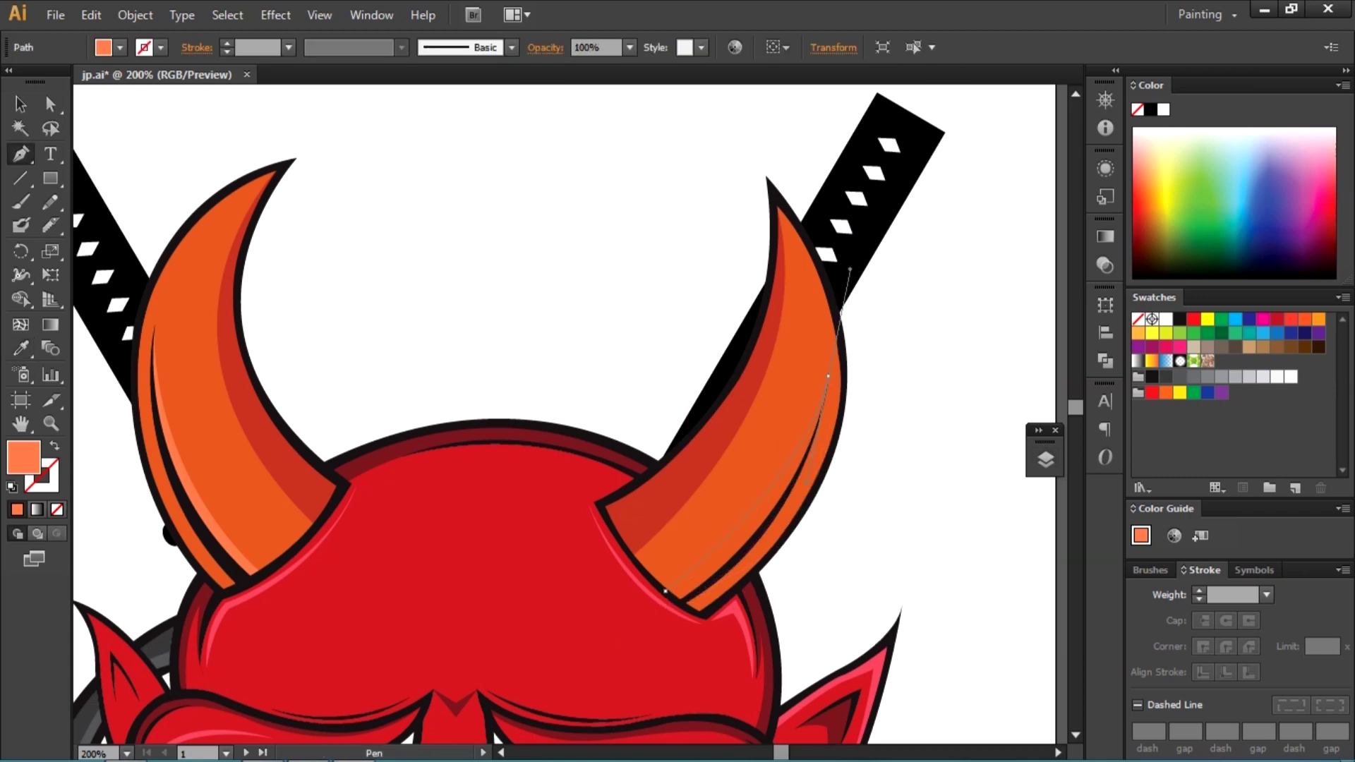
{"action": "left_click", "coordinate": [858, 242]}
{"action": "key", "text": "ctrl+shift+a"}
Step: Draw a curved light orange highlight streak on the orange hair strand
{"action": "key", "text": "ctrl+0"}
{"action": "scroll", "coordinate": [433, 477], "scroll_direction": "up", "scroll_amount": 4}
{"action": "scroll", "coordinate": [433, 477], "scroll_direction": "down", "scroll_amount": 1}
{"action": "left_click", "coordinate": [433, 447]}
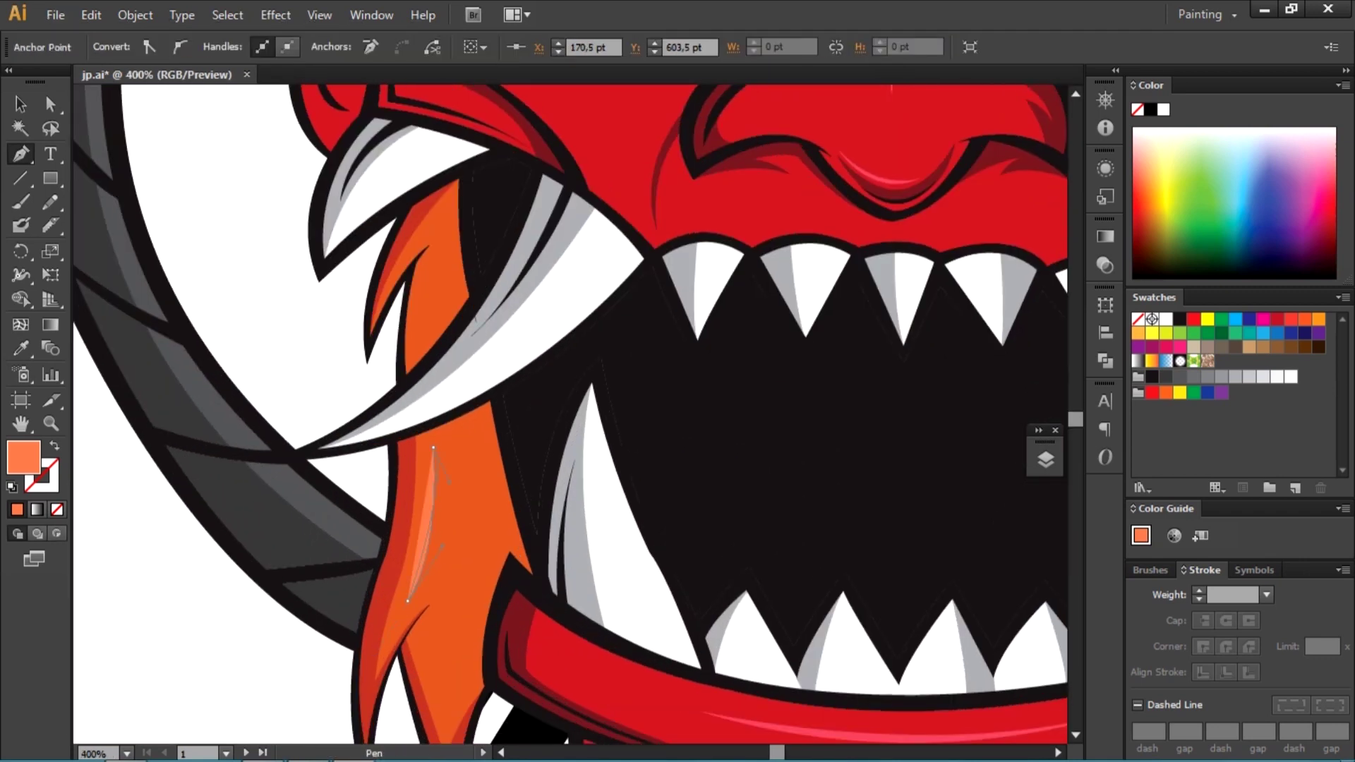
{"action": "scroll", "coordinate": [443, 545], "scroll_direction": "down", "scroll_amount": 1}
{"action": "left_click", "coordinate": [452, 505]}
{"action": "left_click_drag", "start_coordinate": [451, 644], "coordinate": [477, 696]}
{"action": "left_click", "coordinate": [451, 505]}
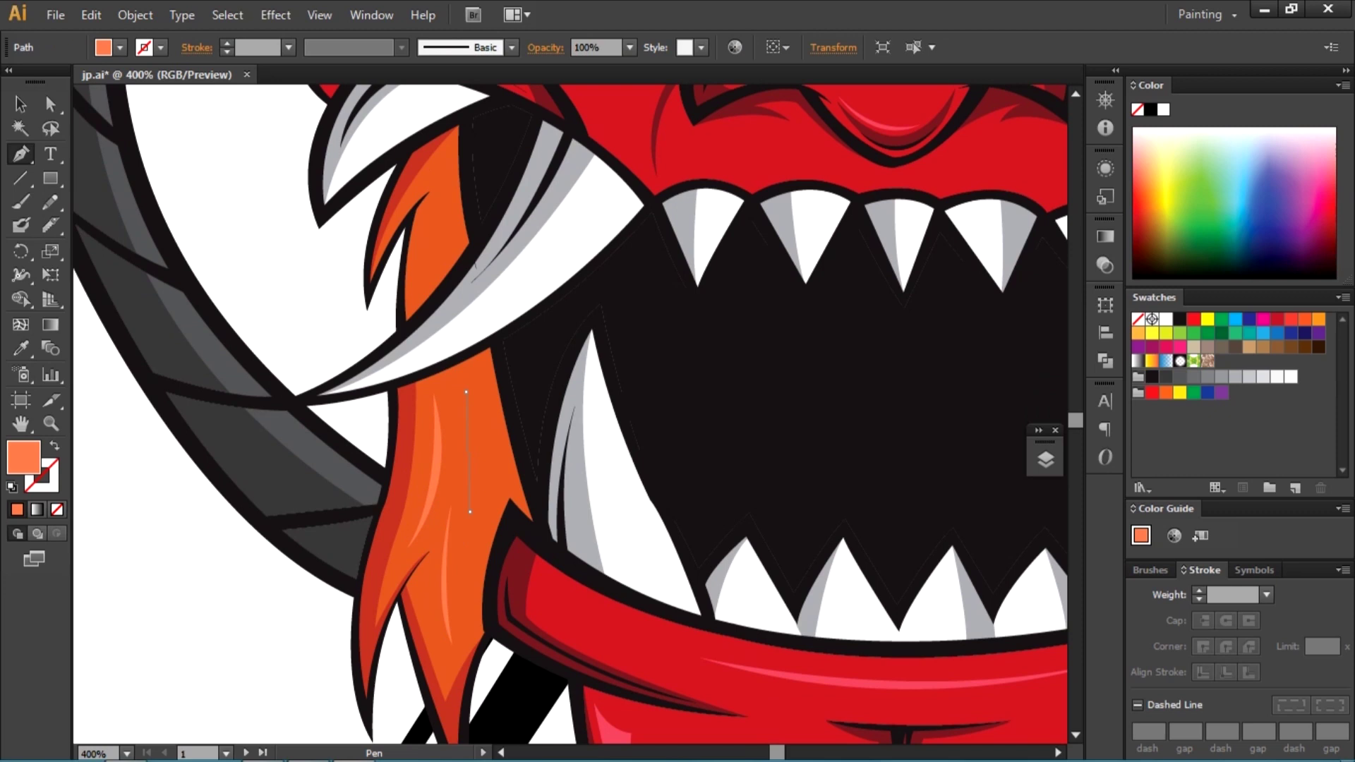
{"action": "key", "text": "ctrl+shift+a"}
{"action": "scroll", "coordinate": [570, 414], "scroll_direction": "up", "scroll_amount": 2}
{"action": "scroll", "coordinate": [570, 413], "scroll_direction": "down", "scroll_amount": 3}
Step: Add a light orange highlight sliver to the other orange hair strand
{"action": "left_click", "coordinate": [454, 487]}
{"action": "scroll", "coordinate": [570, 414], "scroll_direction": "up", "scroll_amount": 2}
{"action": "left_click", "coordinate": [784, 329]}
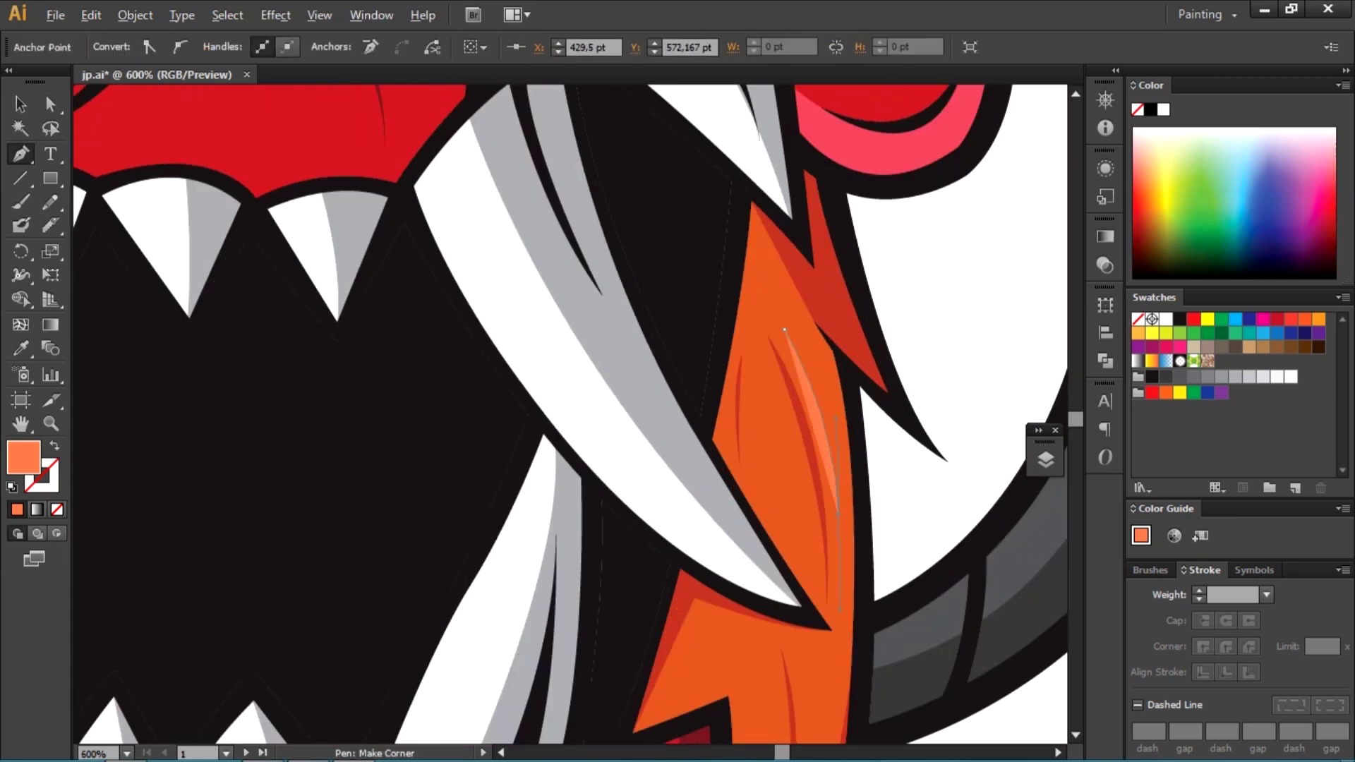
{"action": "key", "text": "ctrl+shift+a"}
{"action": "scroll", "coordinate": [838, 514], "scroll_direction": "down", "scroll_amount": 3}
{"action": "scroll", "coordinate": [571, 413], "scroll_direction": "up", "scroll_amount": 1}
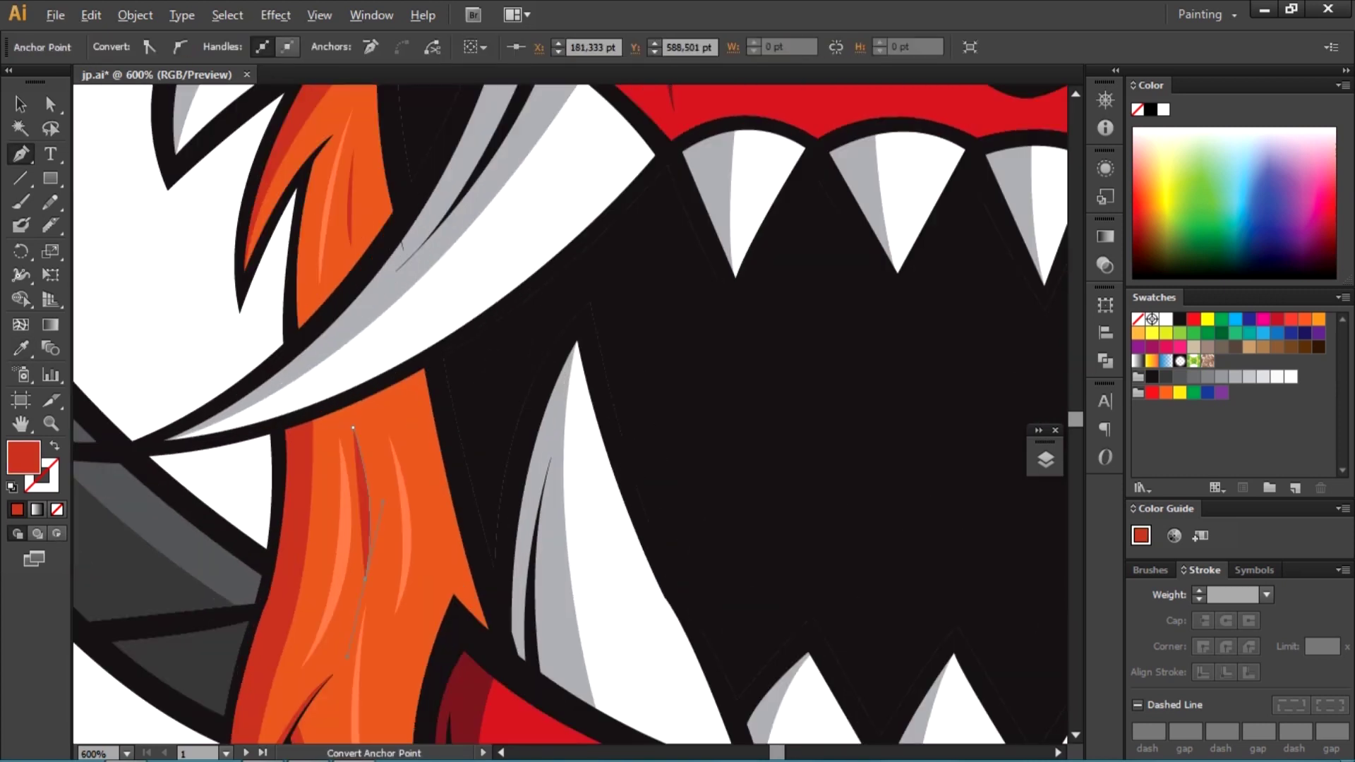
{"action": "scroll", "coordinate": [360, 494], "scroll_direction": "down", "scroll_amount": 4}
{"action": "scroll", "coordinate": [381, 536], "scroll_direction": "up", "scroll_amount": 5}
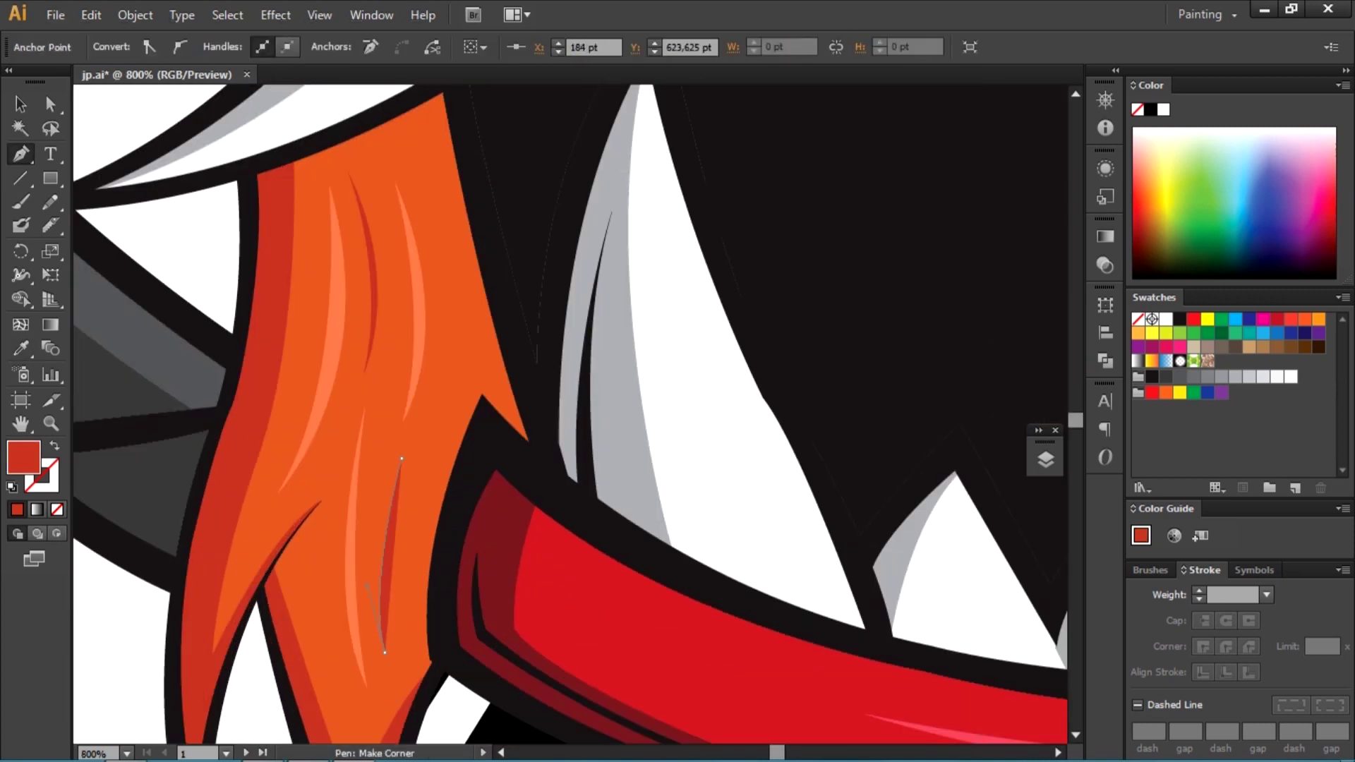
{"action": "key", "text": "ctrl+shift+a"}
{"action": "scroll", "coordinate": [536, 423], "scroll_direction": "down", "scroll_amount": 6}
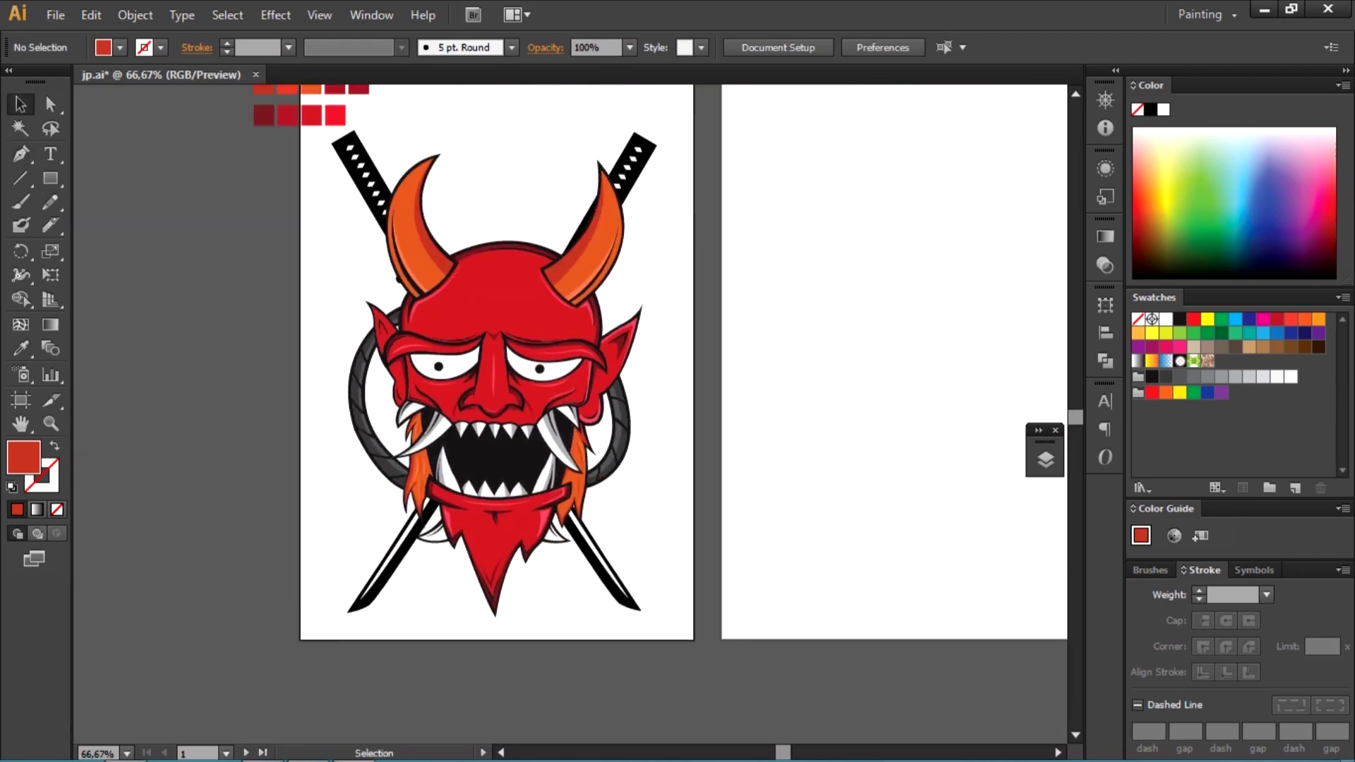
Step: Draw a red 12 pt outlined rectangle with no fill framing the oni mask
{"action": "left_click", "coordinate": [50, 178]}
{"action": "left_click", "coordinate": [142, 177]}
{"action": "key", "text": "shift+x"}
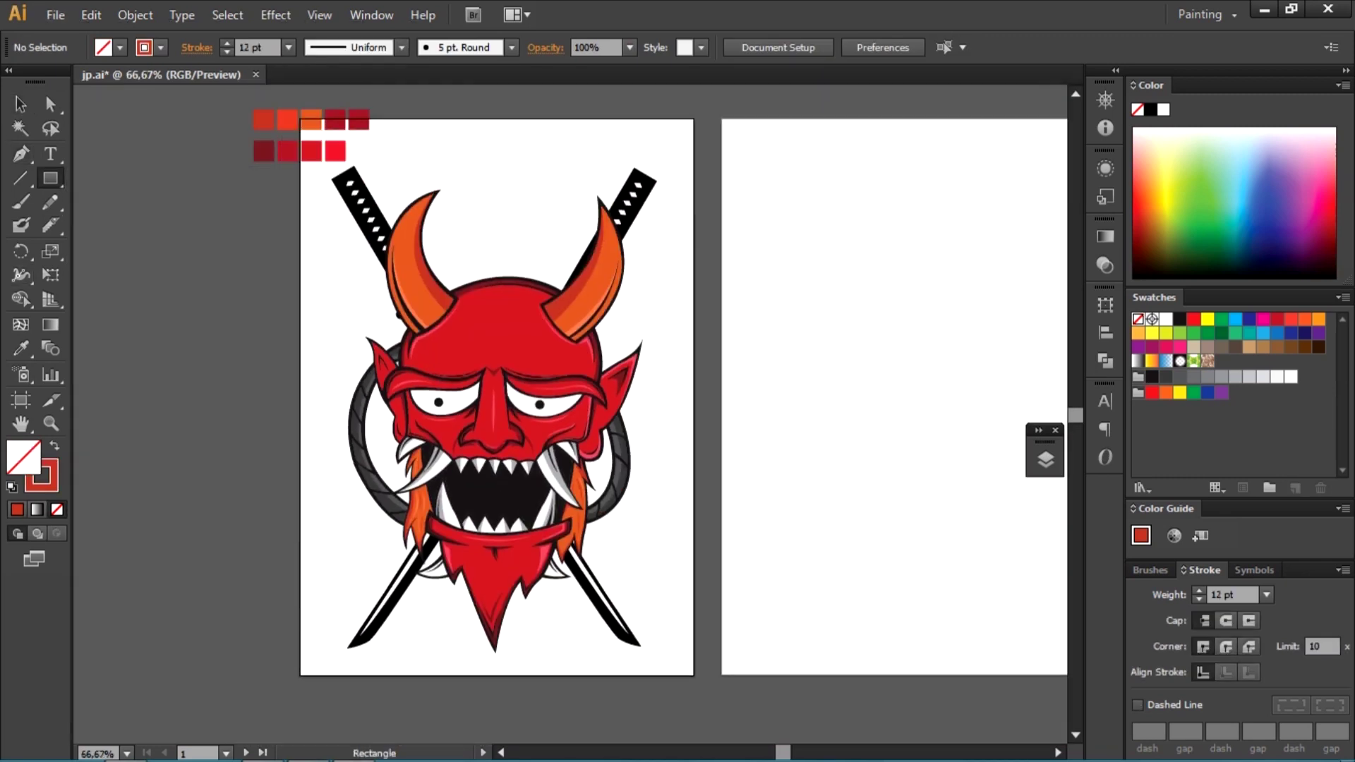
{"action": "left_click_drag", "start_coordinate": [621, 575], "coordinate": [558, 599]}
{"action": "left_click_drag", "start_coordinate": [448, 414], "coordinate": [501, 411]}
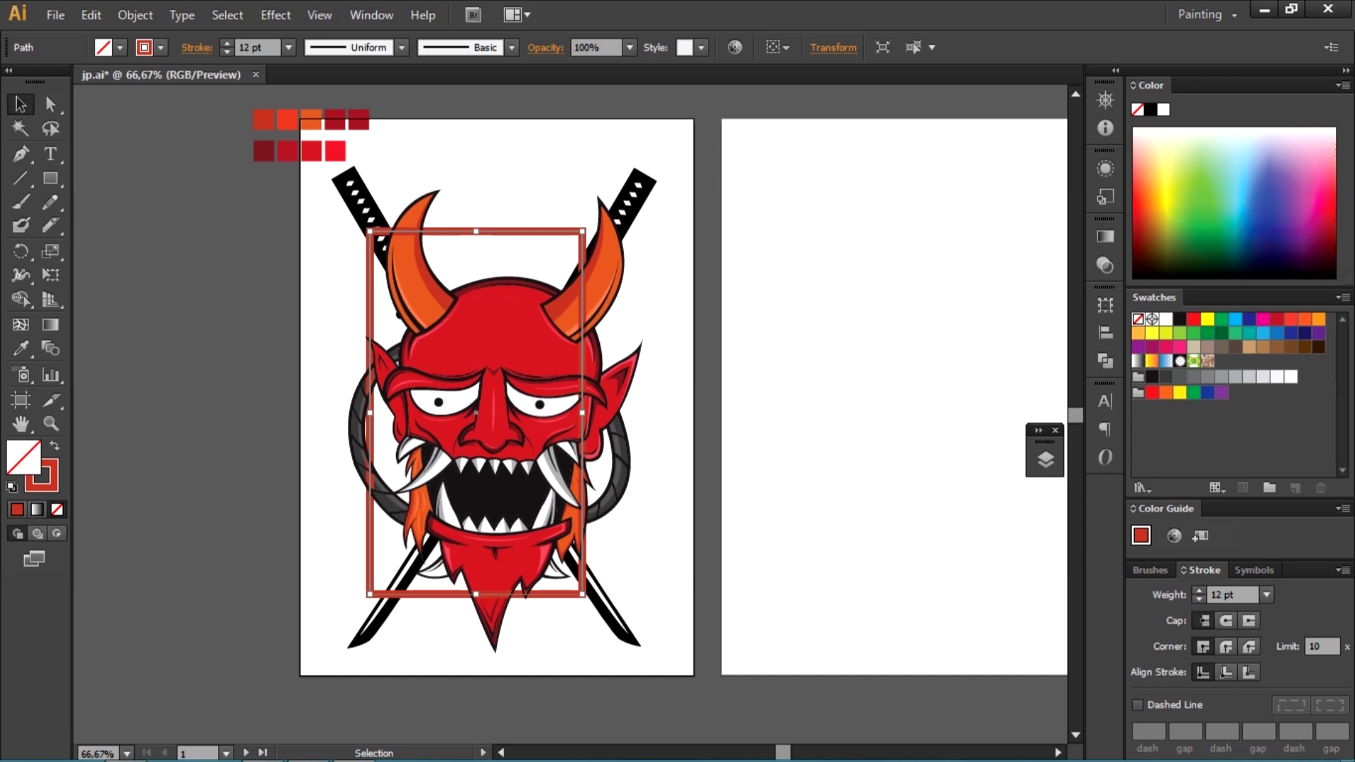
{"action": "key", "text": "ctrl+1"}
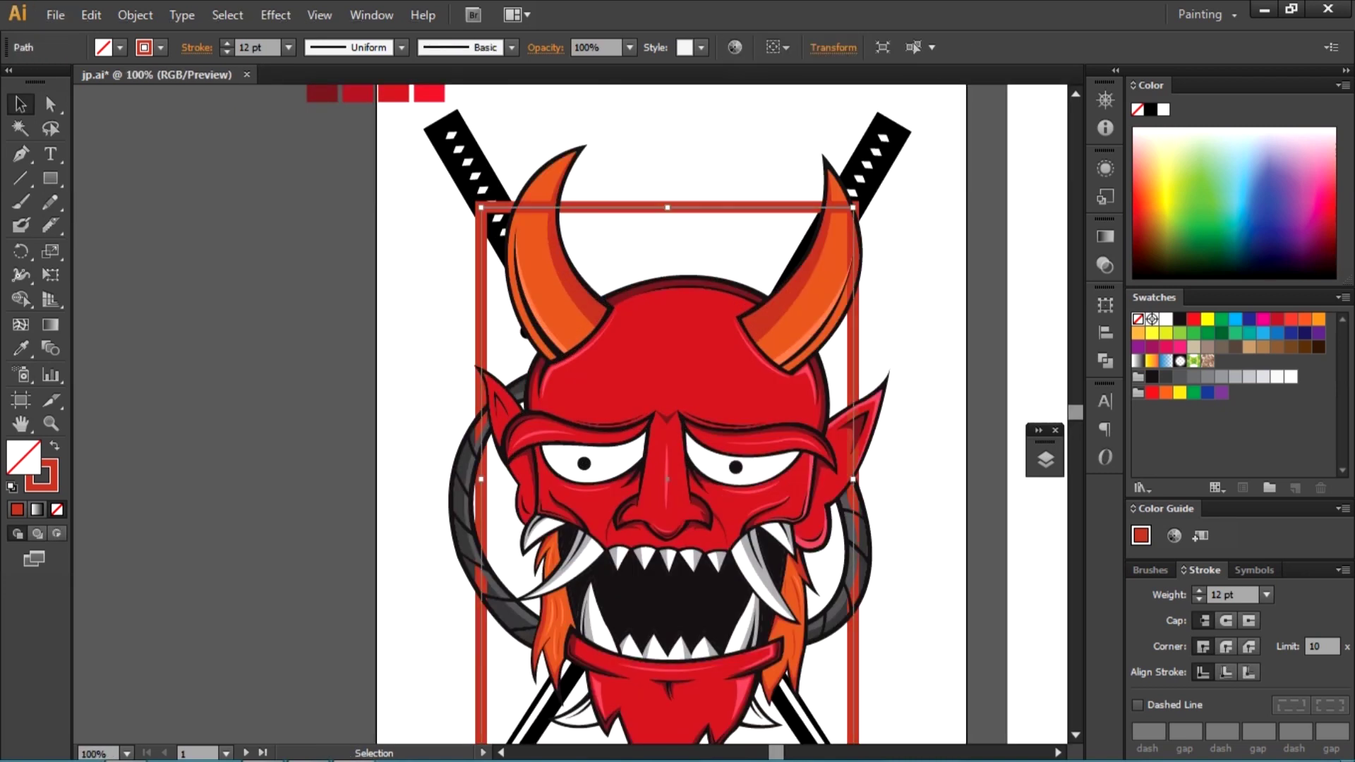
{"action": "key", "text": "ctrl+shift+a"}
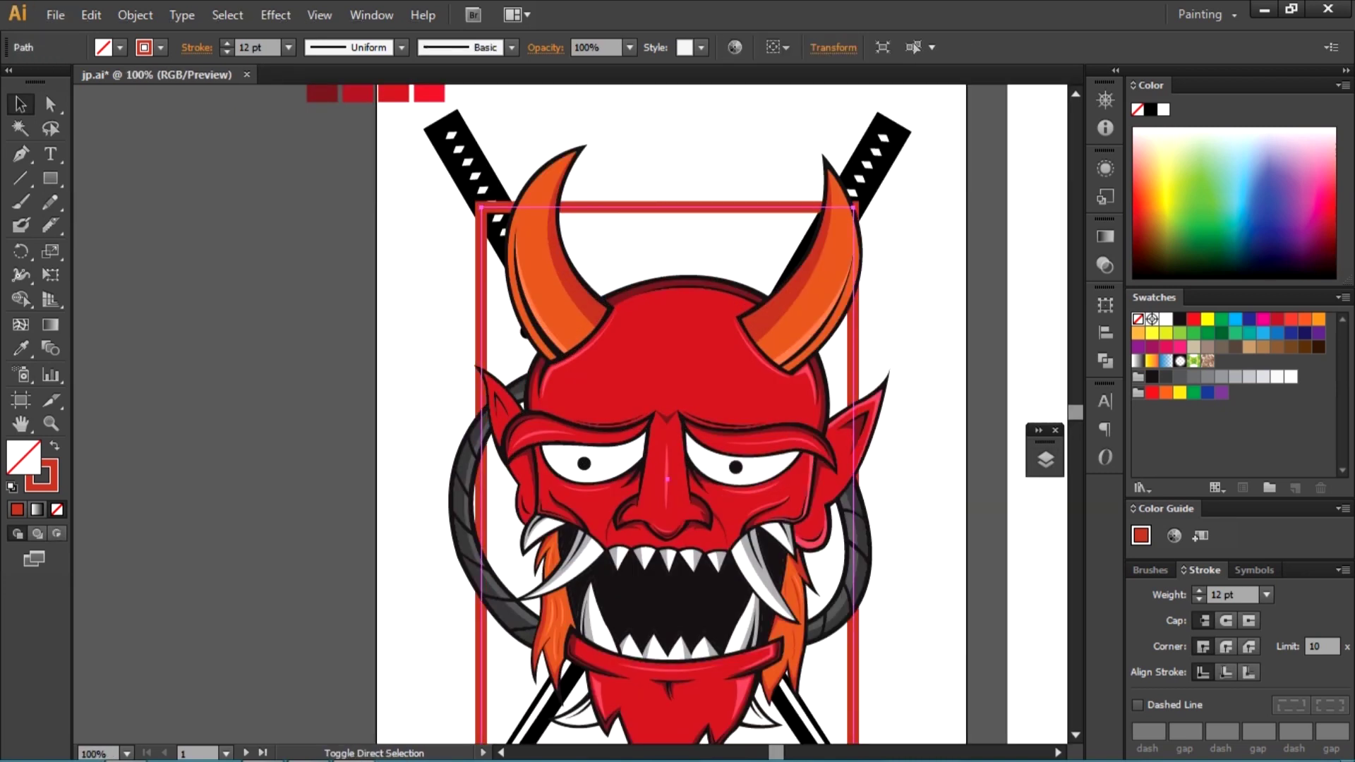
{"action": "key", "text": "ctrl+minus"}
{"action": "key", "text": "ctrl+minus"}
{"action": "scroll", "coordinate": [668, 416], "scroll_direction": "right", "scroll_amount": 3}
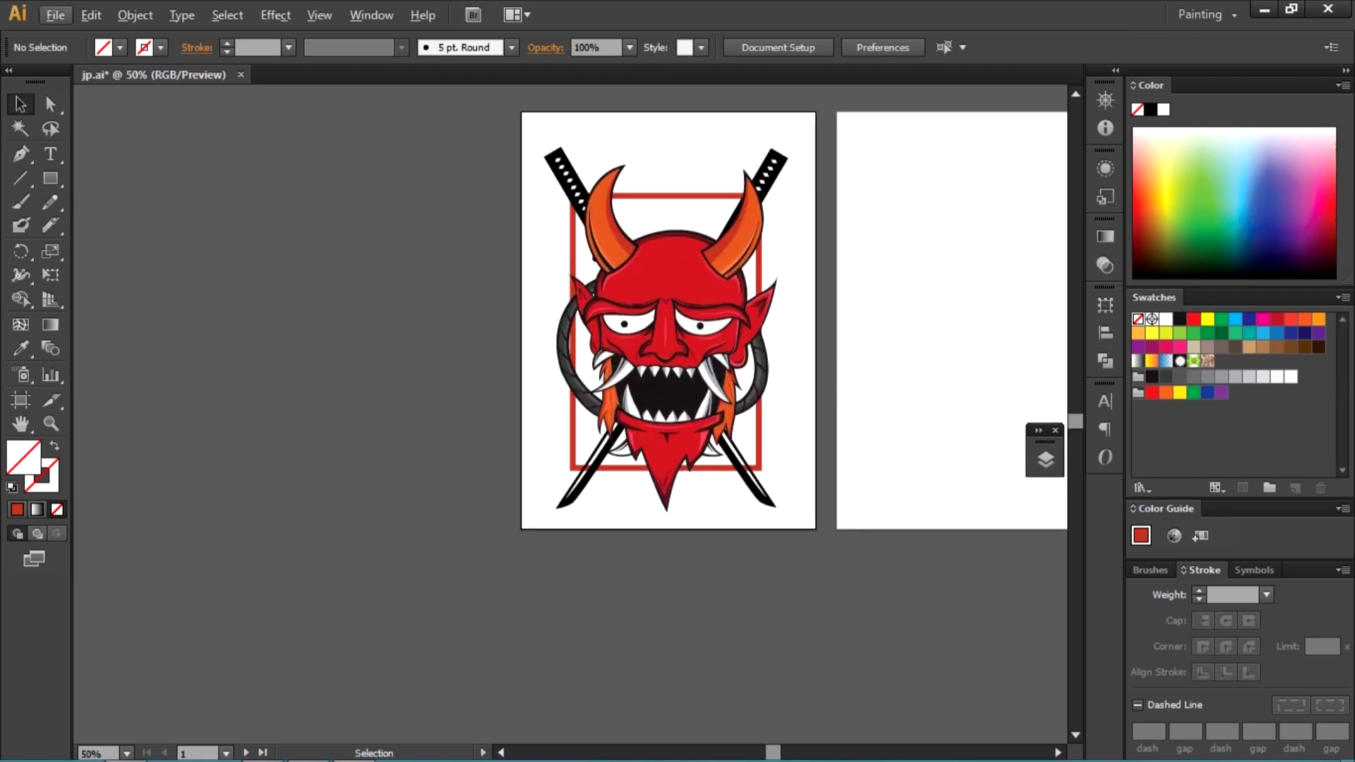
{"action": "key", "text": "ctrl+1"}
{"action": "key", "text": "F7"}
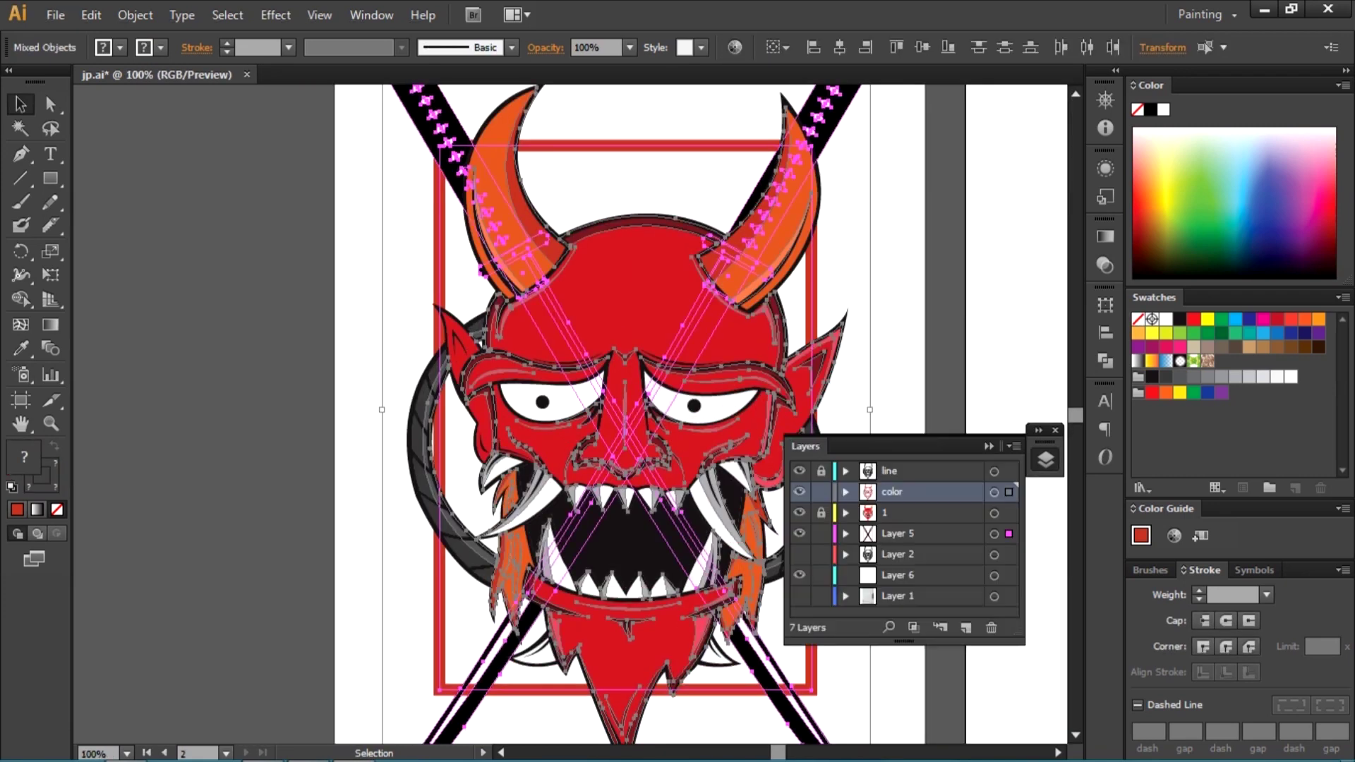